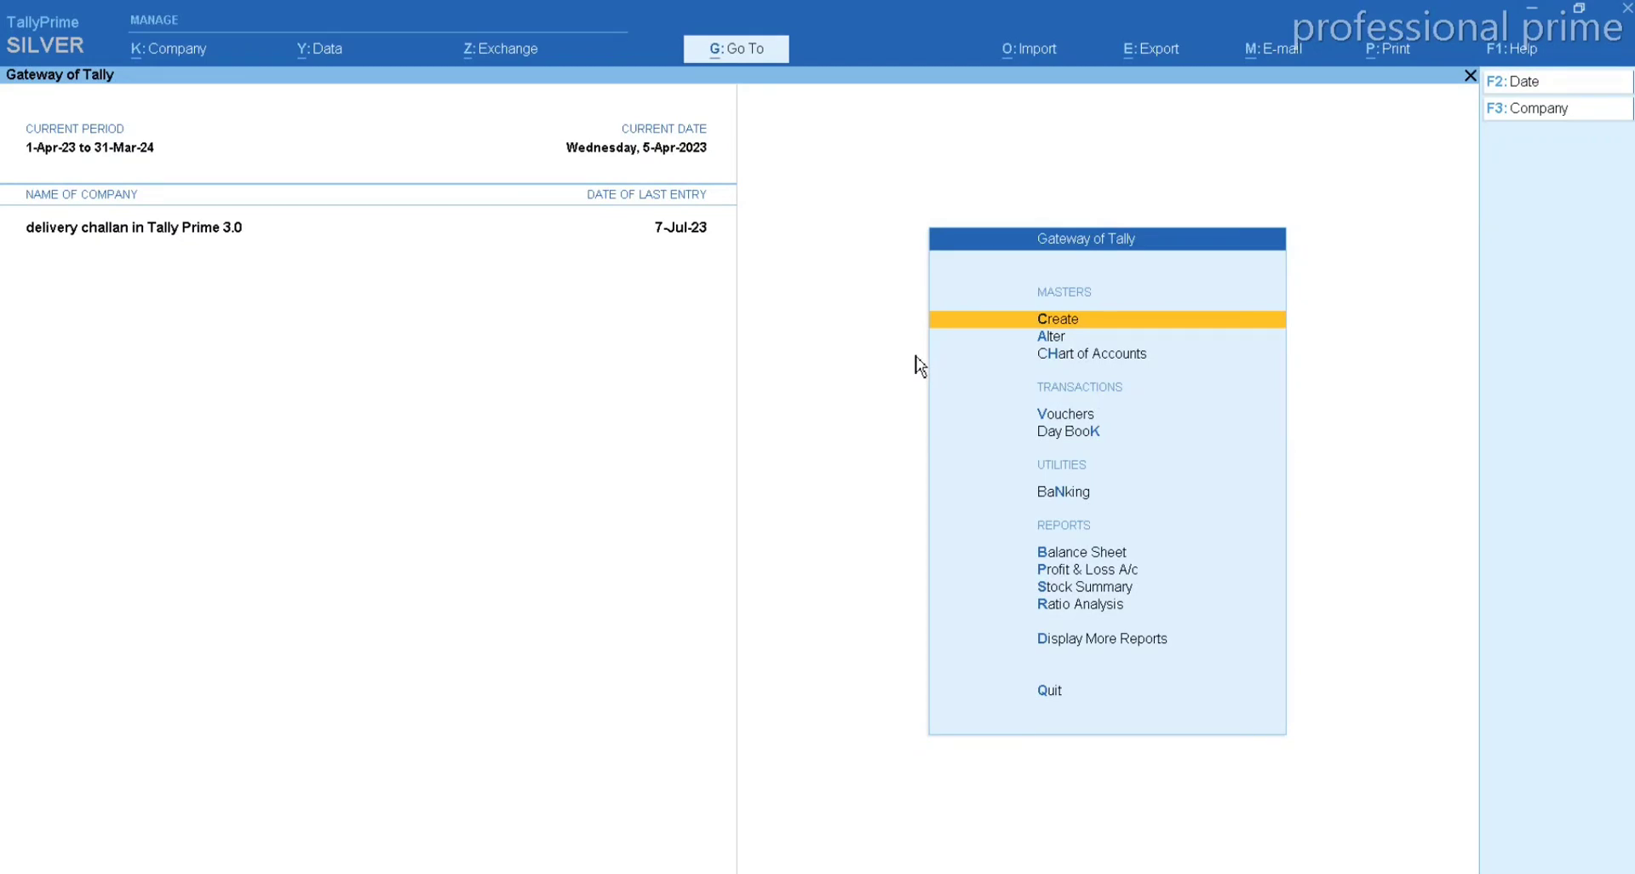
# - Open the Delivery Note voucher type for alteration
pyautogui.press('Down')
pyautogui.press('Return')
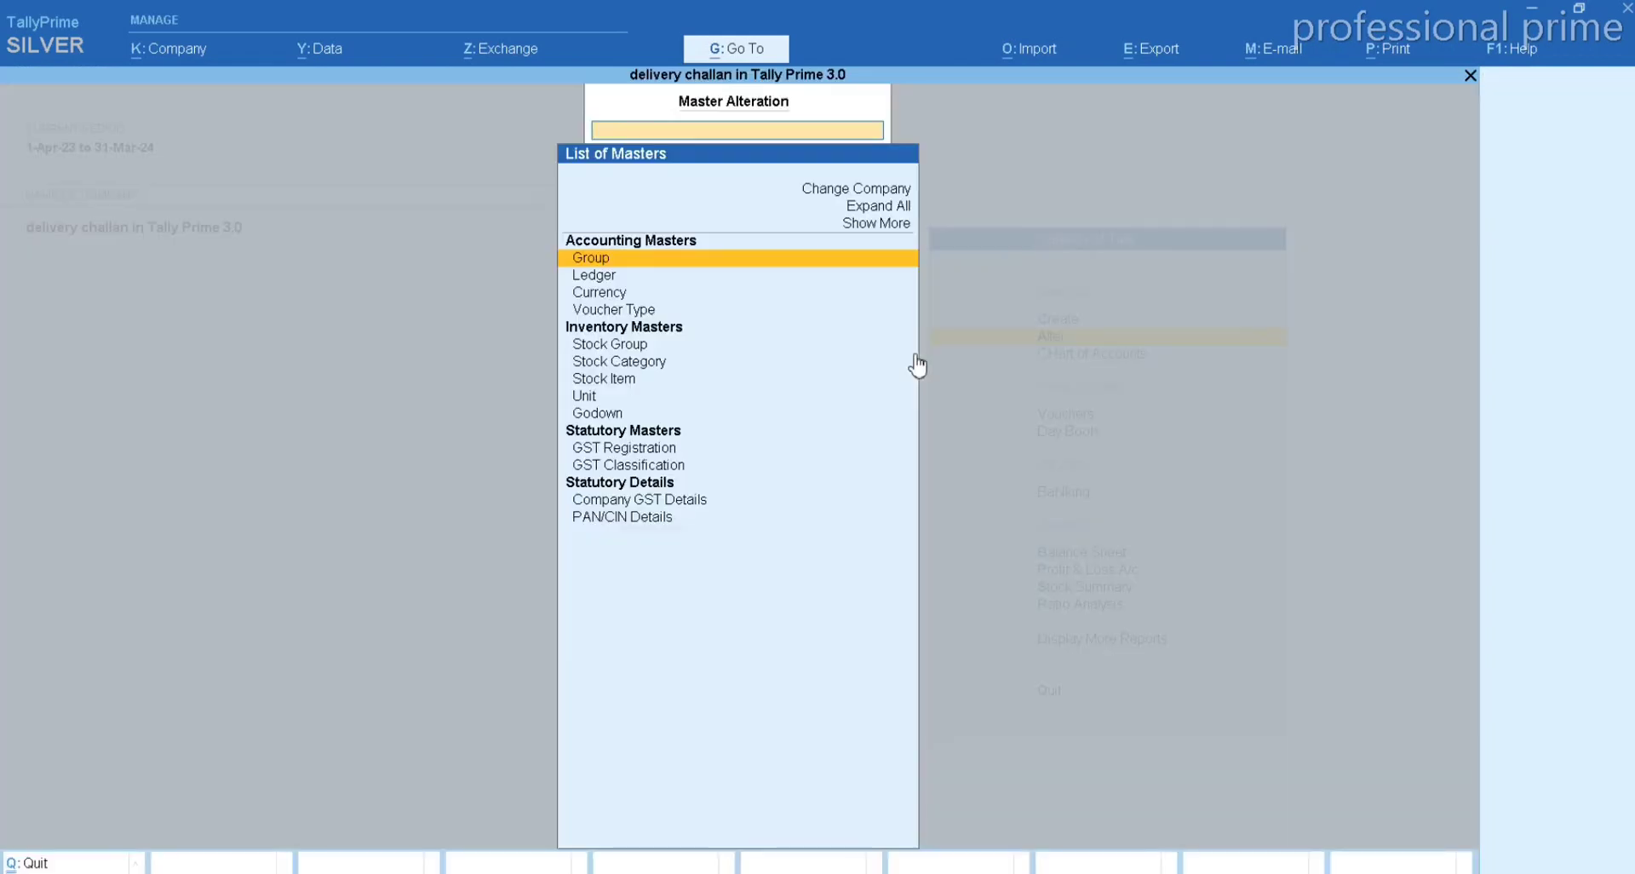
pyautogui.press('Down')
pyautogui.press('Down')
pyautogui.press('Down')
pyautogui.press('Return')
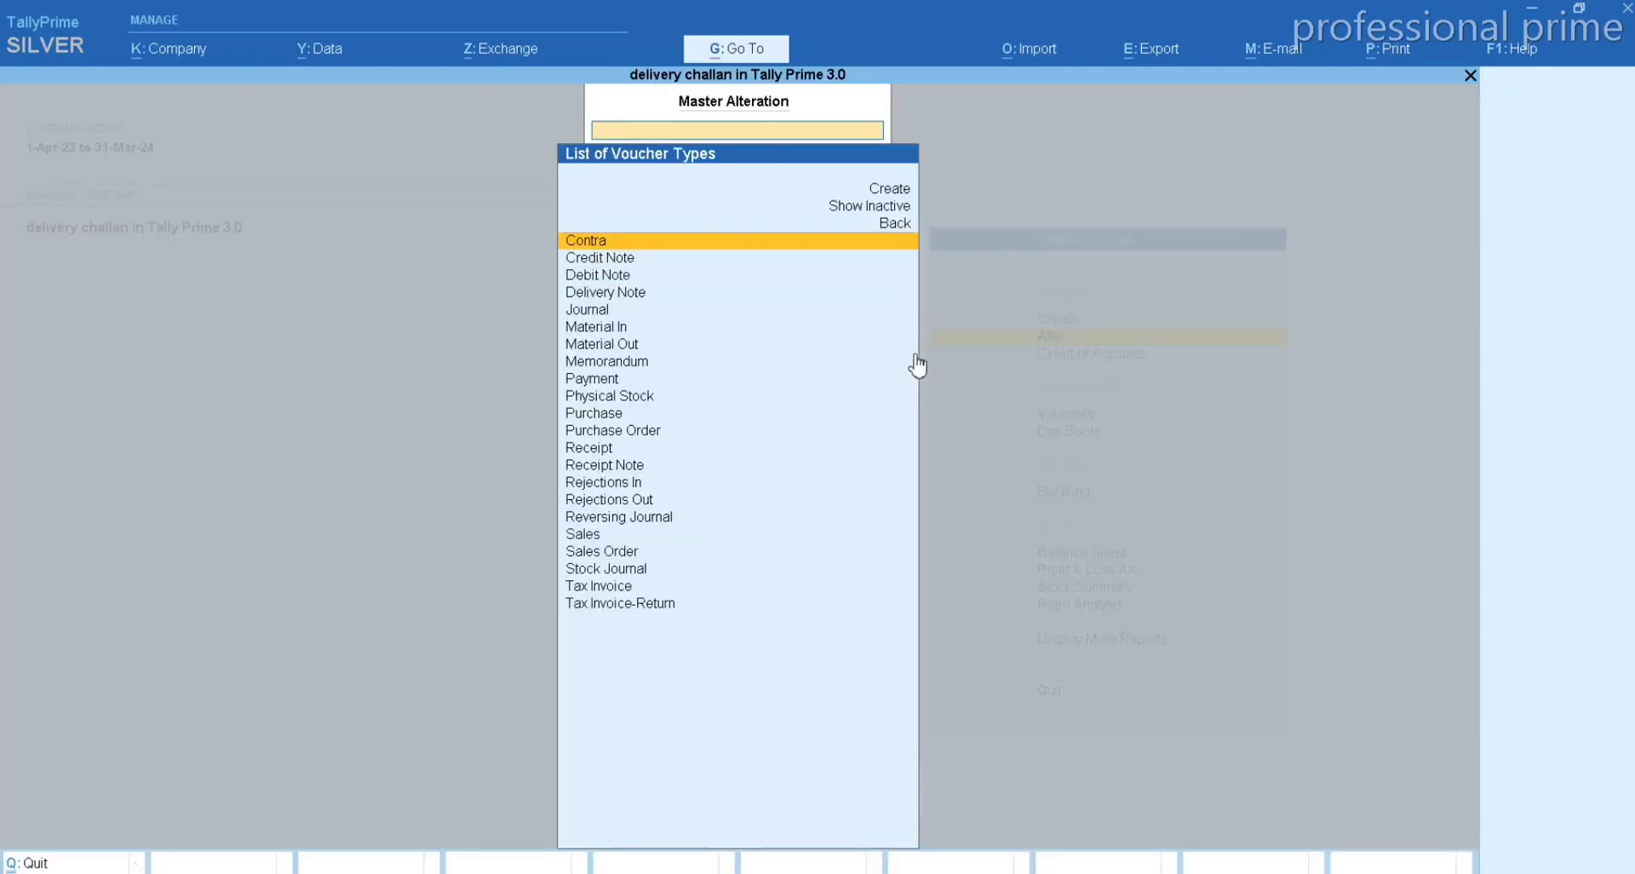
pyautogui.press('Down')
pyautogui.press('Down')
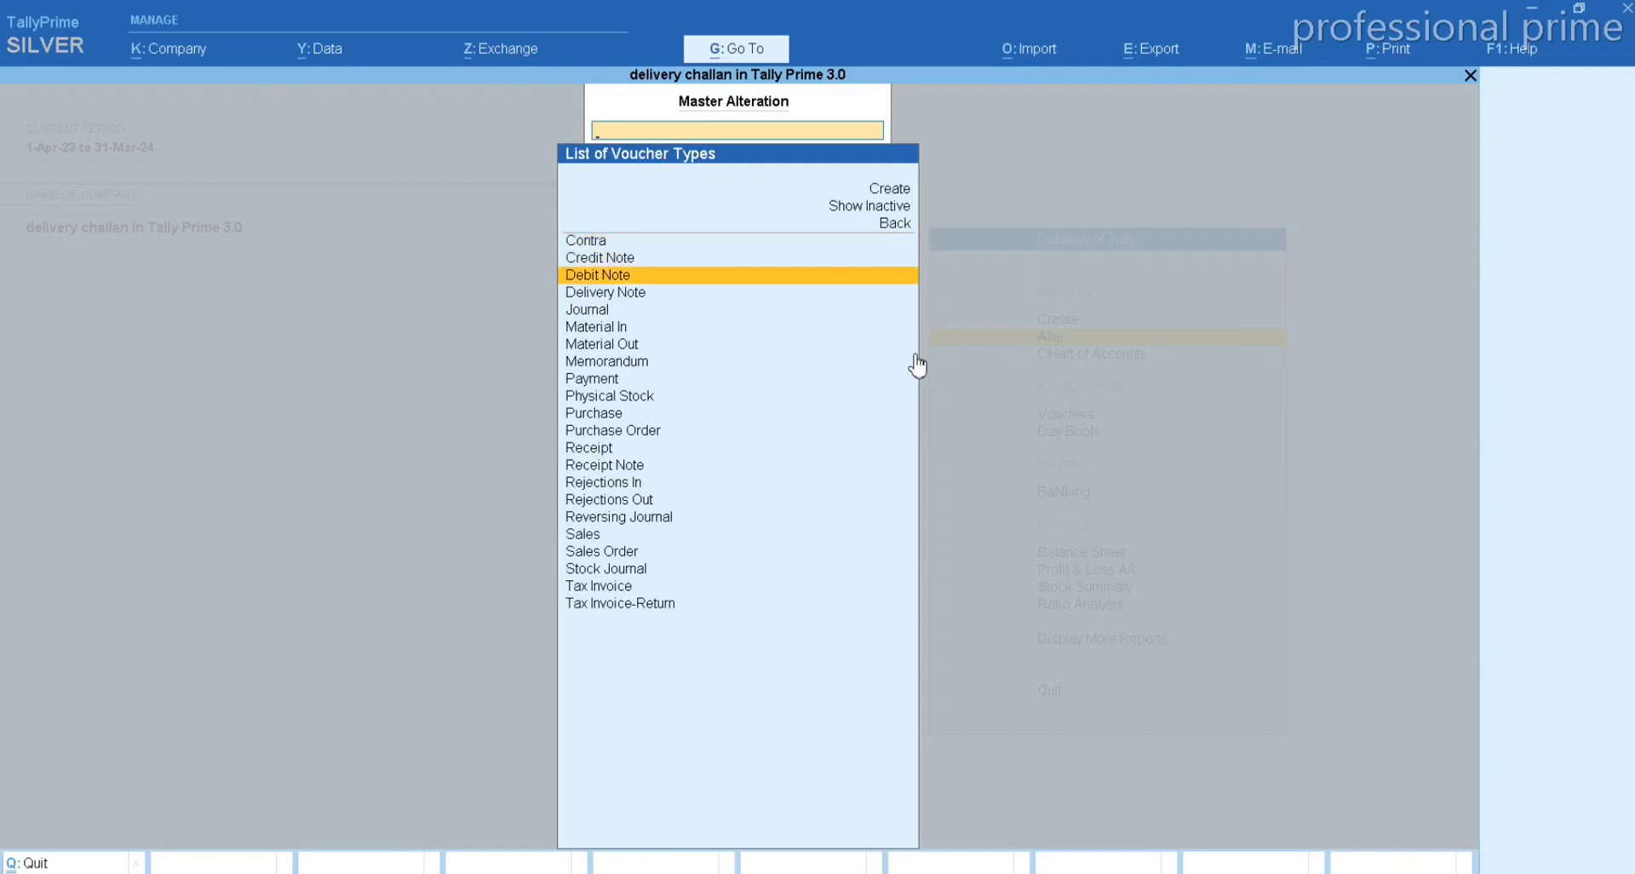
pyautogui.press('Down')
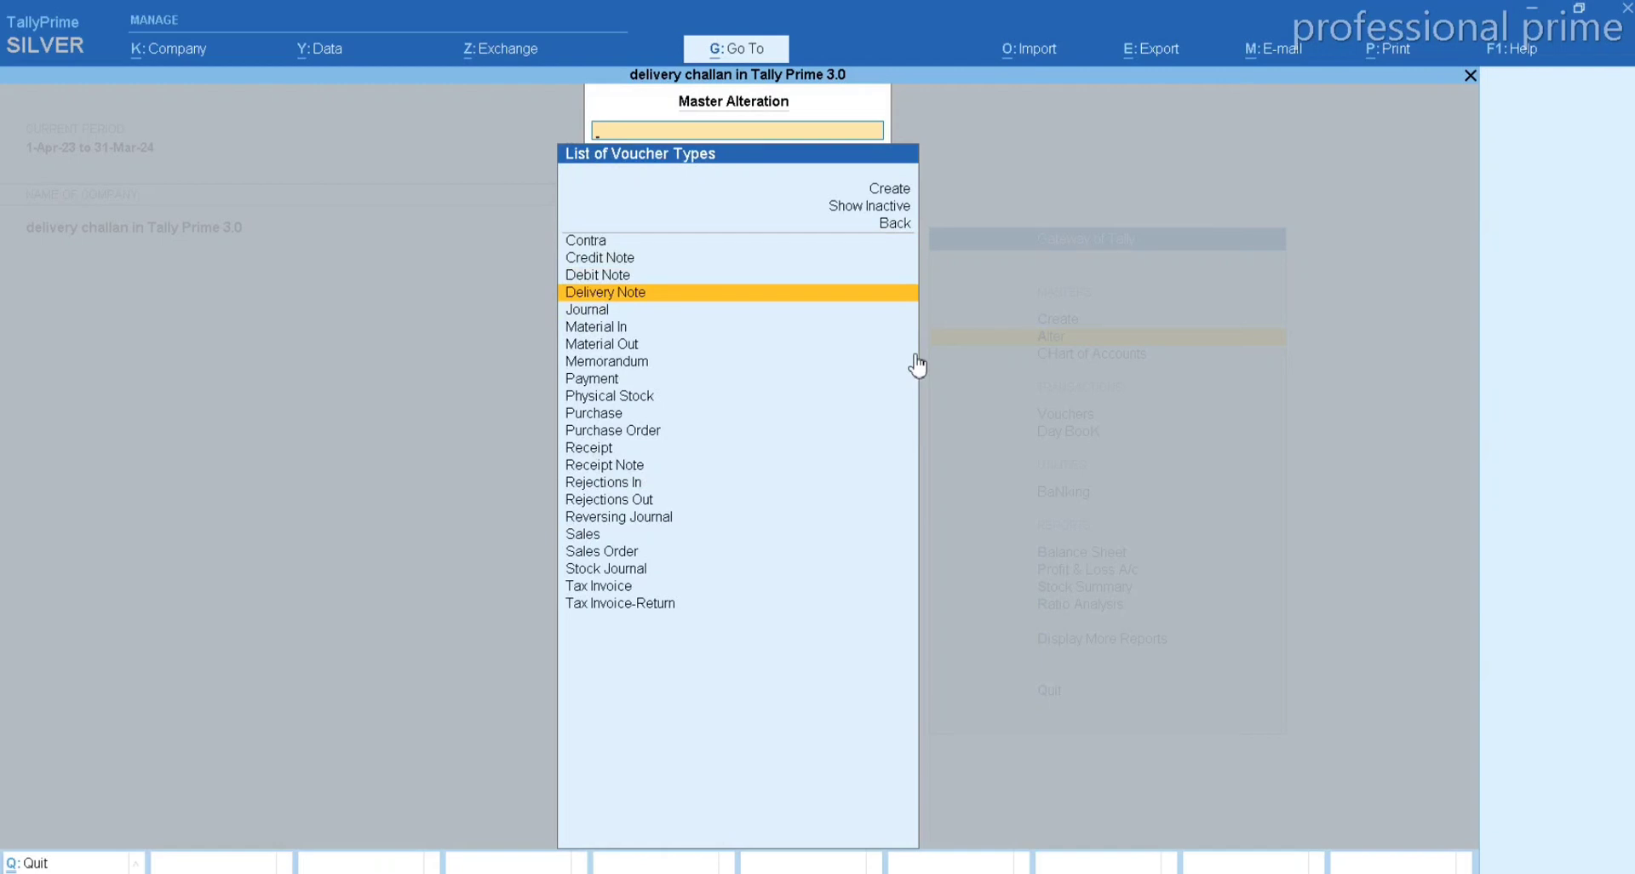
pyautogui.press('Return')
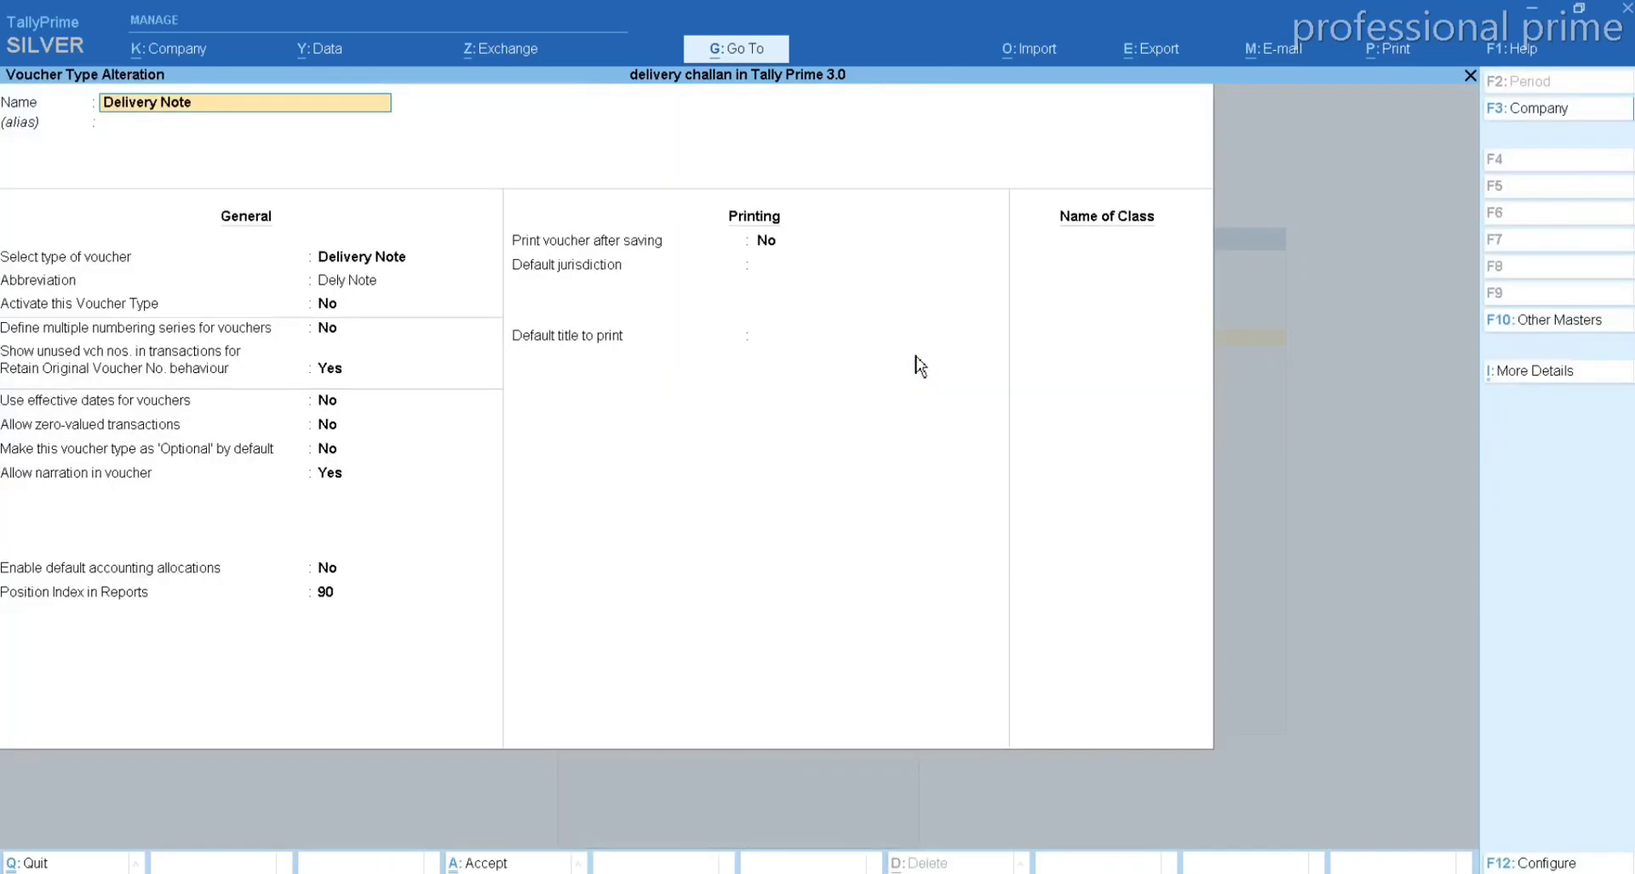
# - Activate the Delivery Note voucher type
pyautogui.press('Return')
pyautogui.press('Return')
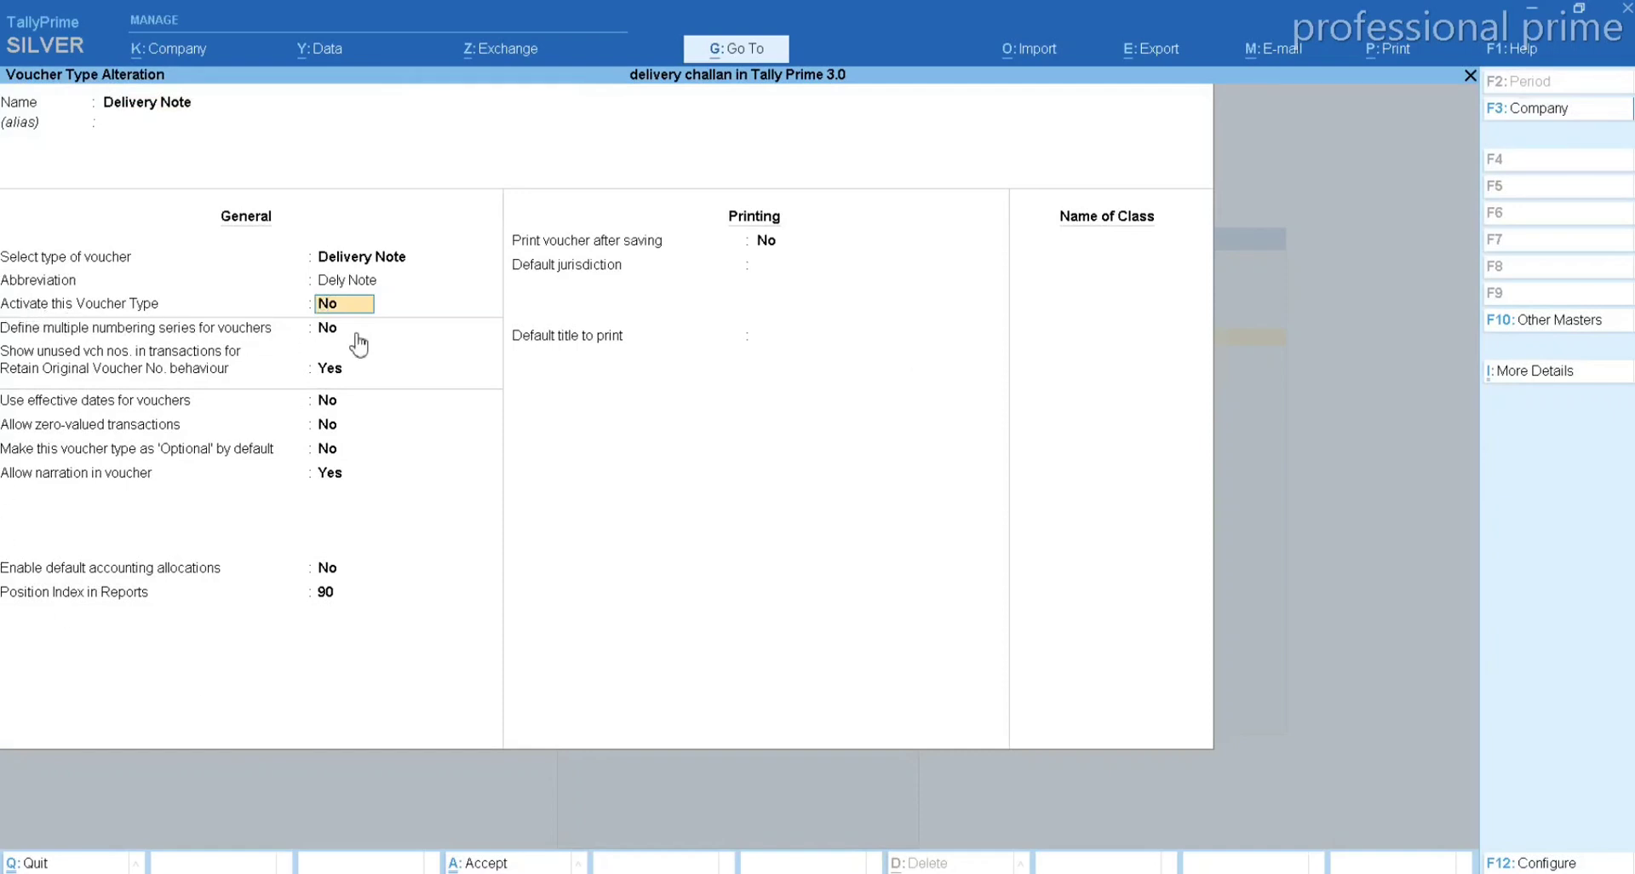
pyautogui.write('Y')
pyautogui.press('Return')
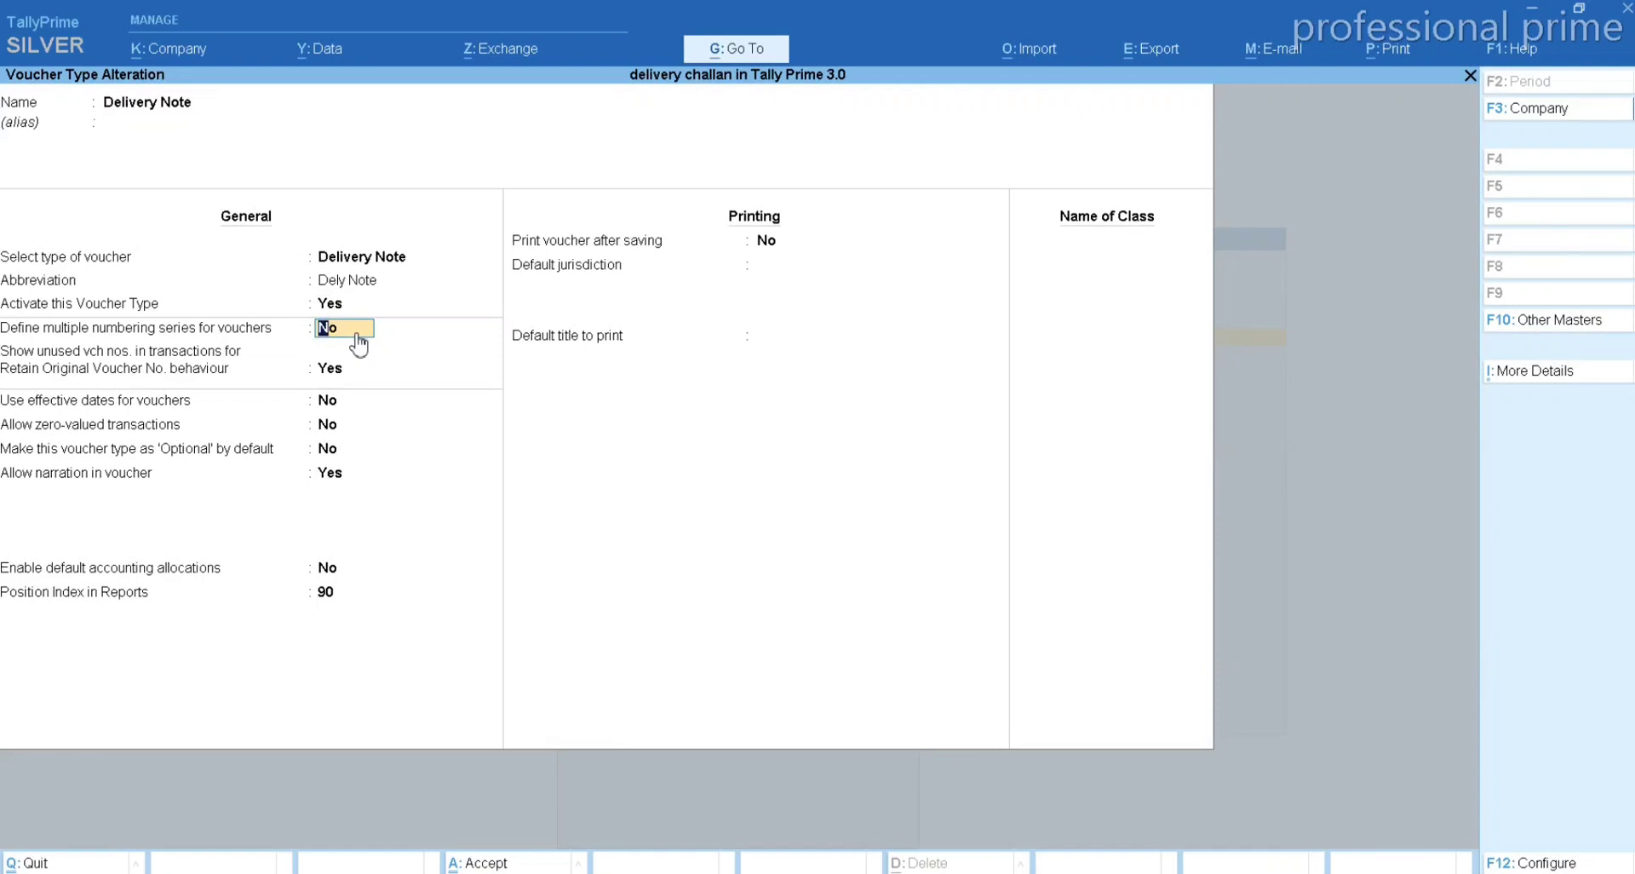
# - Enable multiple numbering series for Delivery Note and open the Default series' additional numbering details, keeping Automatic with Retain Original Voucher No
pyautogui.write('y')
pyautogui.press('Return')
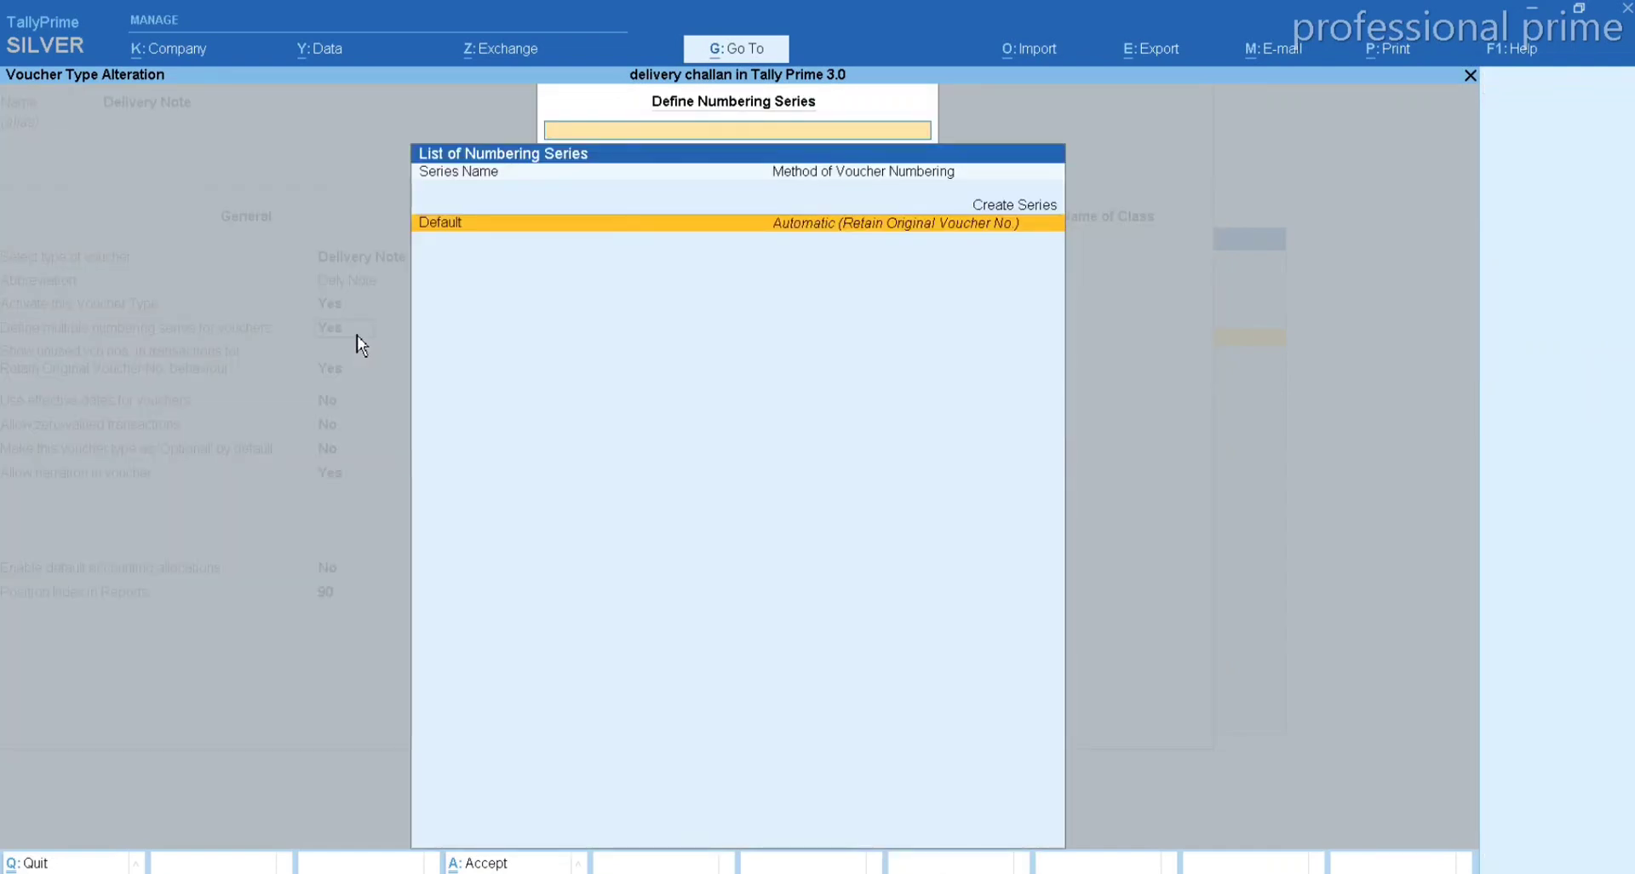
pyautogui.press('Return')
pyautogui.press('Return')
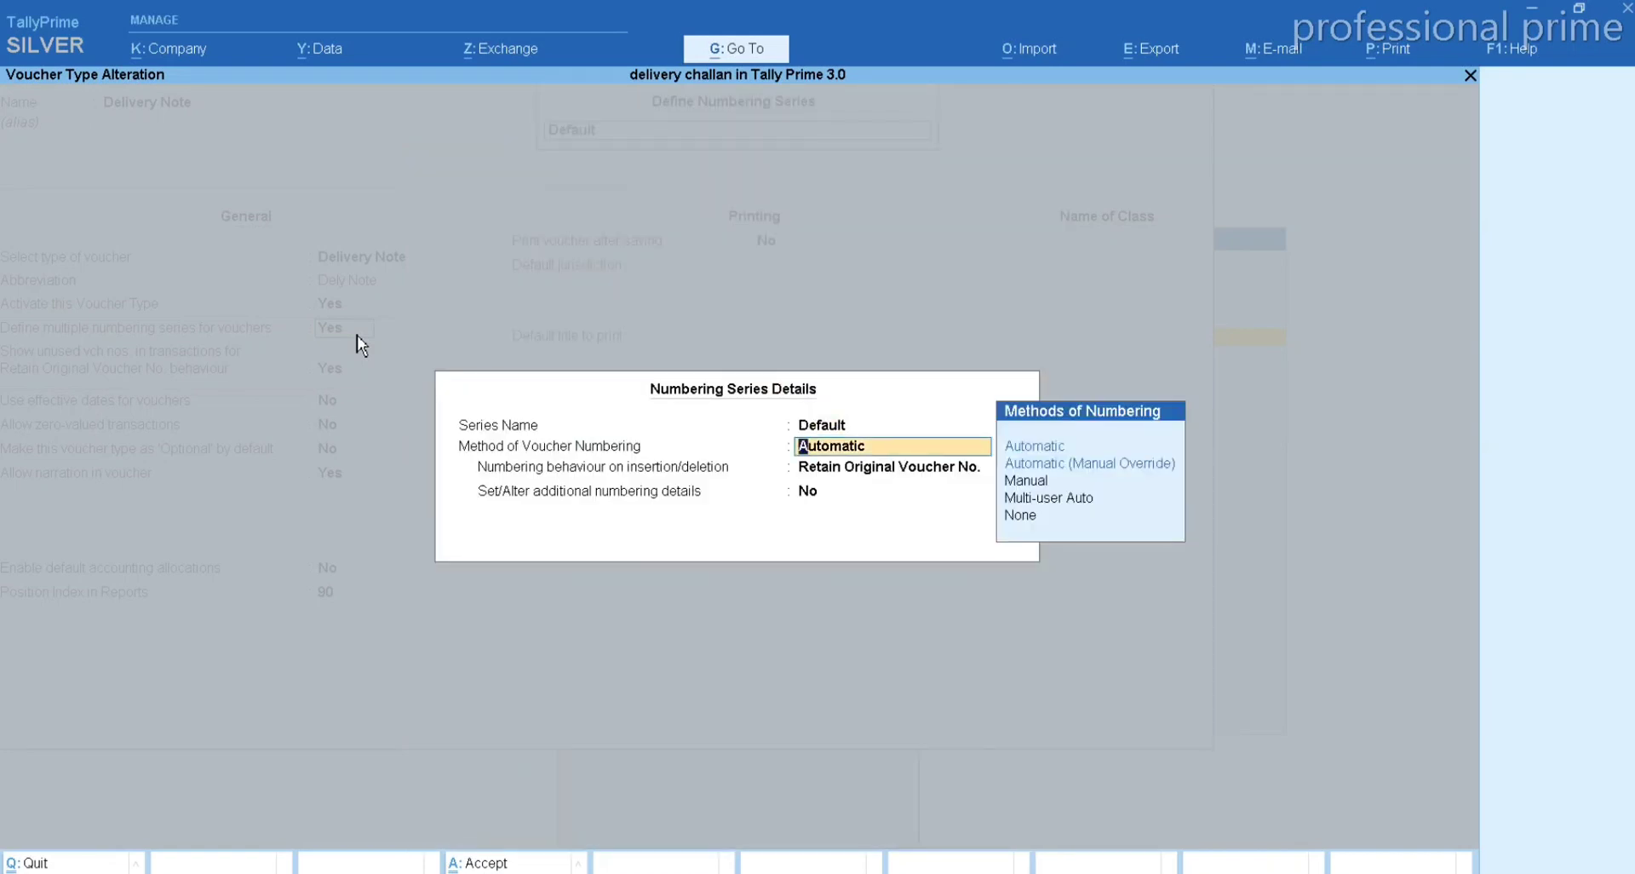
pyautogui.press('Return')
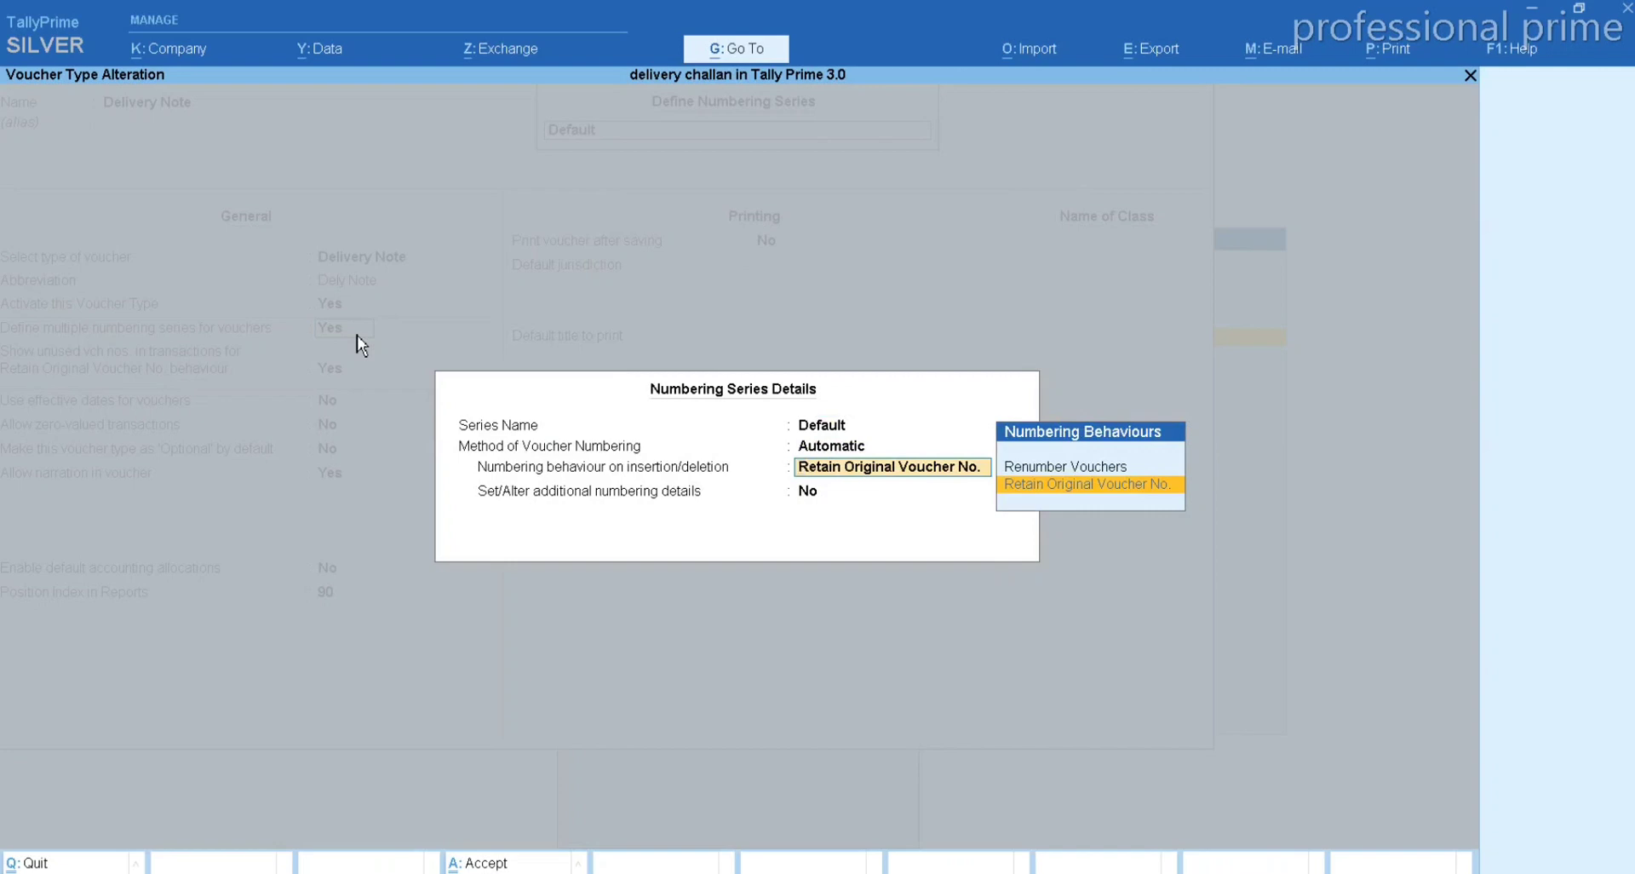
pyautogui.press('Return')
pyautogui.write('y')
pyautogui.press('Return')
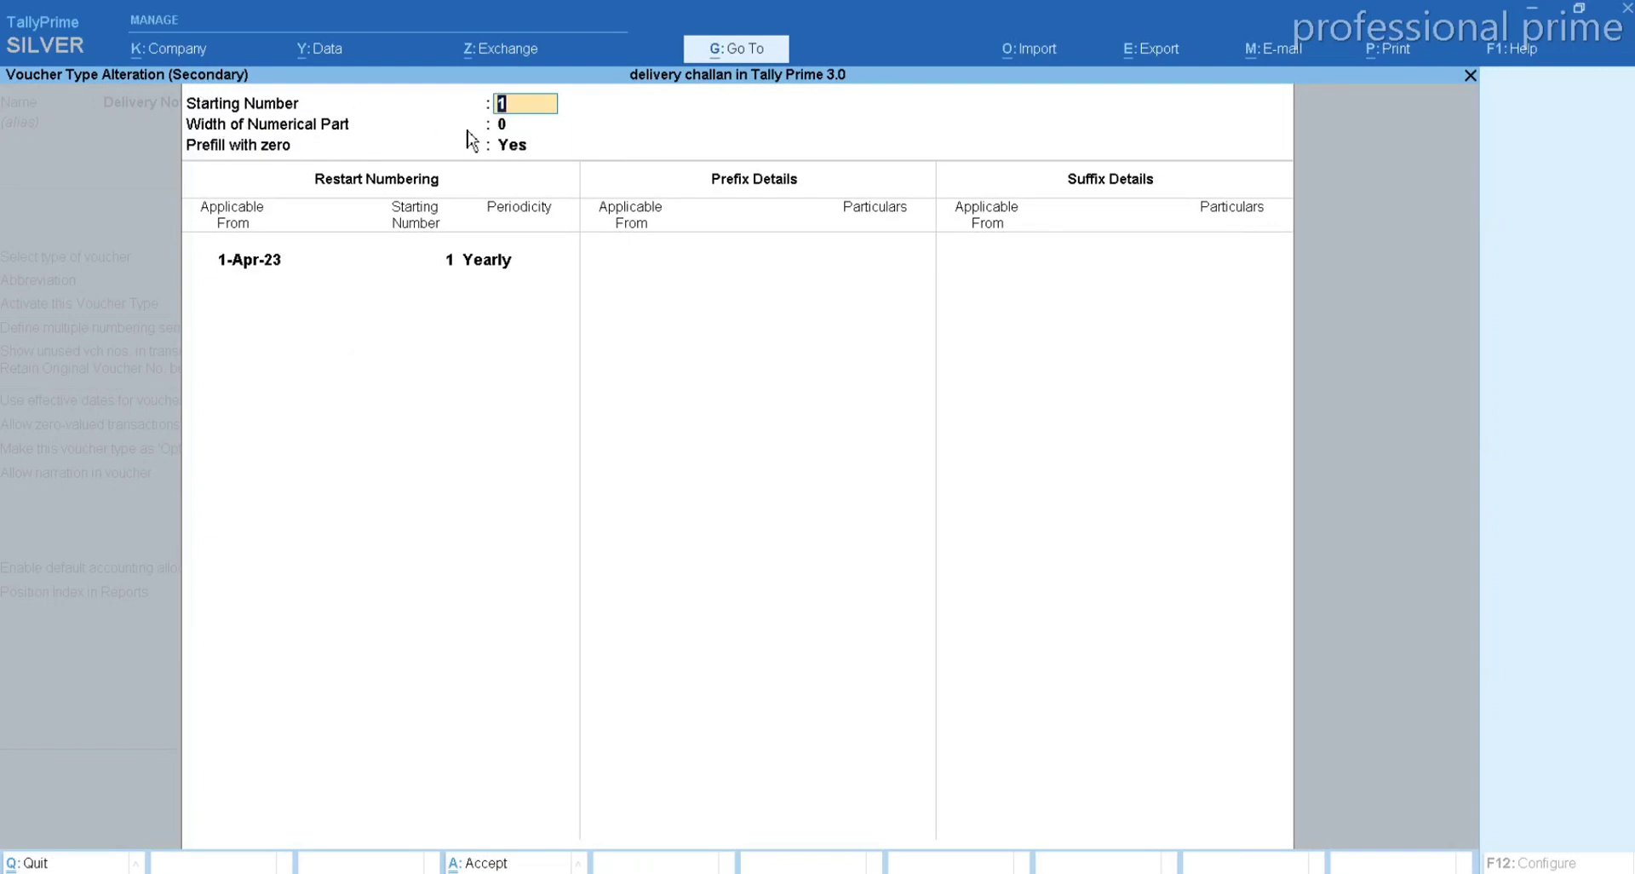
# - Accept starting number 1, zero prefilling and the yearly restart from 1-Apr-23 for the Delivery Note numbering
pyautogui.press('Return')
pyautogui.press('Return')
pyautogui.press('Return')
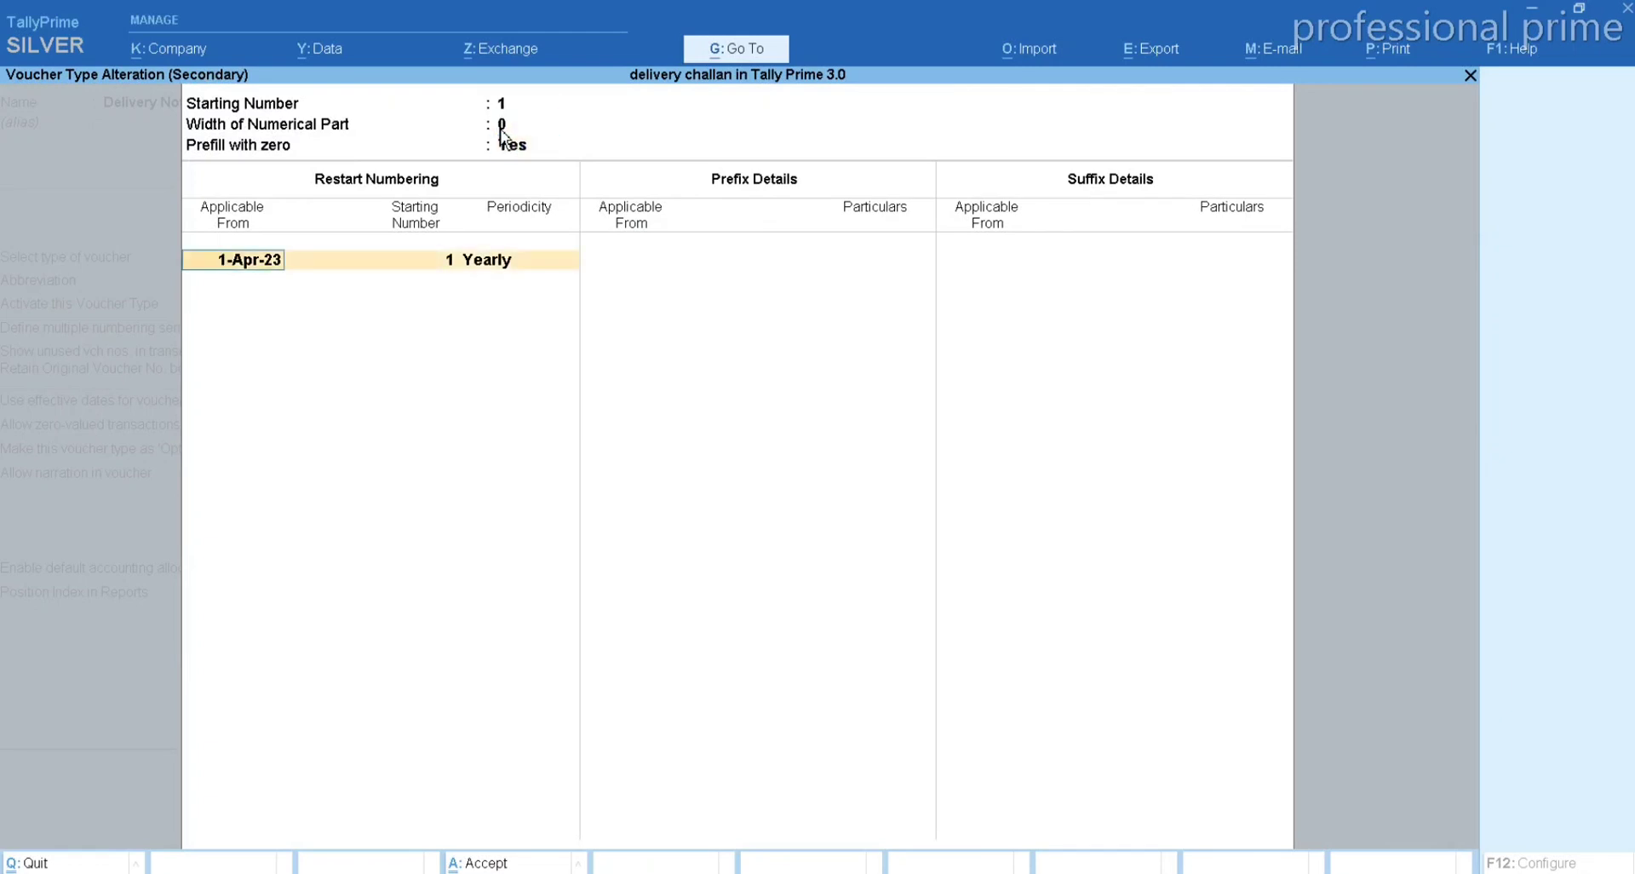
pyautogui.press('Return')
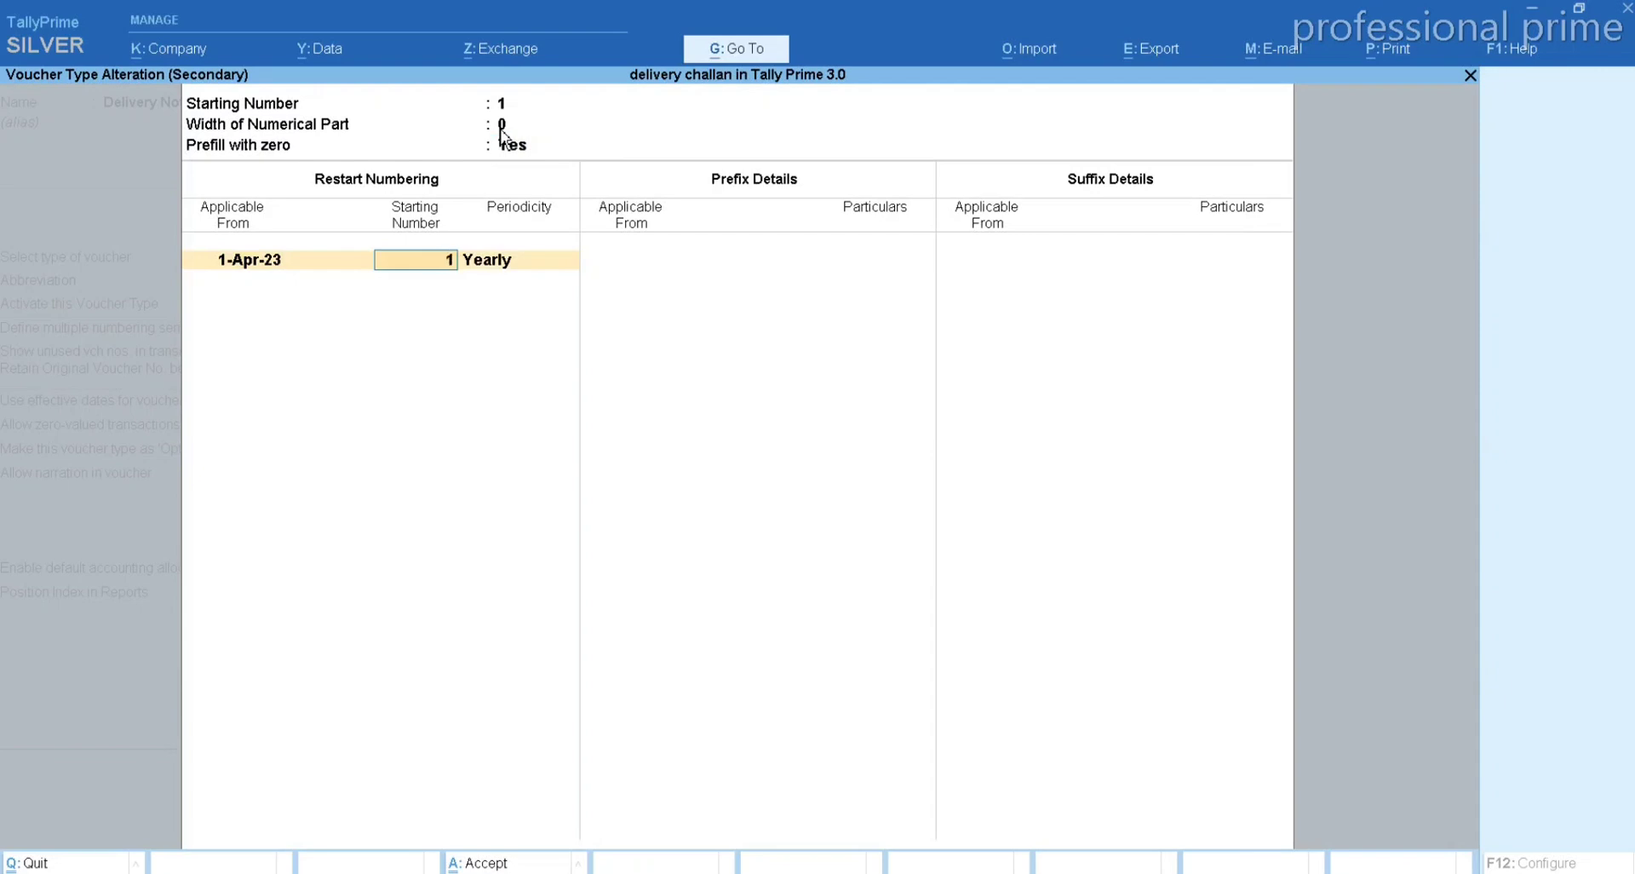
pyautogui.press('Return')
pyautogui.press('Return')
pyautogui.press('Return')
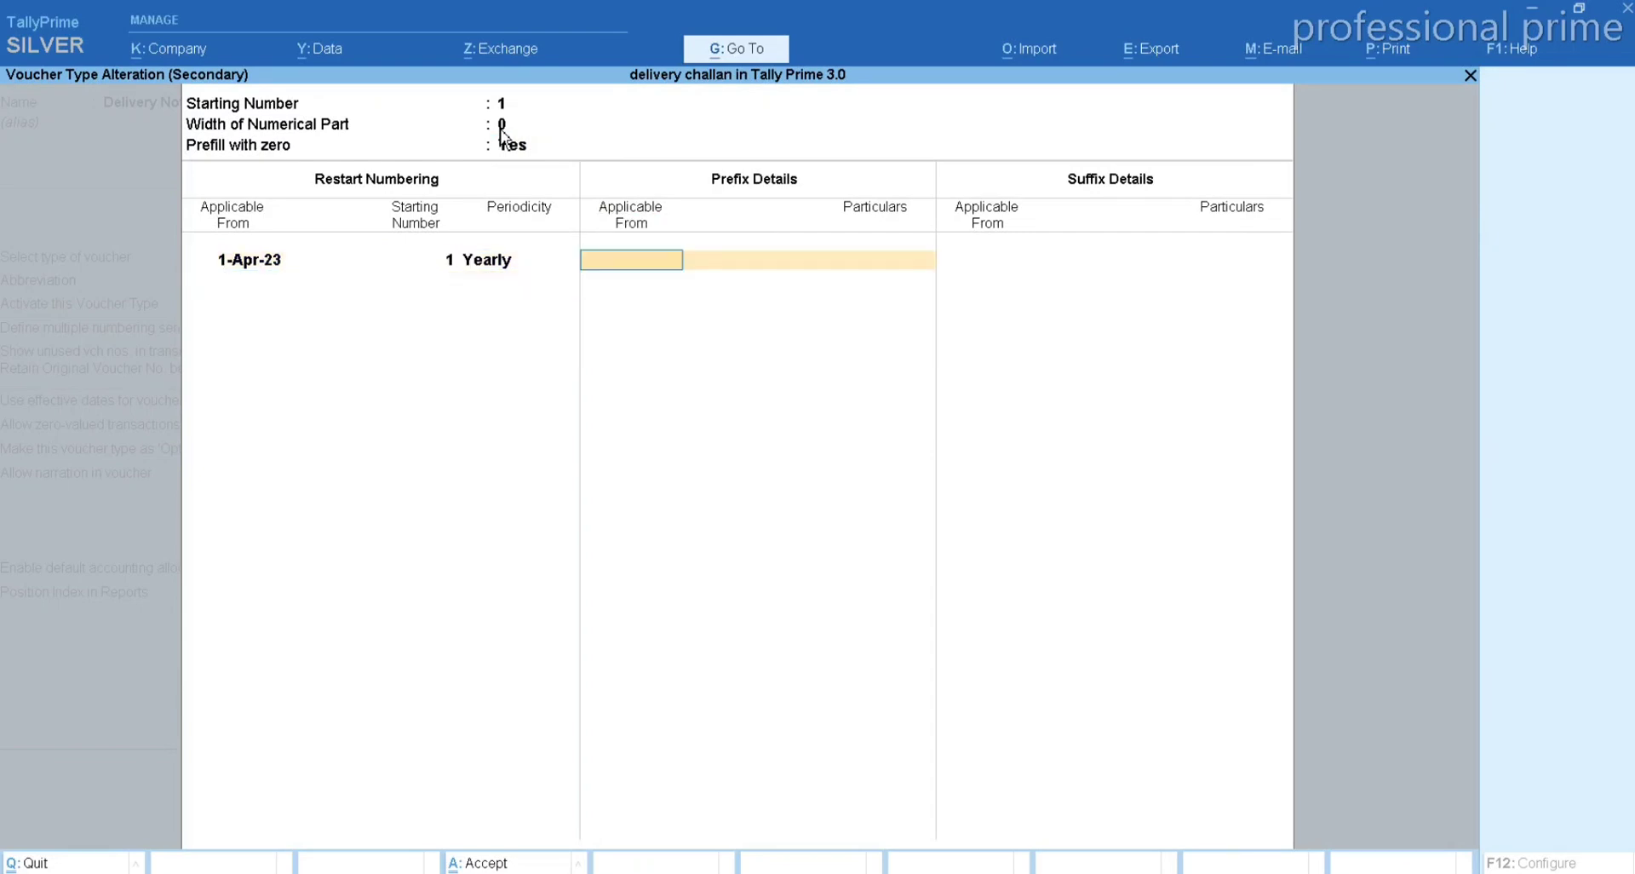
# - Add the prefix DC/2023-24/ applicable from 1-Apr-23 and save the Delivery Note voucher type
pyautogui.write('1-Apr-23')
pyautogui.press('Return')
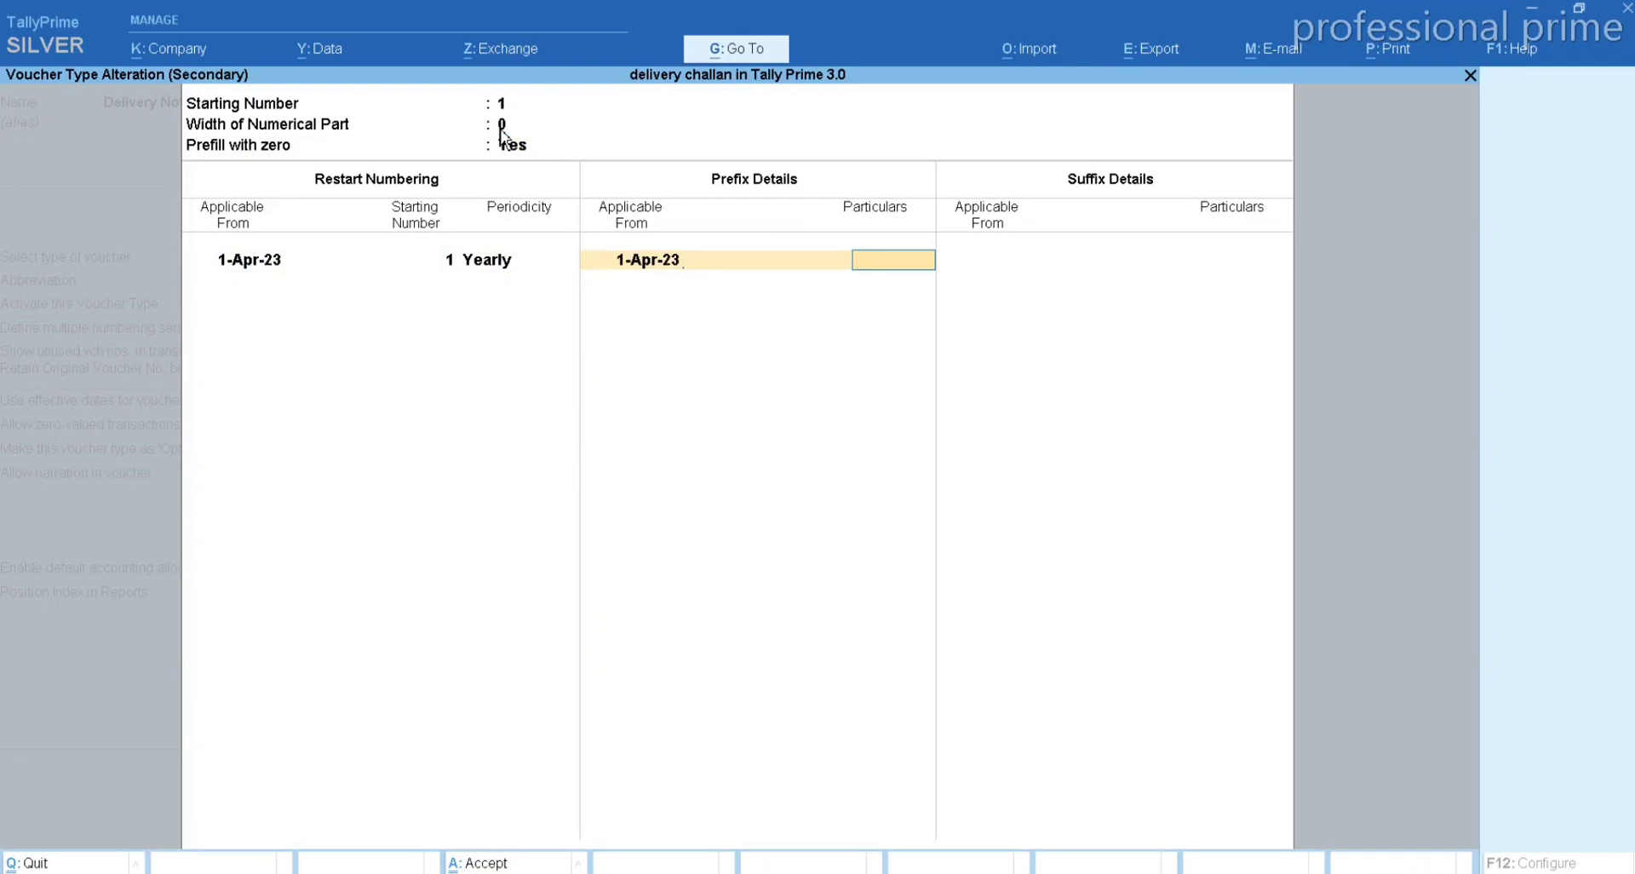
pyautogui.write('DC/2023-24/')
pyautogui.press('Return')
pyautogui.press('Return')
pyautogui.press('Return')
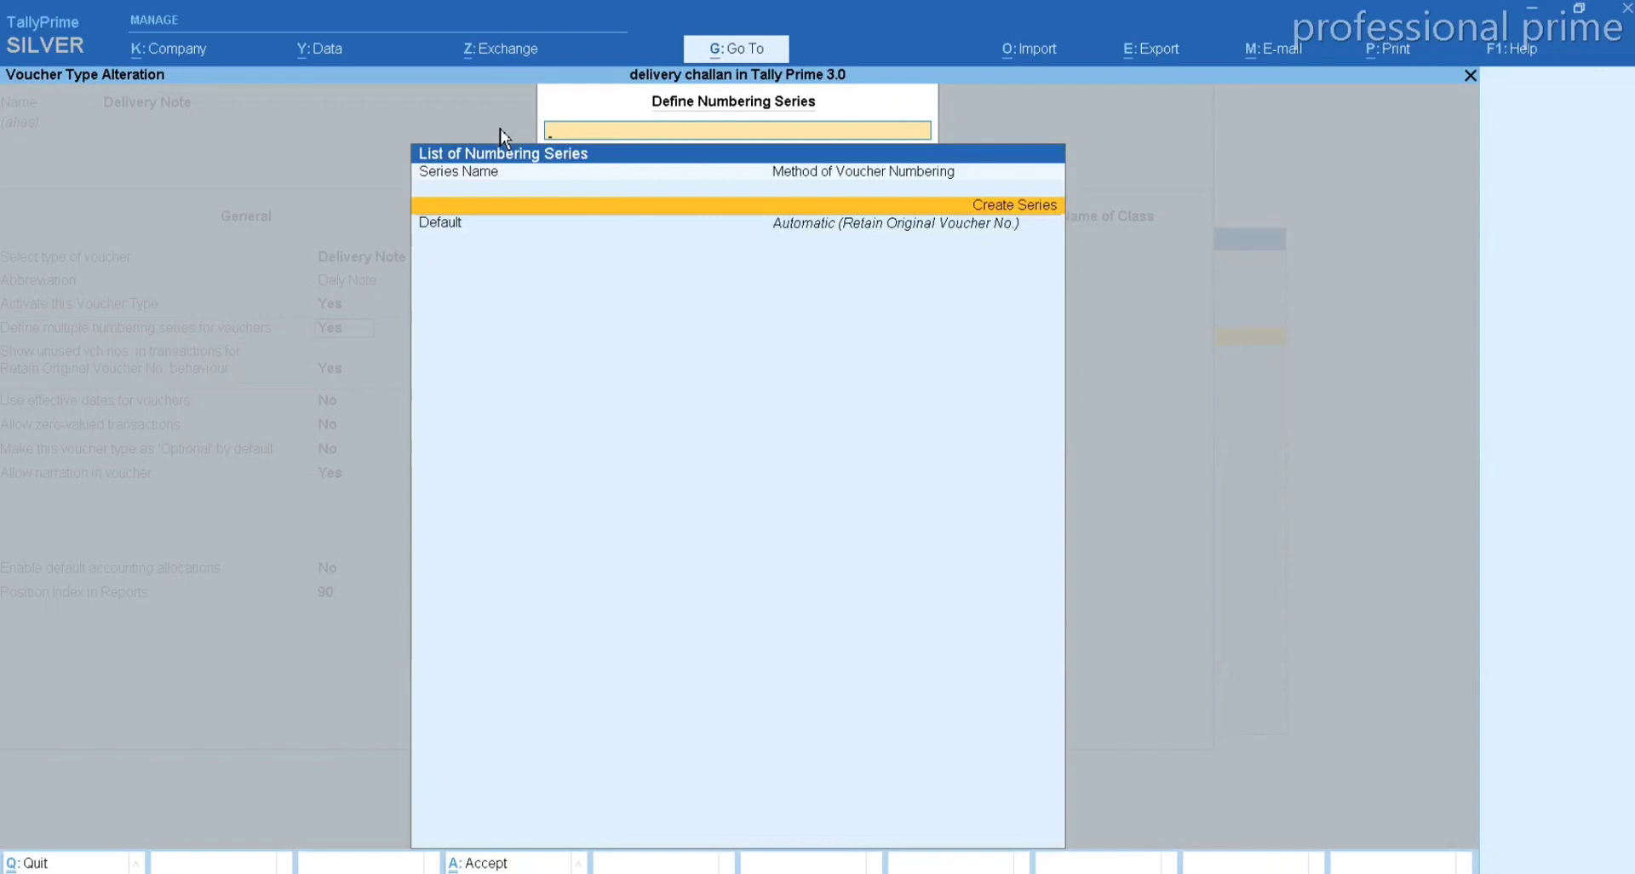
pyautogui.press('Escape')
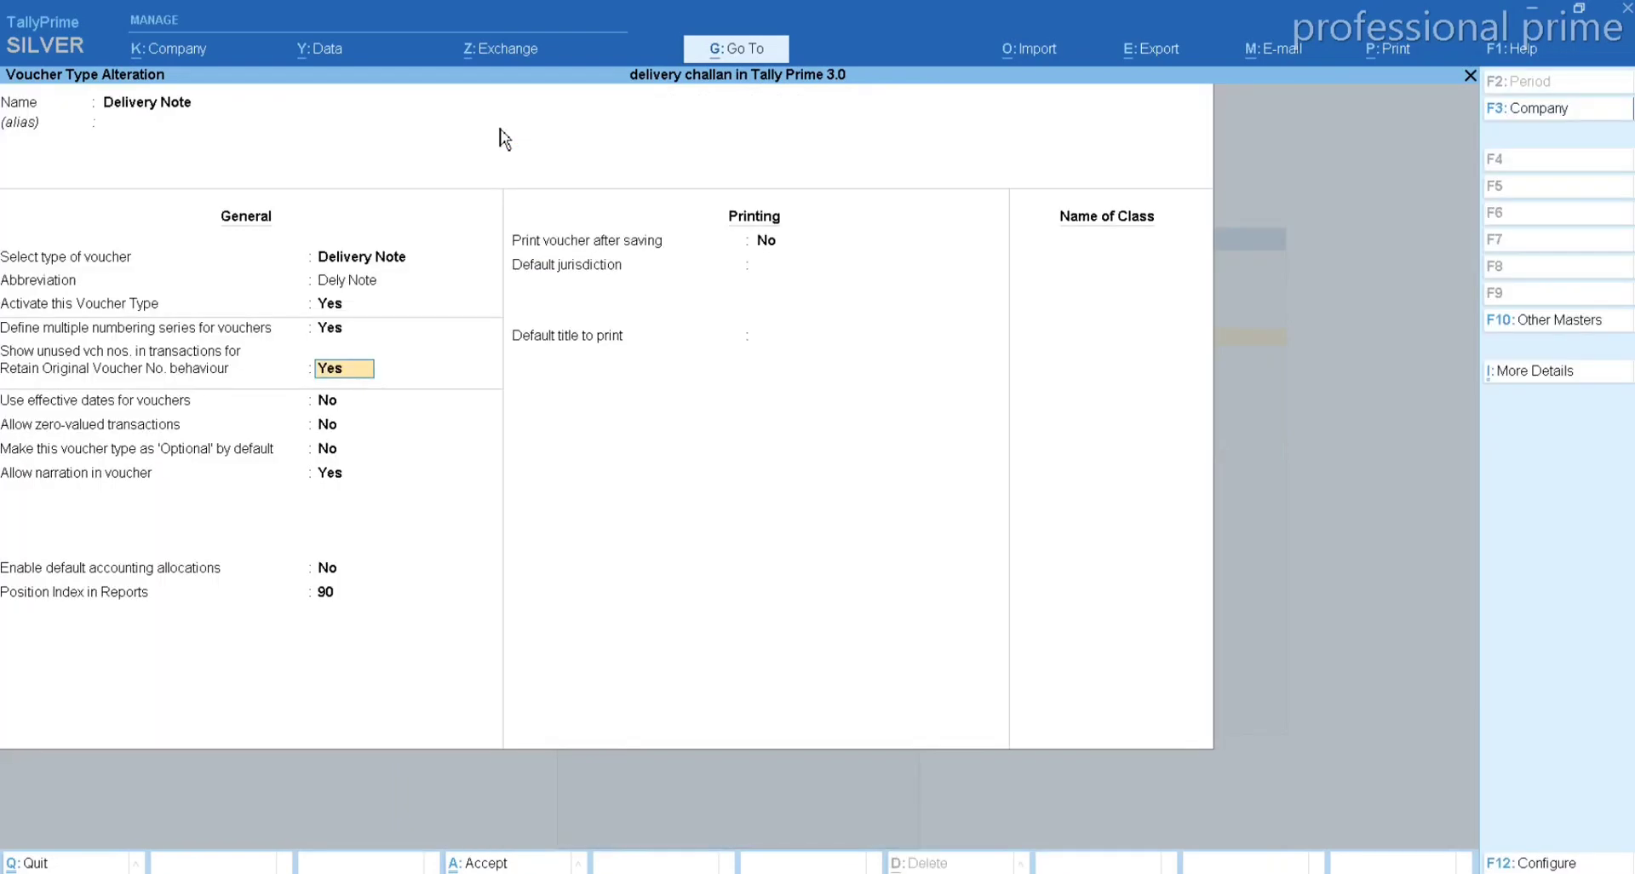
pyautogui.hotkey('ctrl', 'a')
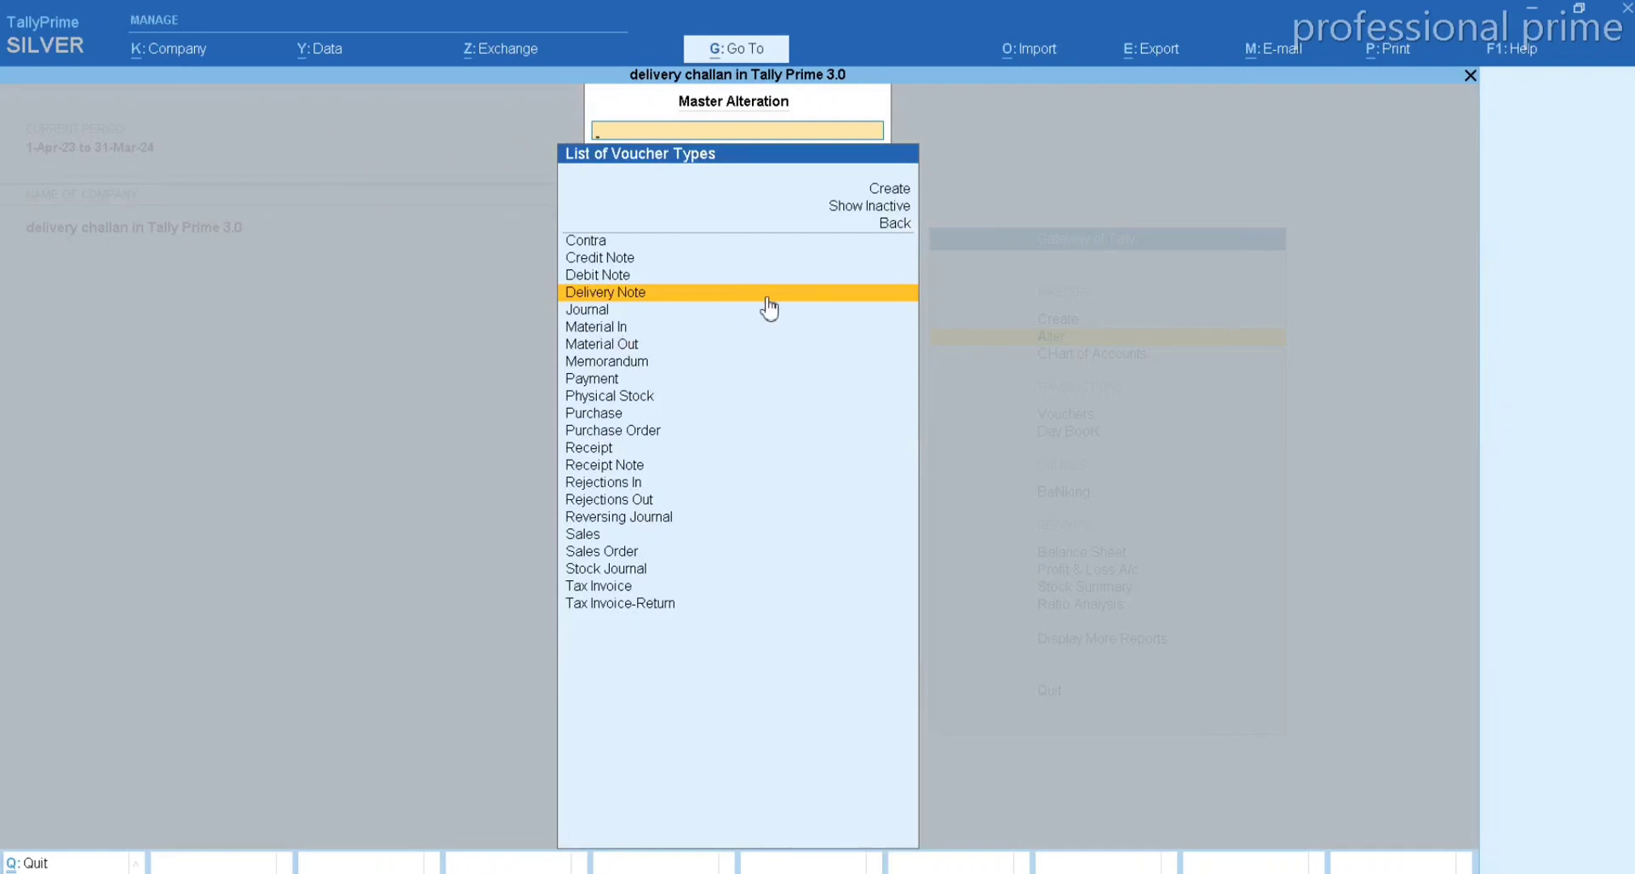
# - Open the Sales Order voucher type for alteration
pyautogui.press('Down')
pyautogui.press('Down')
pyautogui.press('Down')
pyautogui.press('Down')
pyautogui.press('Down')
pyautogui.press('Down')
pyautogui.press('Down')
pyautogui.press('Down')
pyautogui.press('Down')
pyautogui.press('Down')
pyautogui.press('Down')
pyautogui.press('Down')
pyautogui.press('Down')
pyautogui.press('Down')
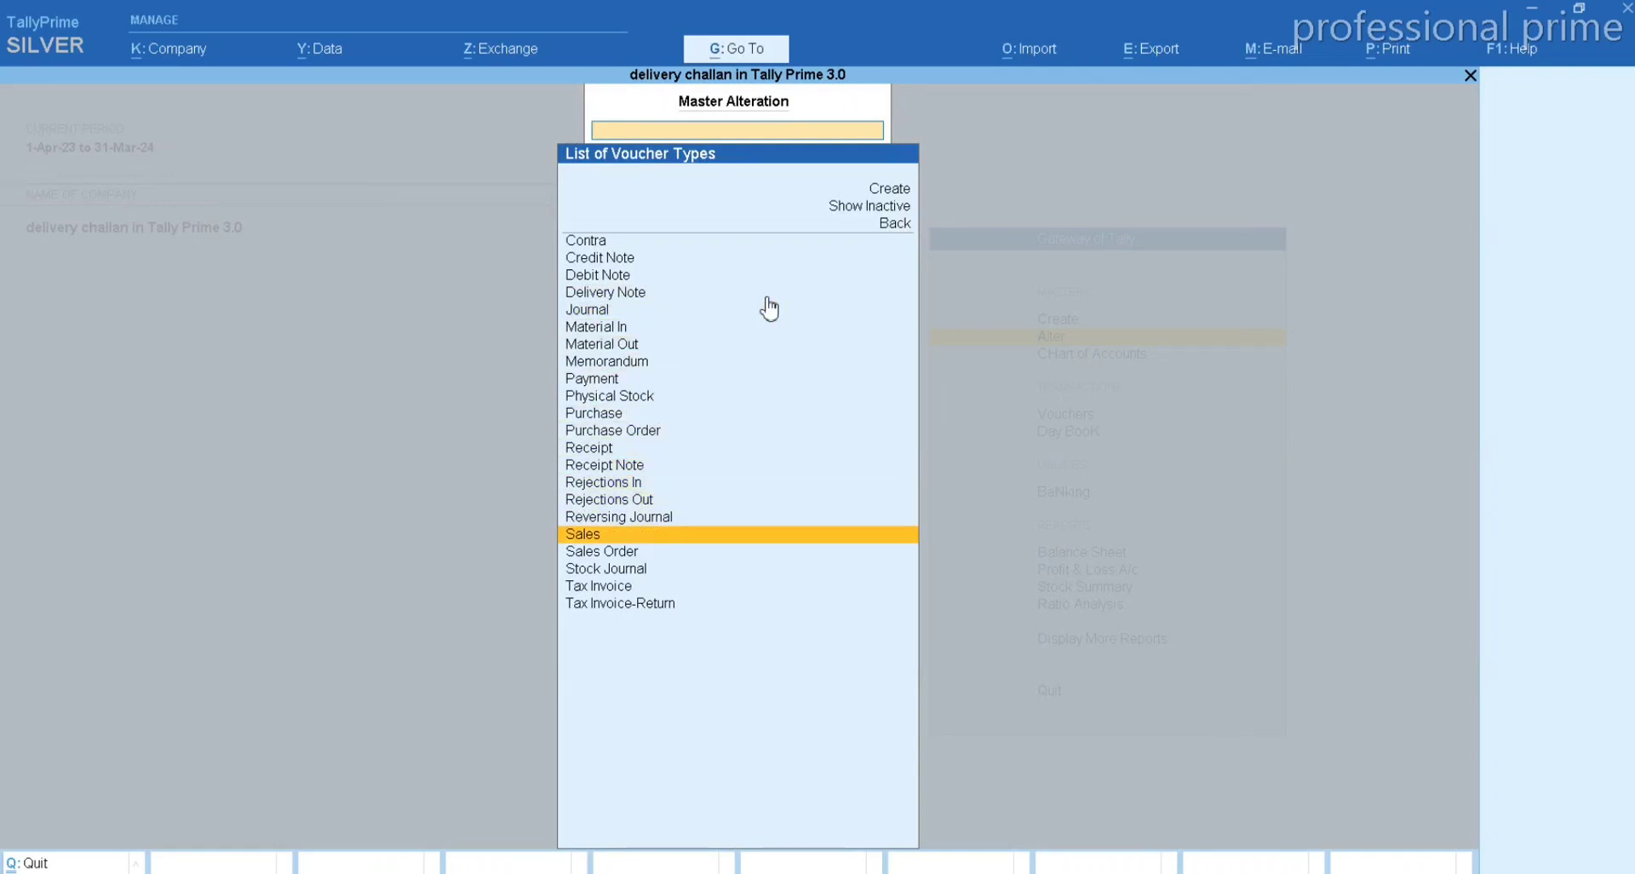
pyautogui.press('Down')
pyautogui.press('Return')
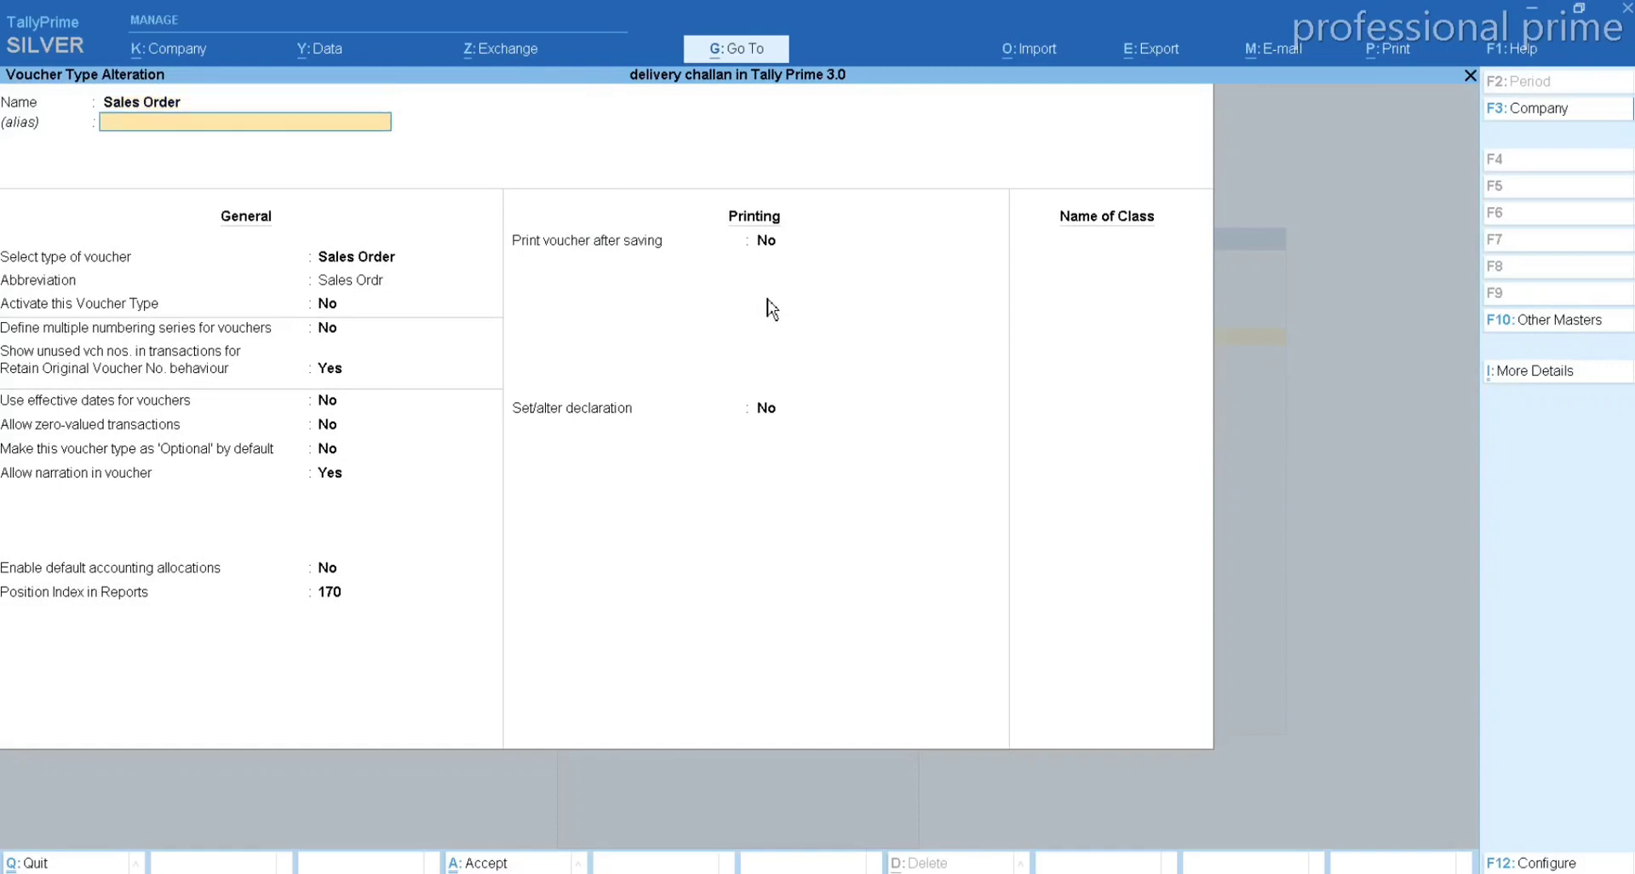
# - Activate the Sales Order voucher type
pyautogui.press('Return')
pyautogui.press('Return')
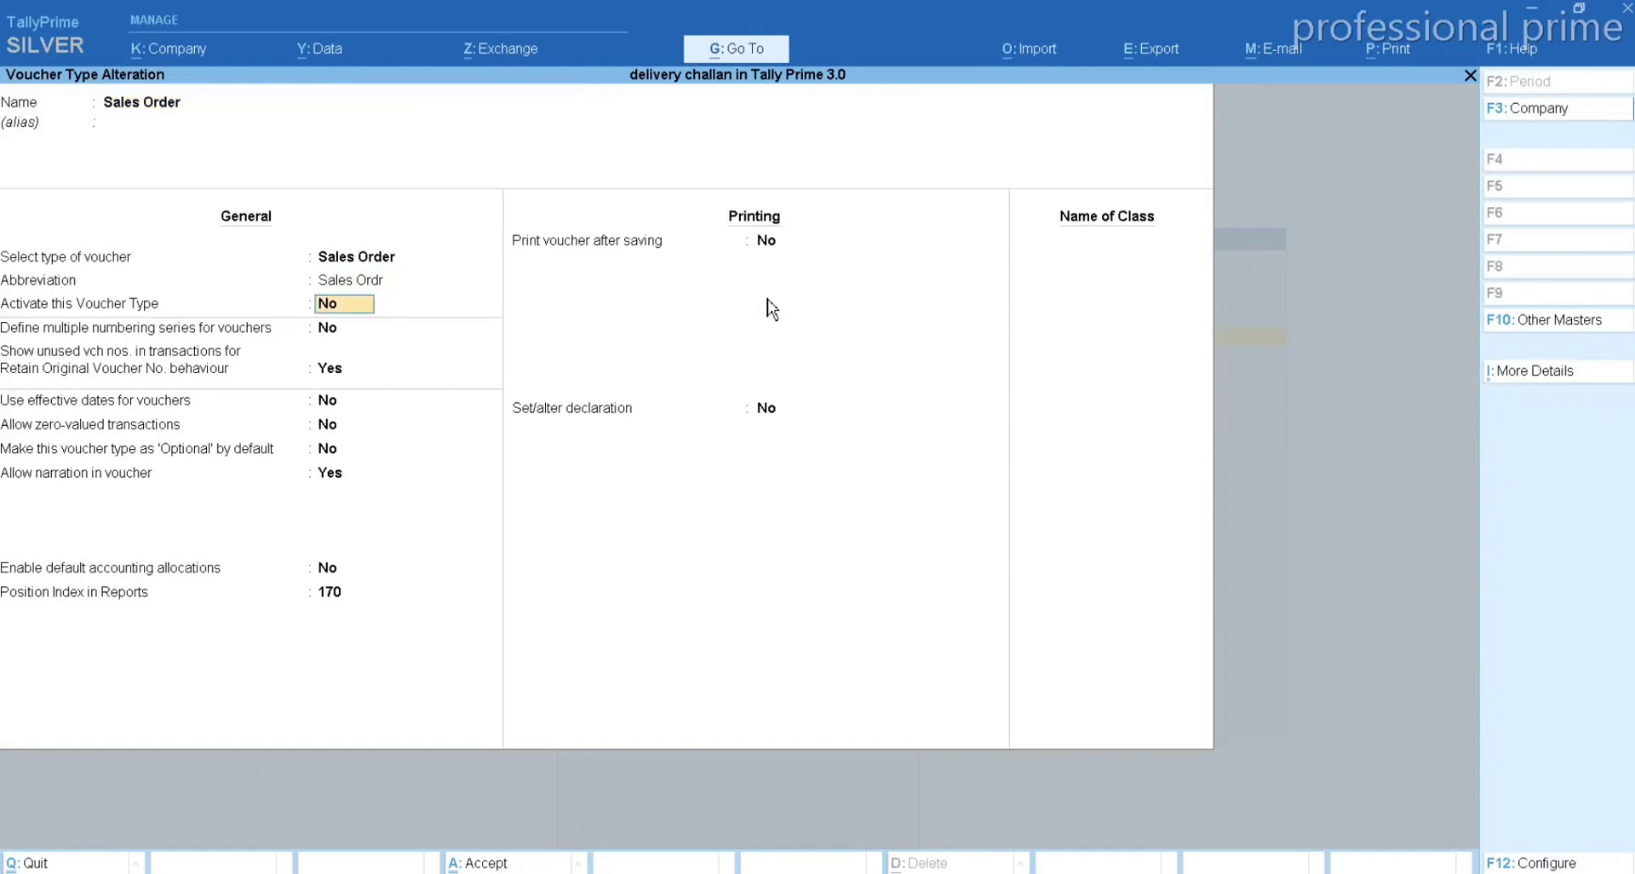
pyautogui.press('y')
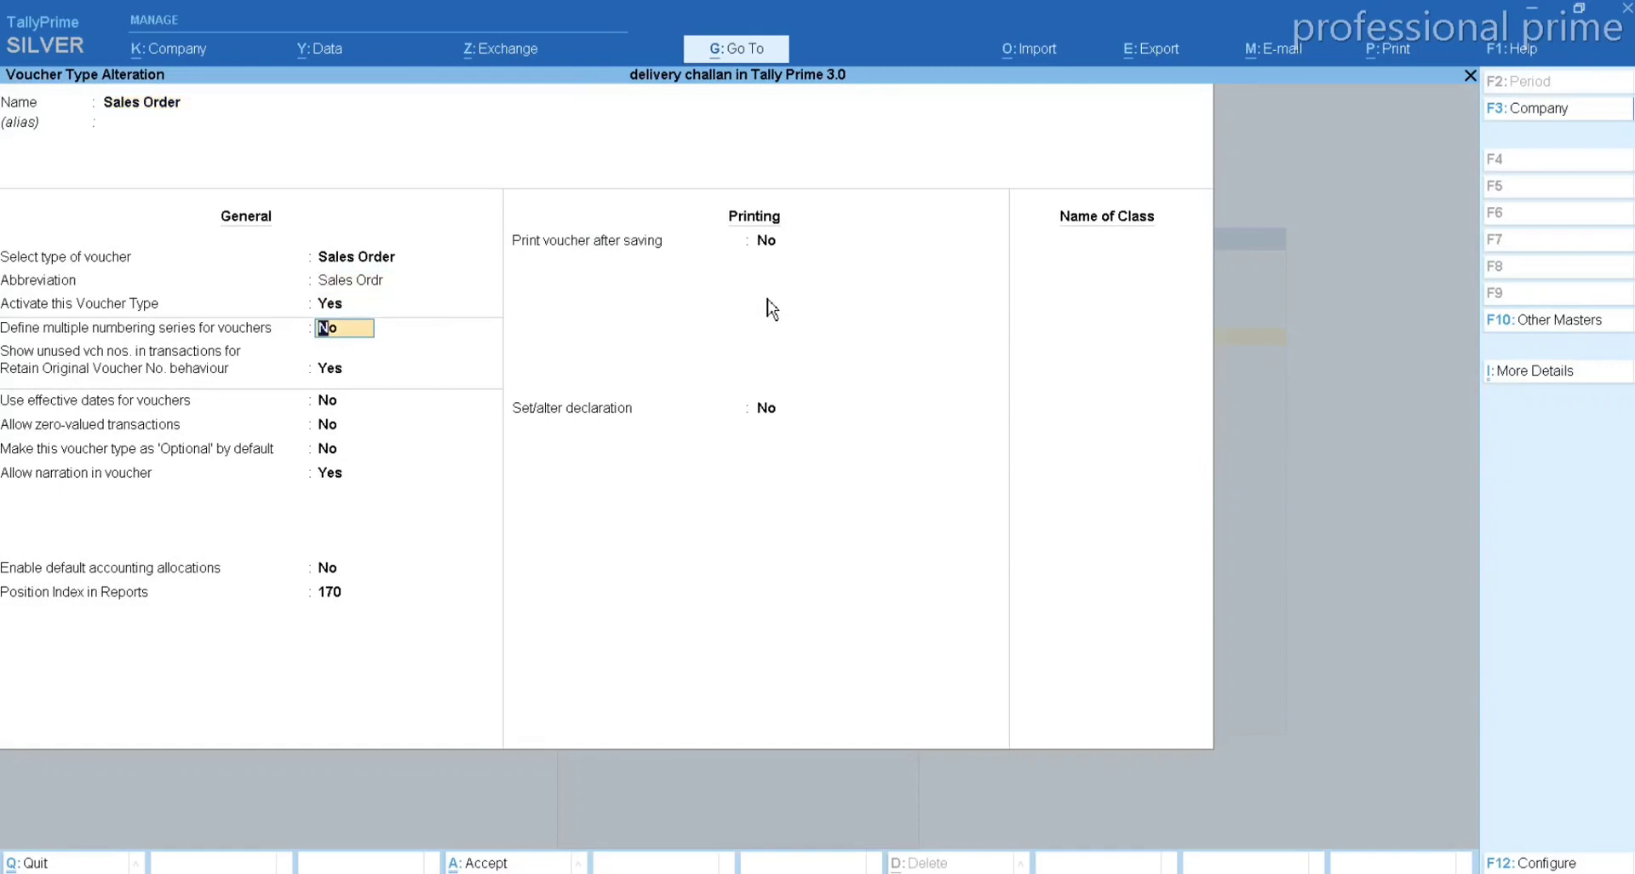
# - Enable multiple numbering series for Sales Order and open the Default series' additional numbering details, keeping Automatic with Retain Original Voucher No
pyautogui.write('y')
pyautogui.press('Return')
pyautogui.press('Return')
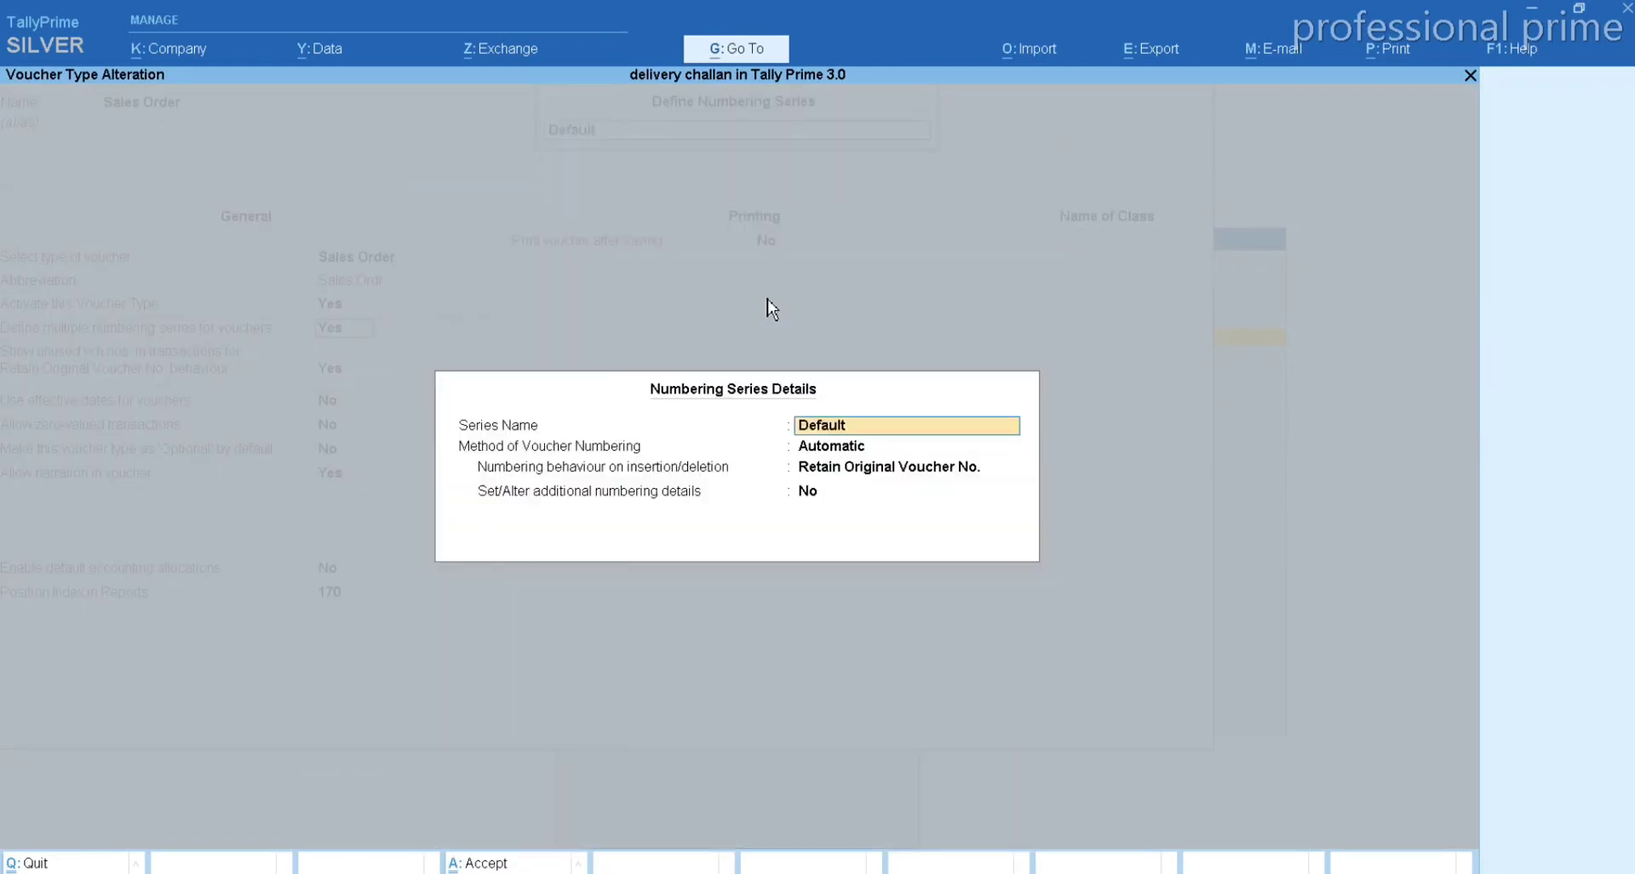
pyautogui.press('Return')
pyautogui.press('Return')
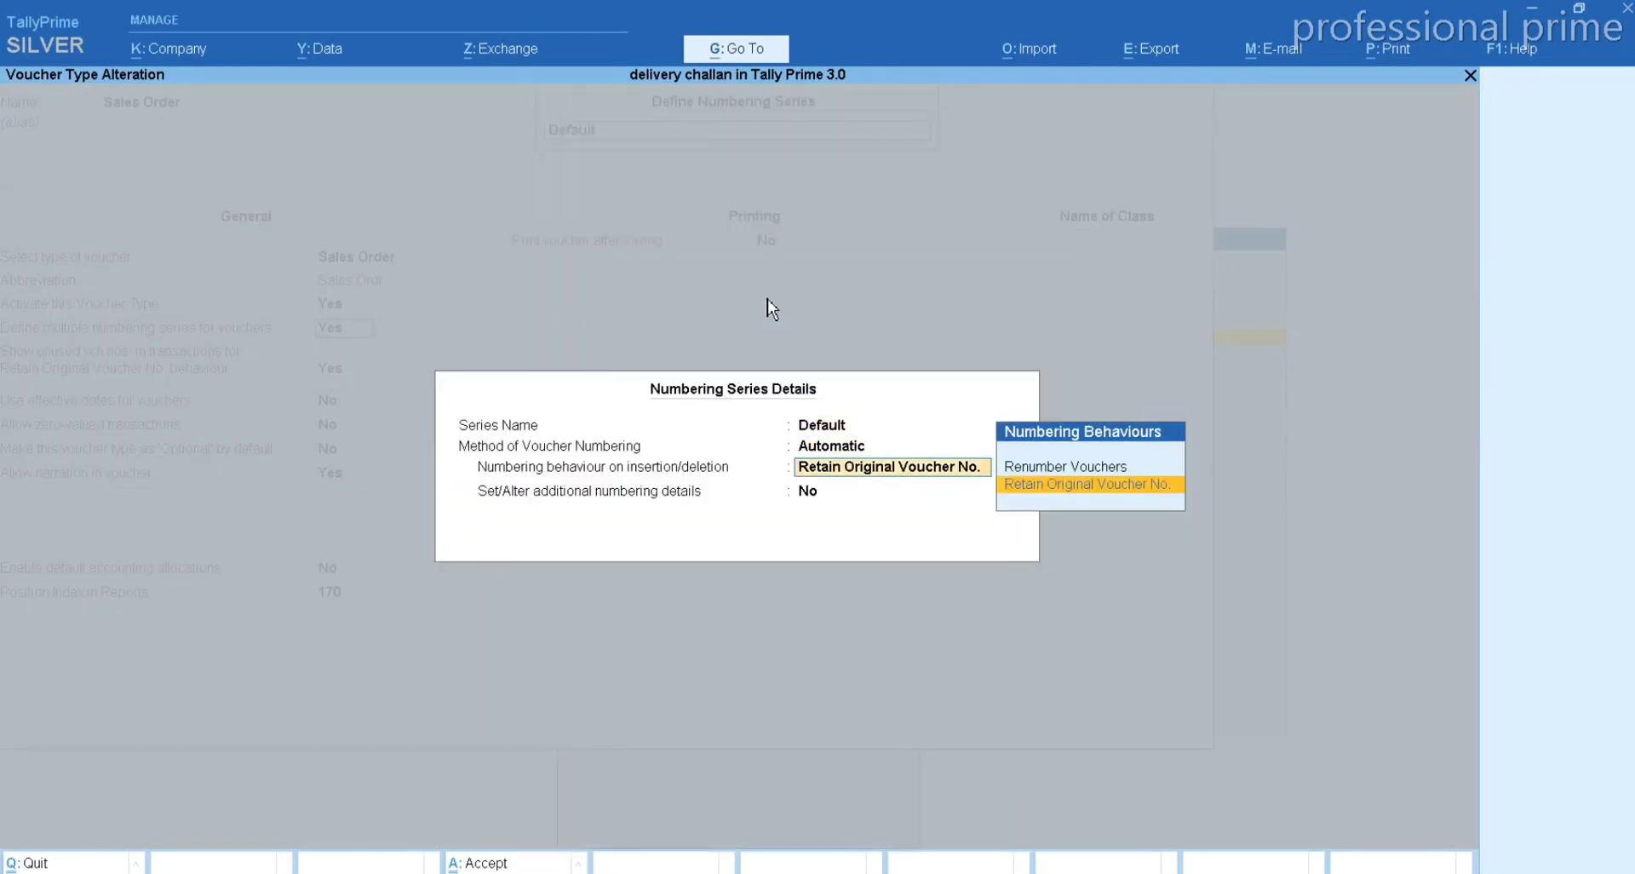
pyautogui.press('Return')
pyautogui.press('y')
pyautogui.press('Return')
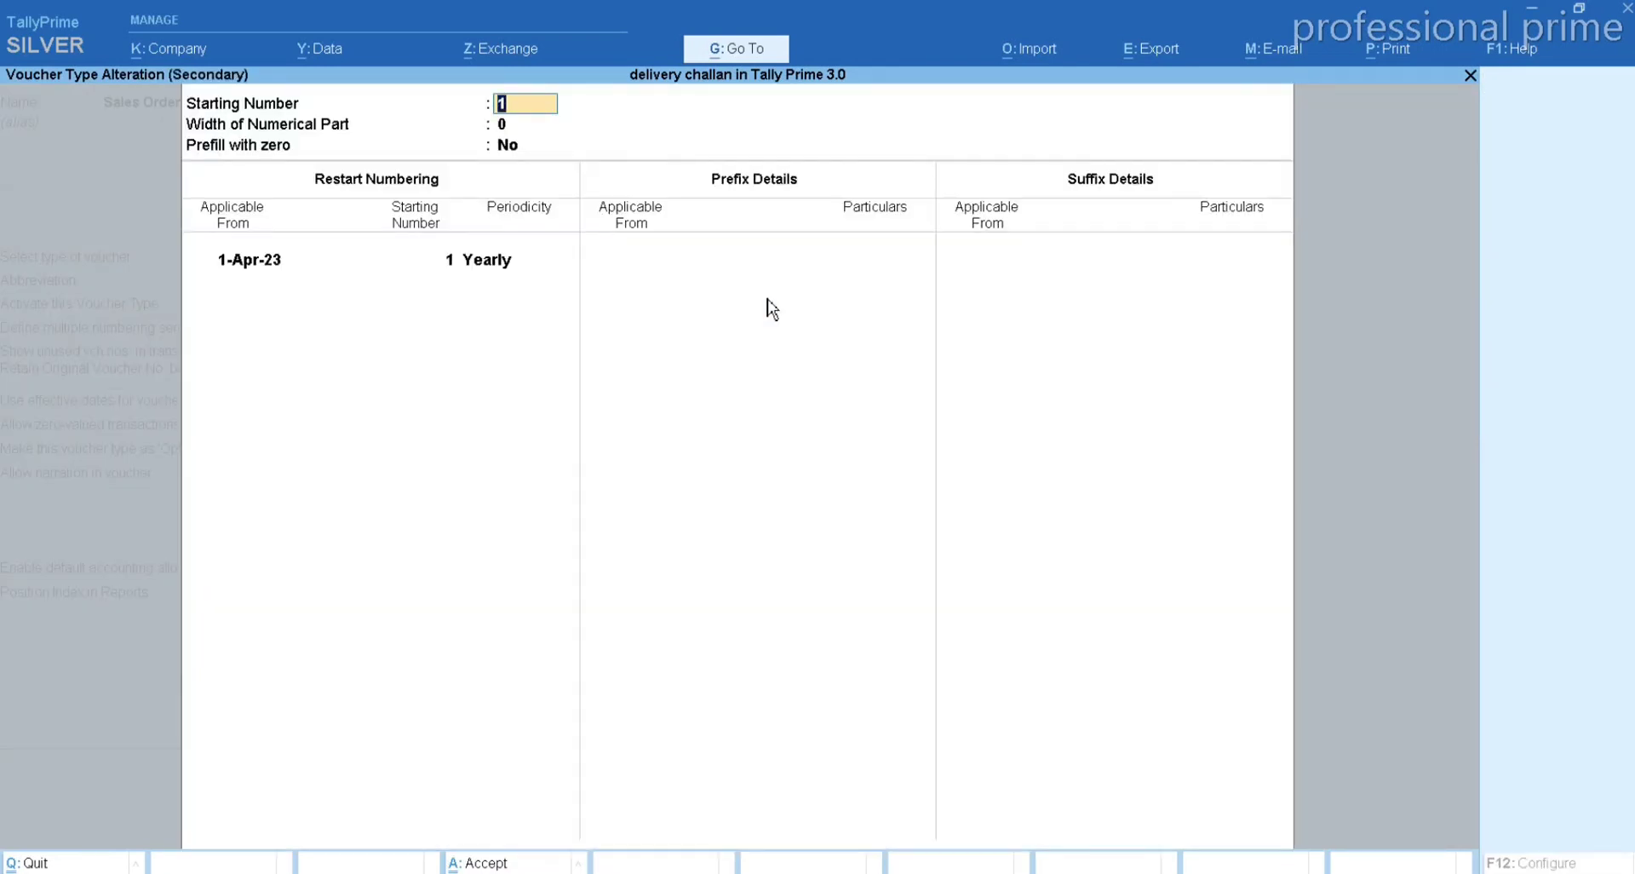
# - Set Prefill with zero to Yes for the Sales Order numbering, keeping starting number 1 and the yearly restart from 1-Apr-23
pyautogui.press('Return')
pyautogui.press('Return')
pyautogui.press('y')
pyautogui.press('Return')
pyautogui.press('Return')
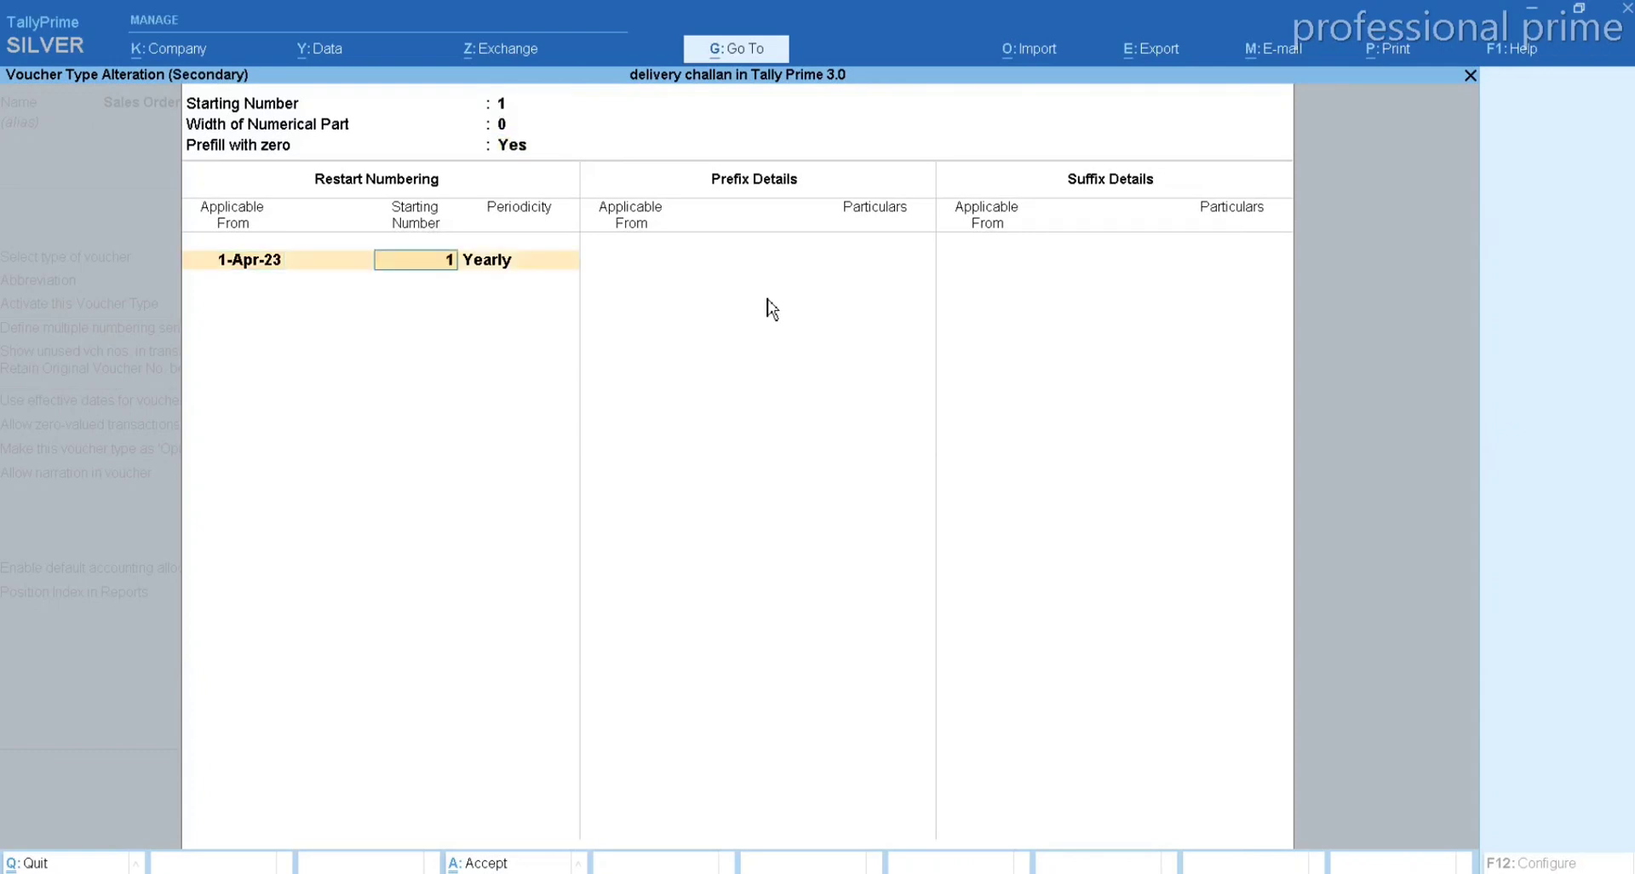
pyautogui.press('Return')
pyautogui.press('Return')
# - Add the prefix SO/2023-24/ applicable from 1-Apr-23 to the Sales Order numbering and accept the series details
pyautogui.write('1-4')
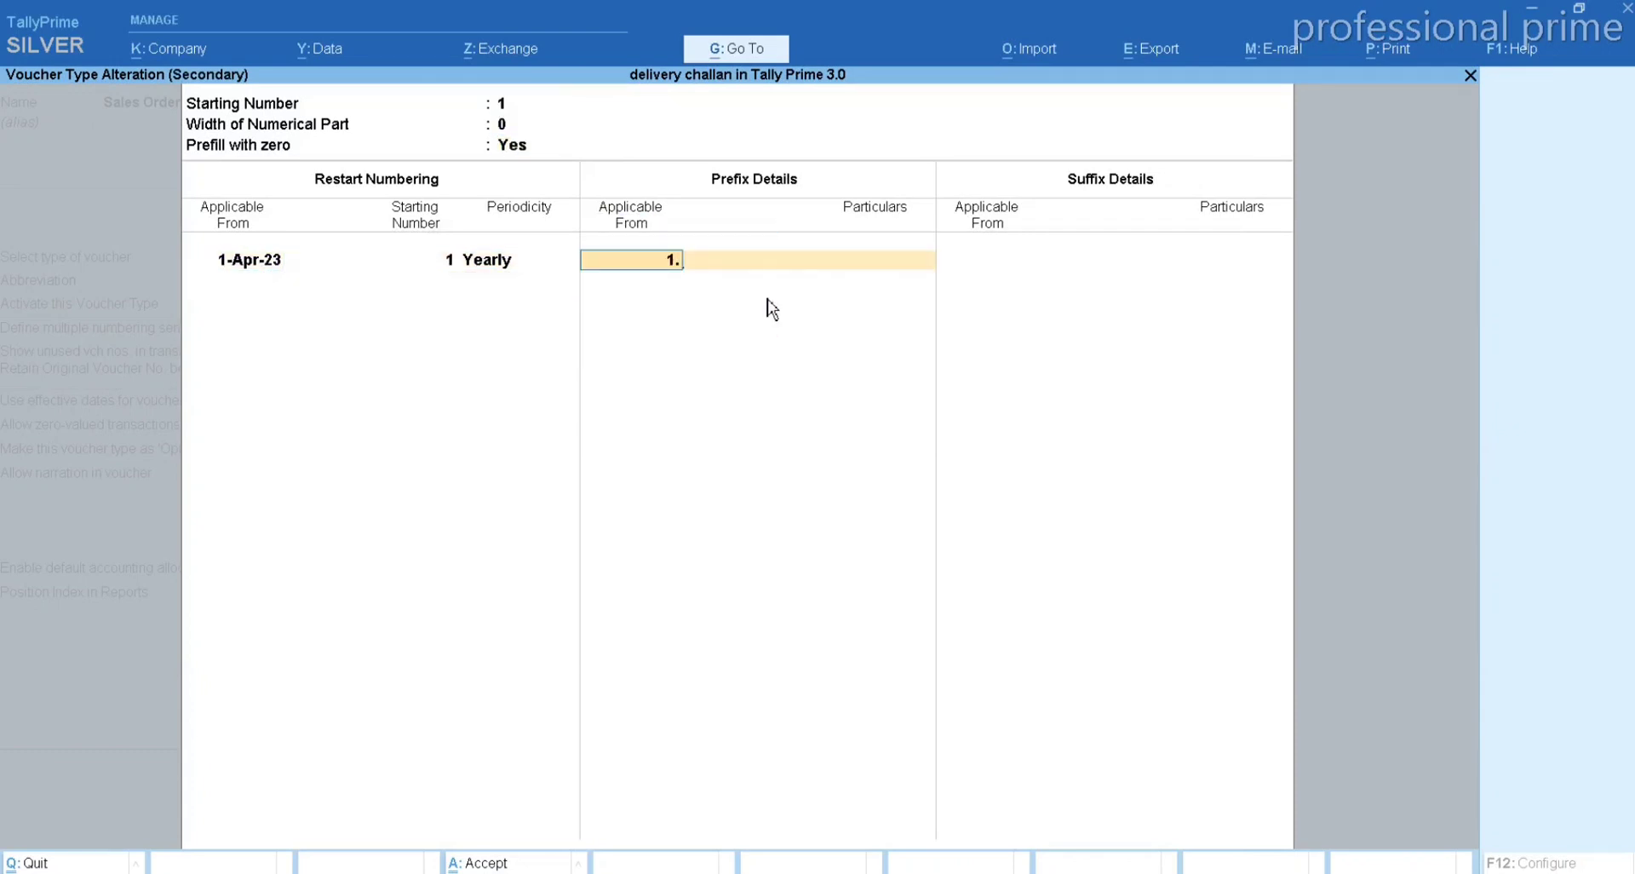
pyautogui.press('Return')
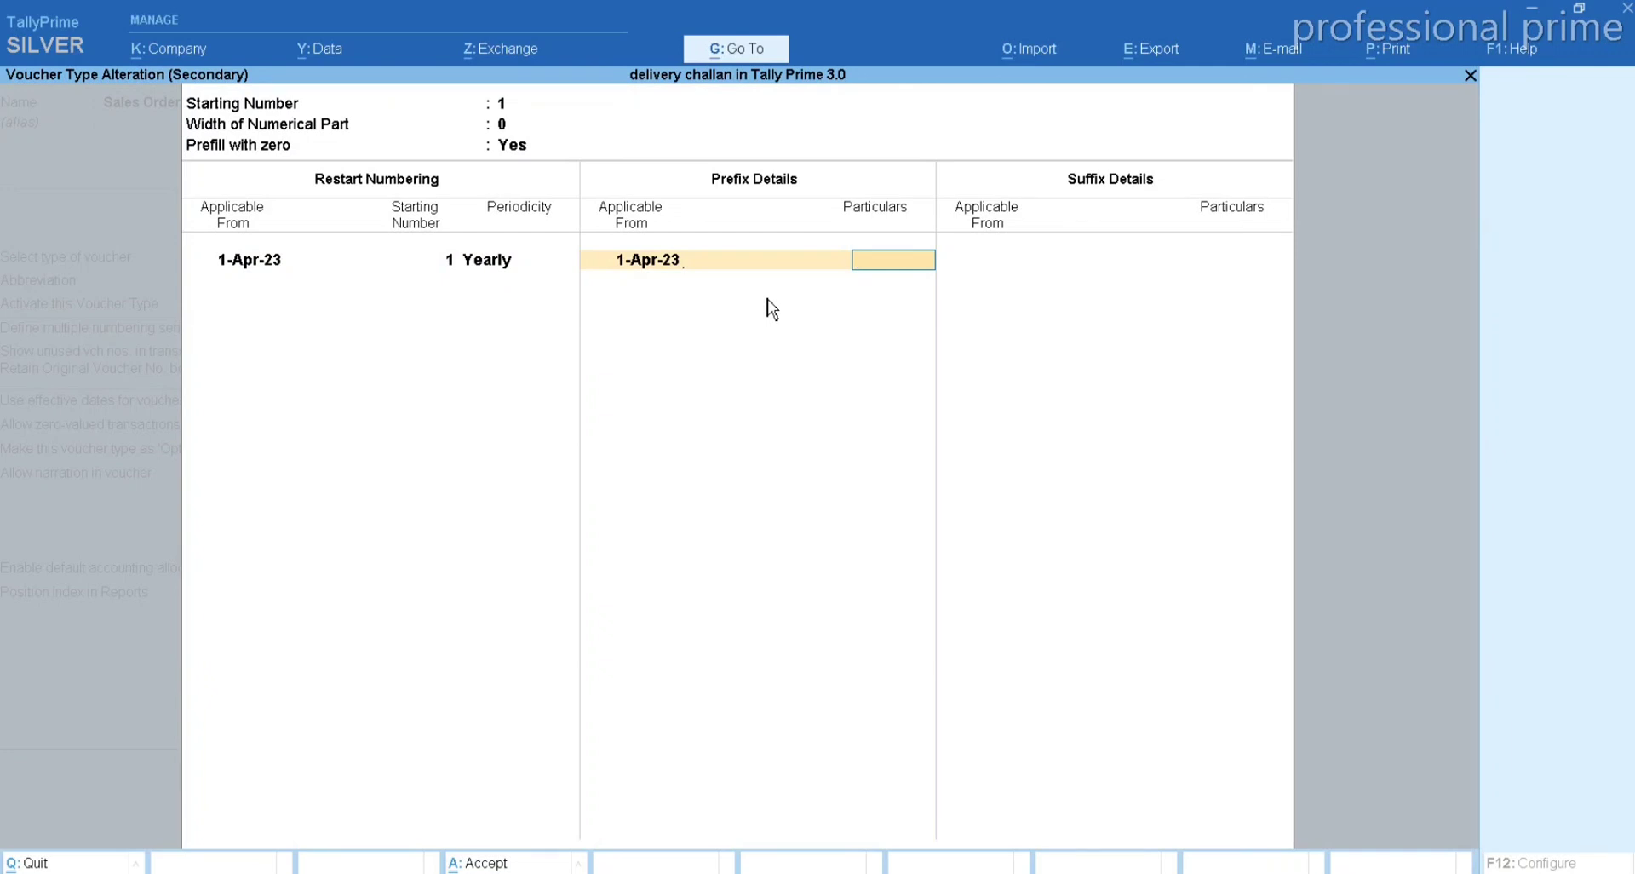
pyautogui.write('SO/2023-24/')
pyautogui.press('Return')
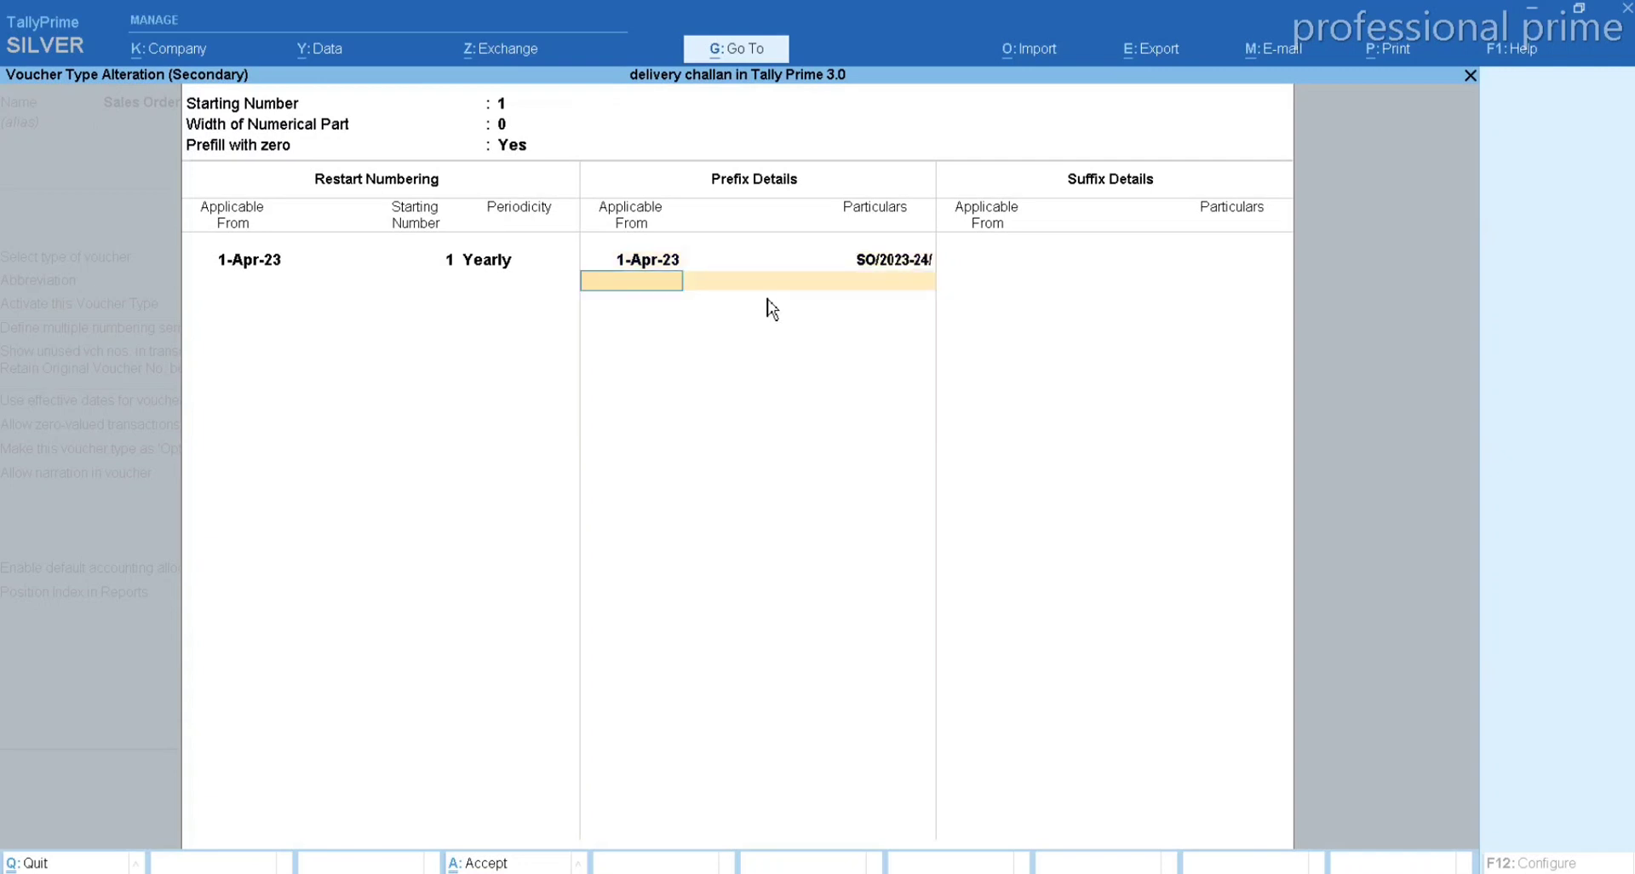
pyautogui.press('Return')
pyautogui.press('Return')
pyautogui.press('Return')
pyautogui.press('Escape')
pyautogui.press('Return')
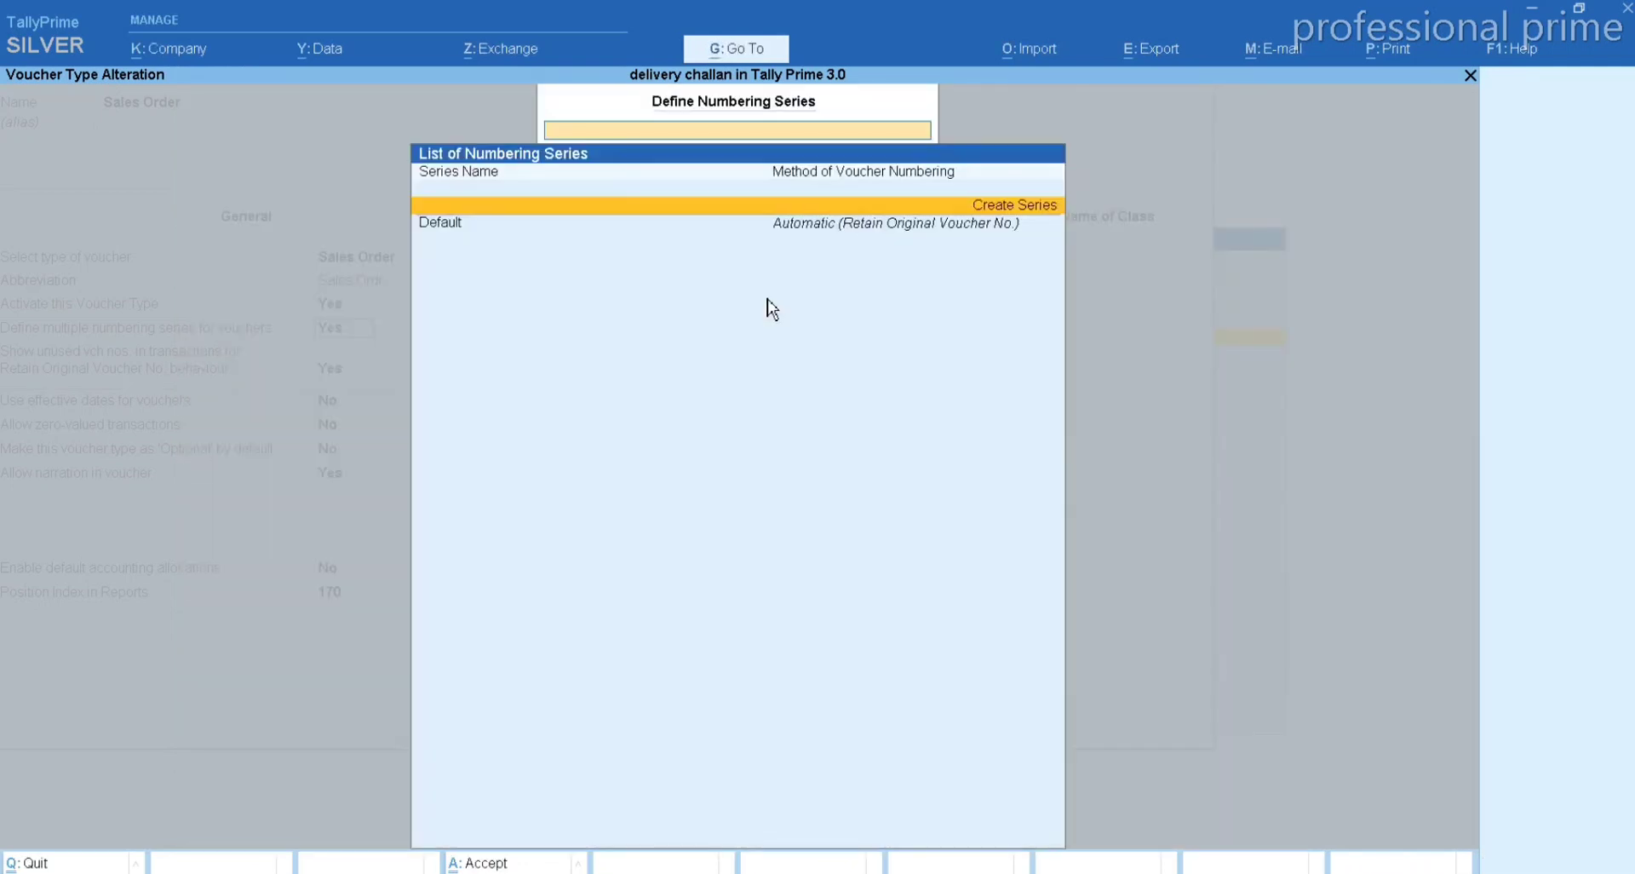
# - Close the numbering series list and save the Sales Order voucher type with its remaining options as they are
pyautogui.press('Escape')
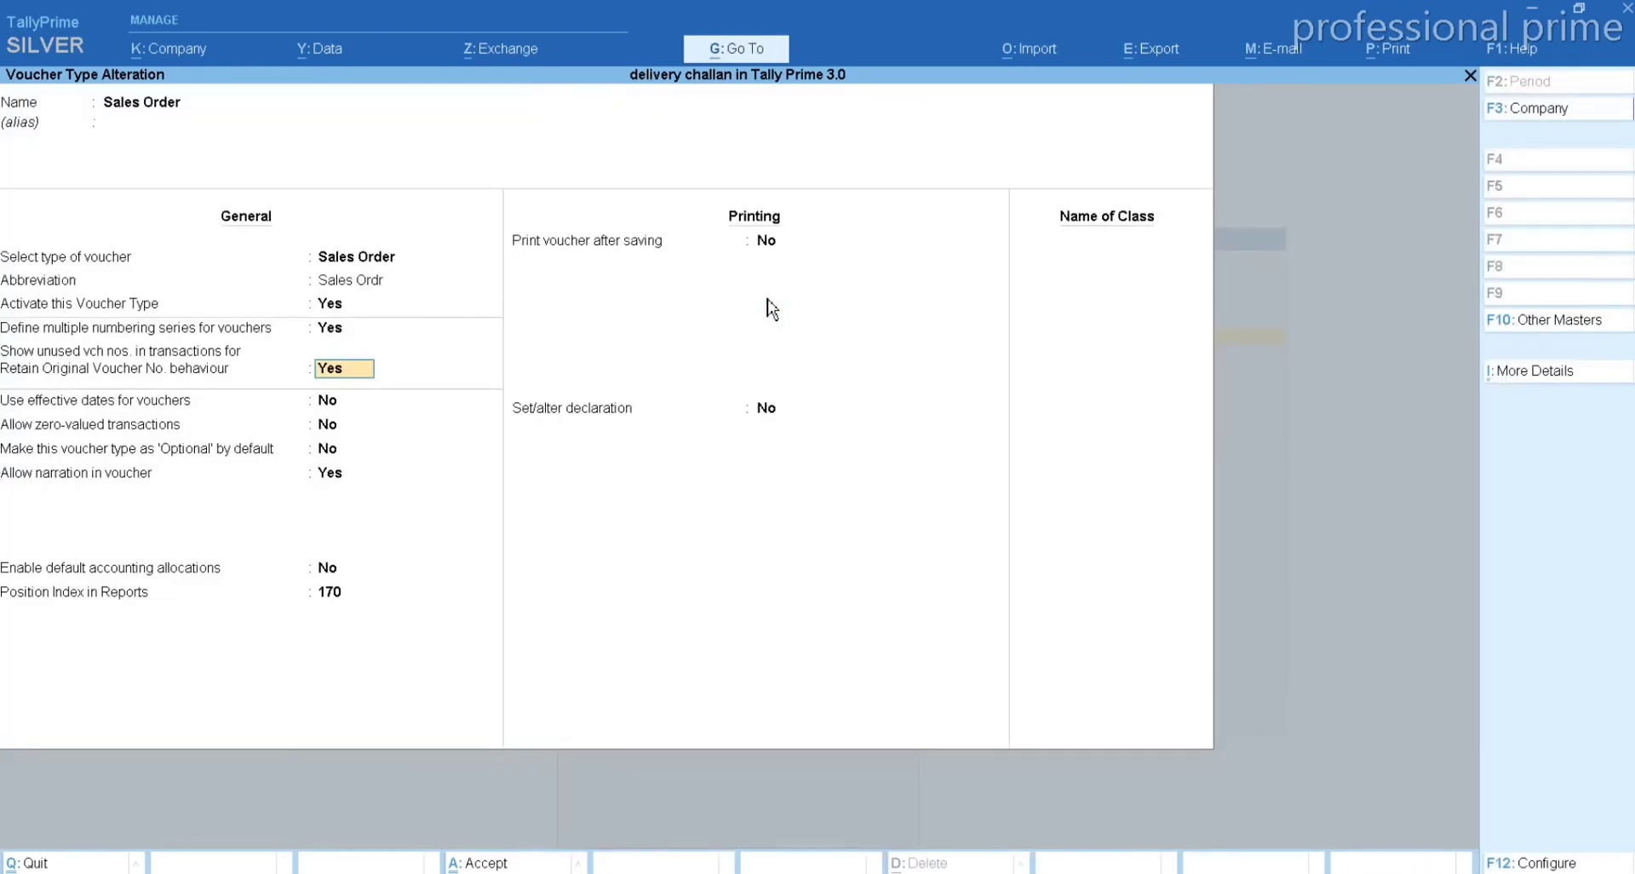
pyautogui.press('Return')
pyautogui.press('Return')
pyautogui.press('Return')
pyautogui.press('Return')
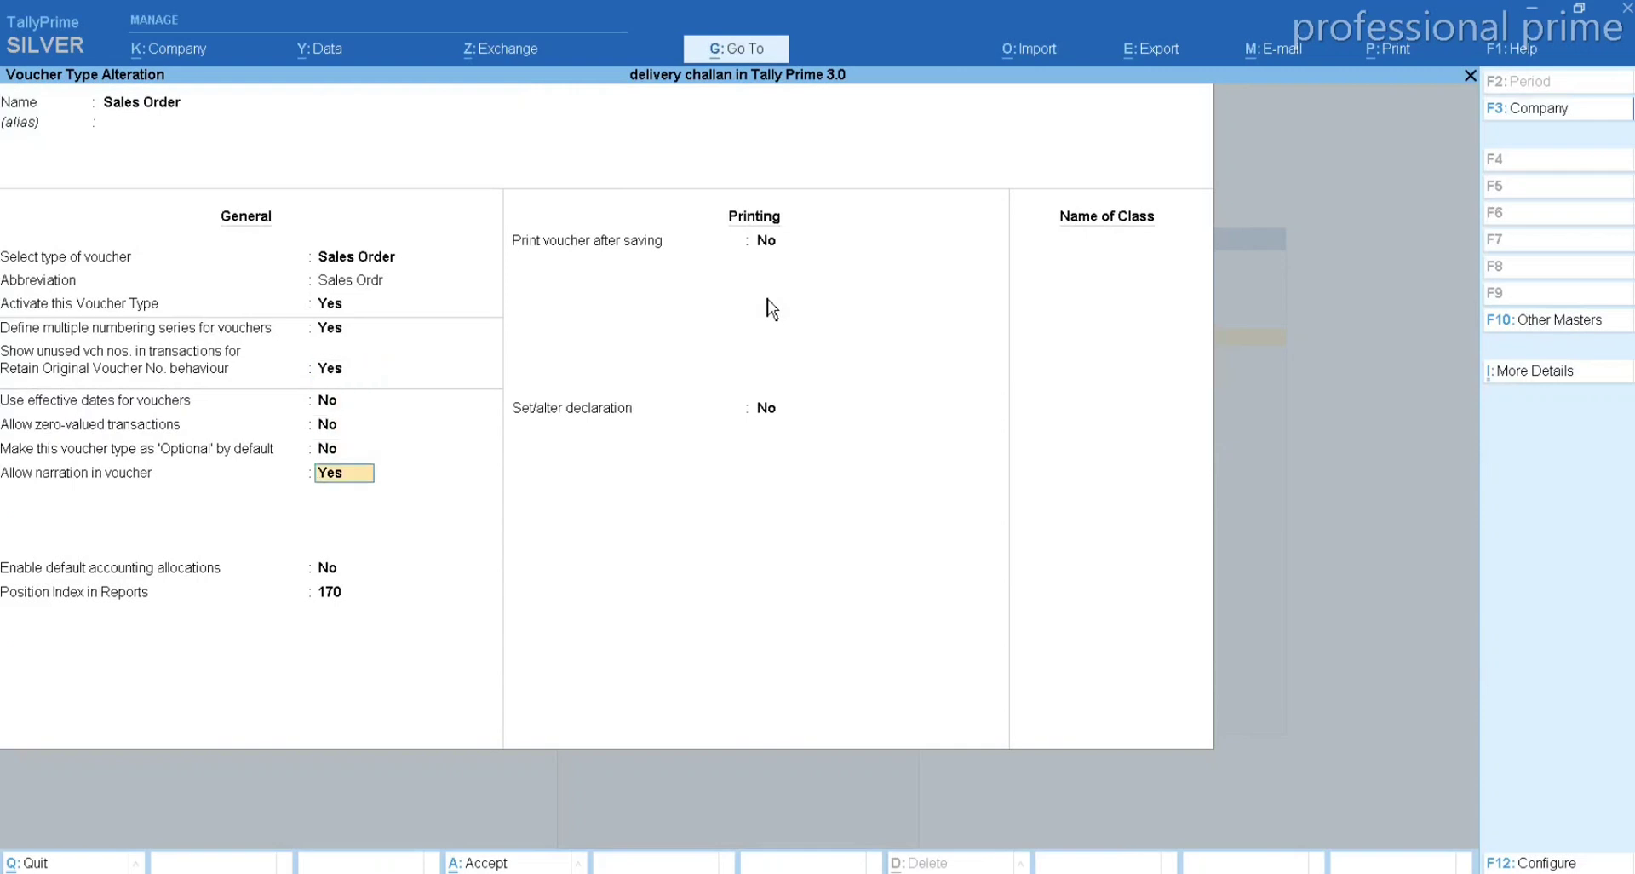
pyautogui.hotkey('ctrl', 'a')
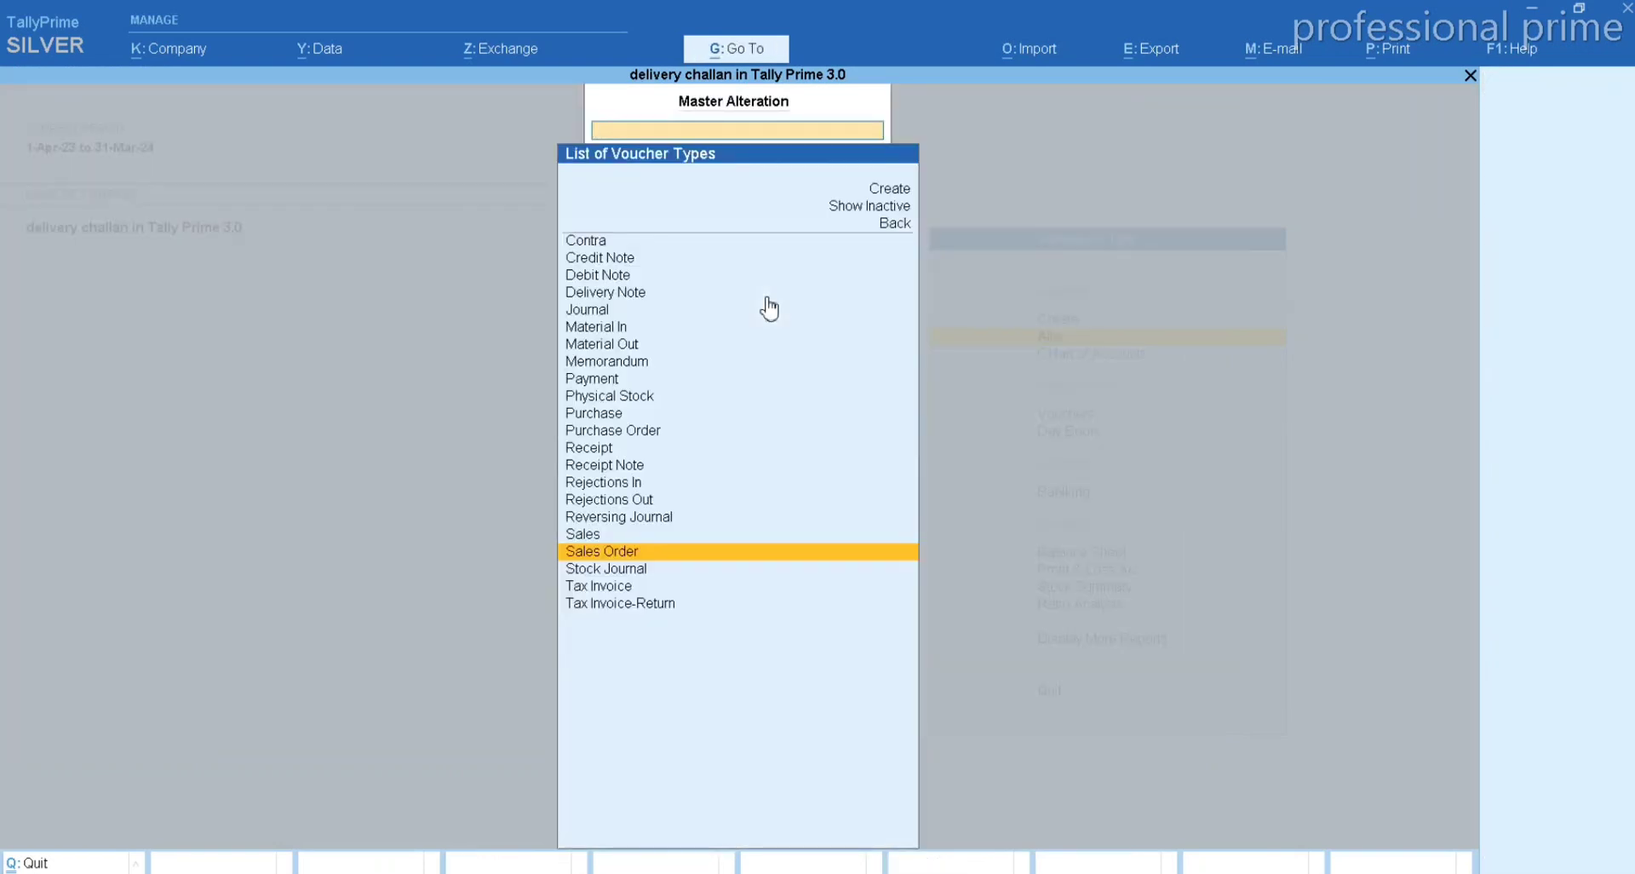
# - Leave master alteration and open voucher creation from the Gateway of Tally
pyautogui.press('Escape')
pyautogui.press('Escape')
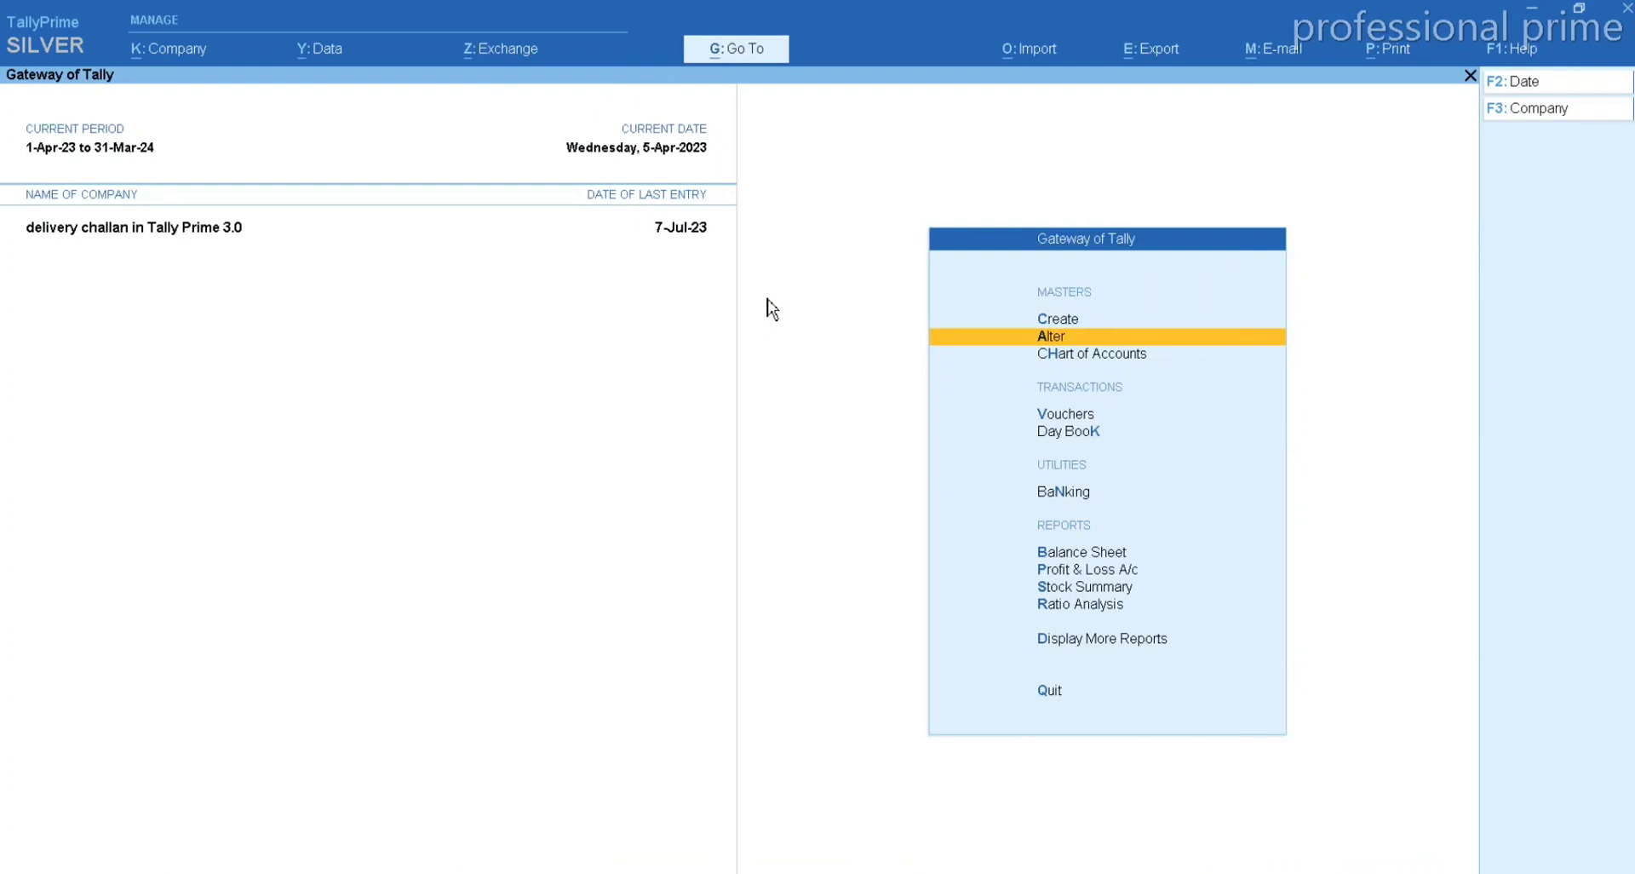
pyautogui.press('v')
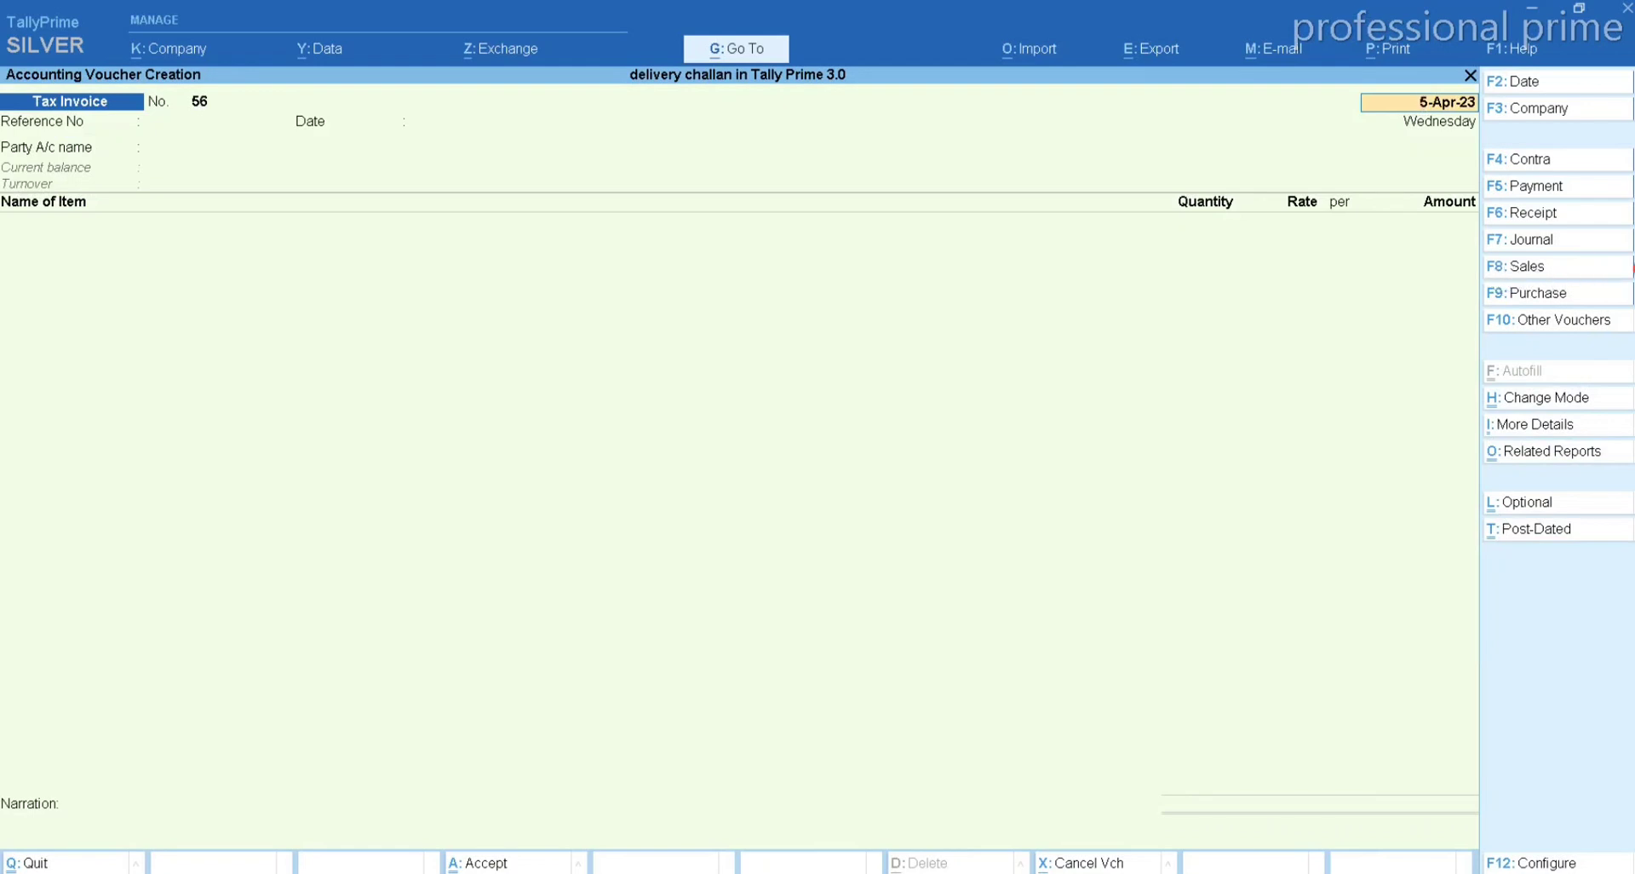
# - Start a Sales Order voucher dated 5-Apr-23 and set XYZ DEBTORS as the party account
pyautogui.click(1525, 266)
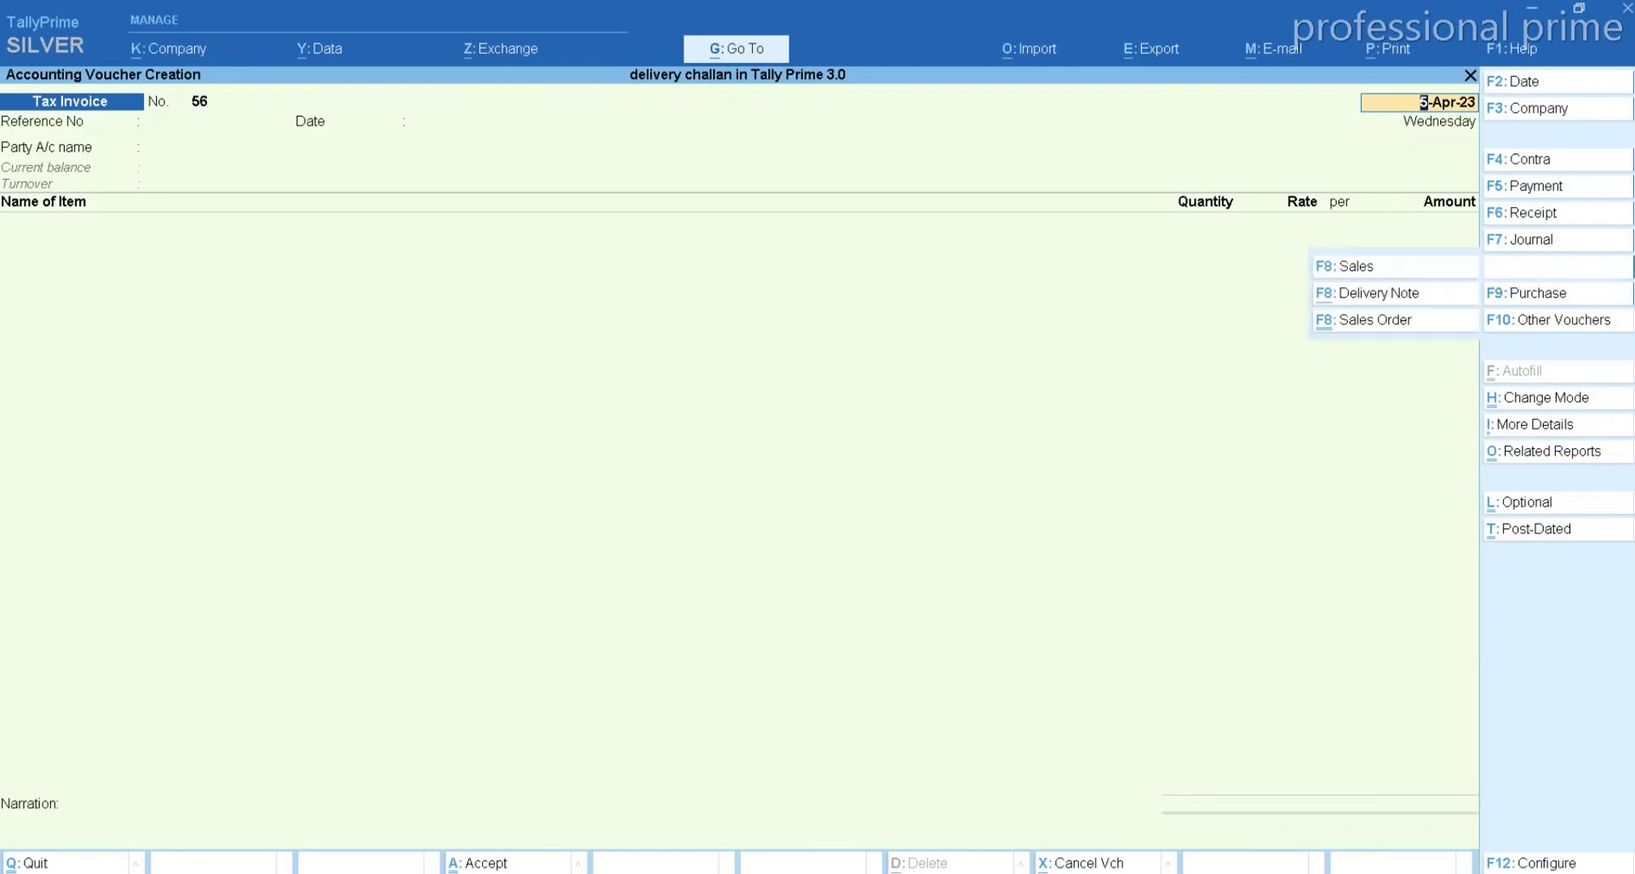
pyautogui.click(1380, 324)
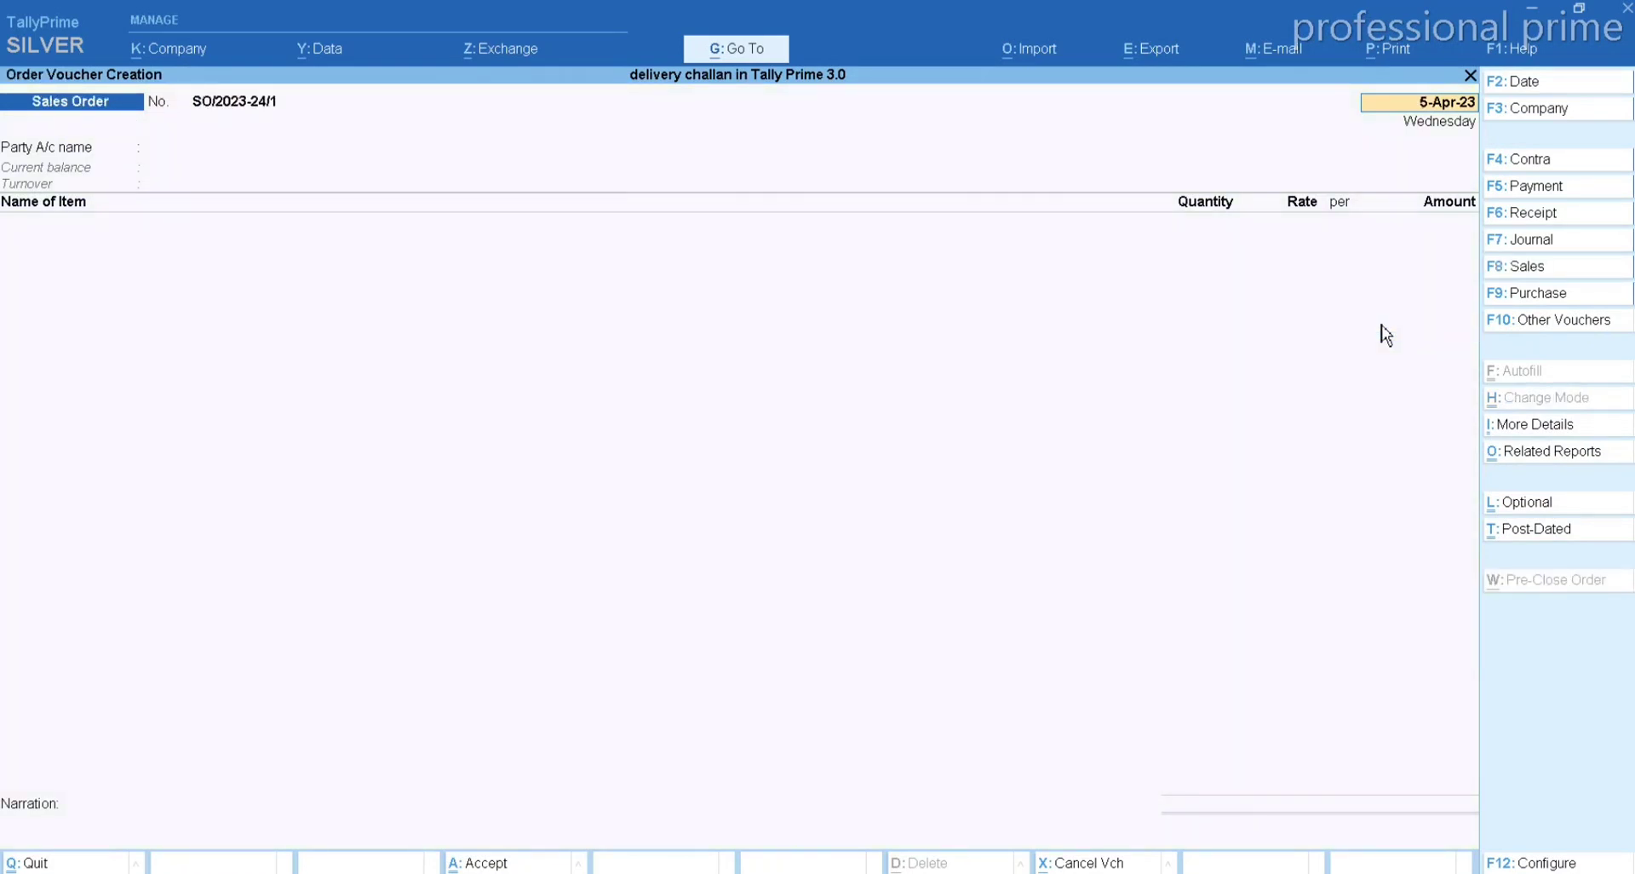
pyautogui.press('Return')
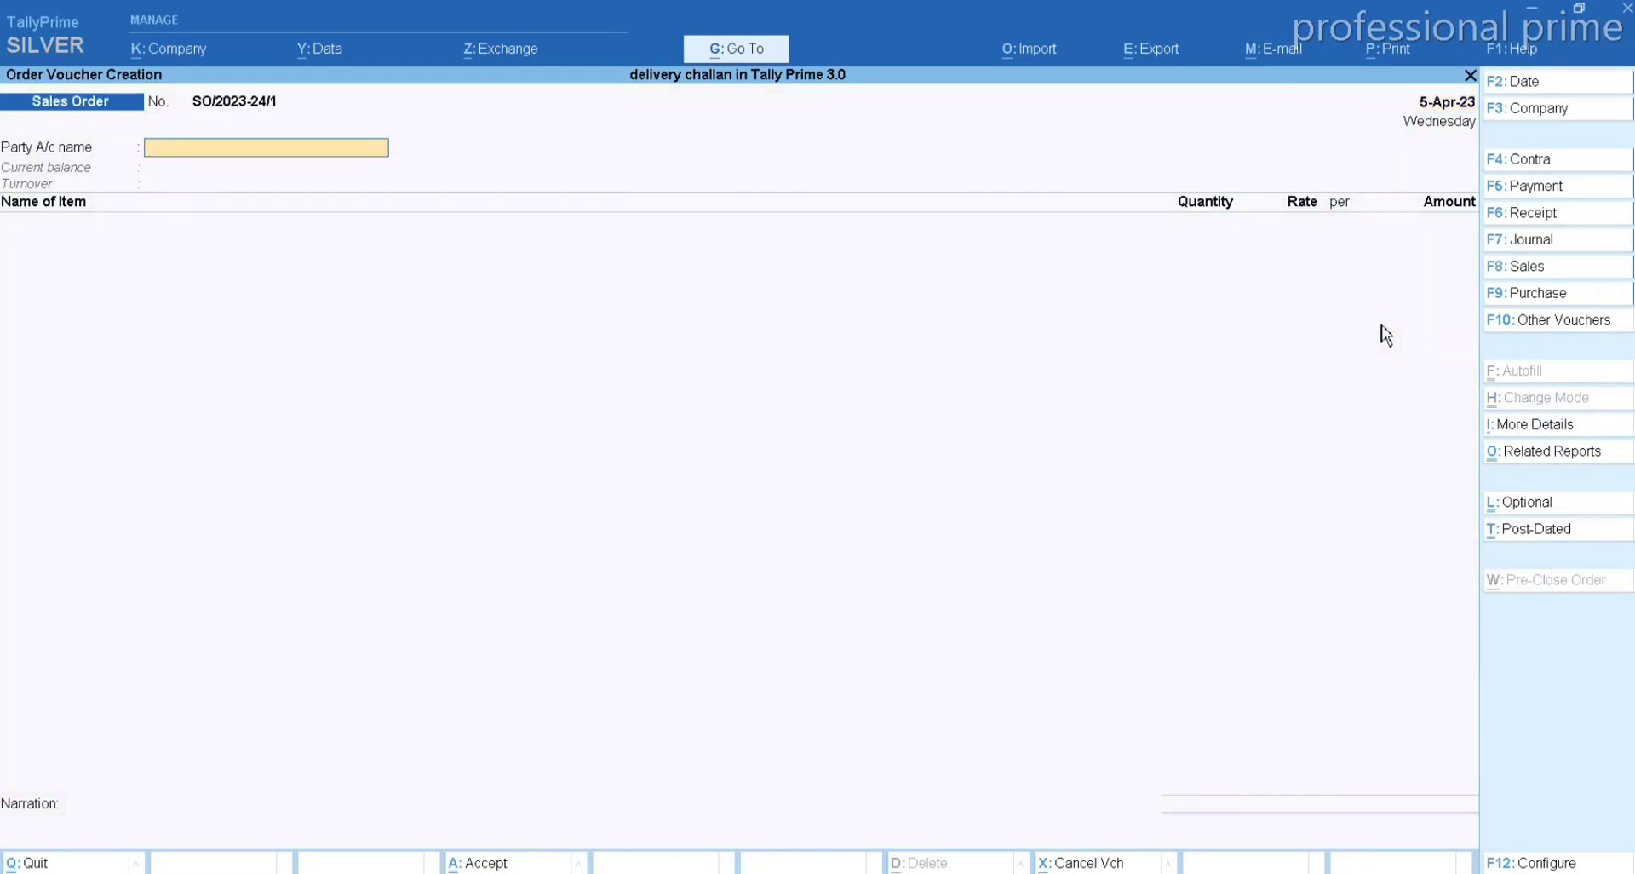
pyautogui.write('X')
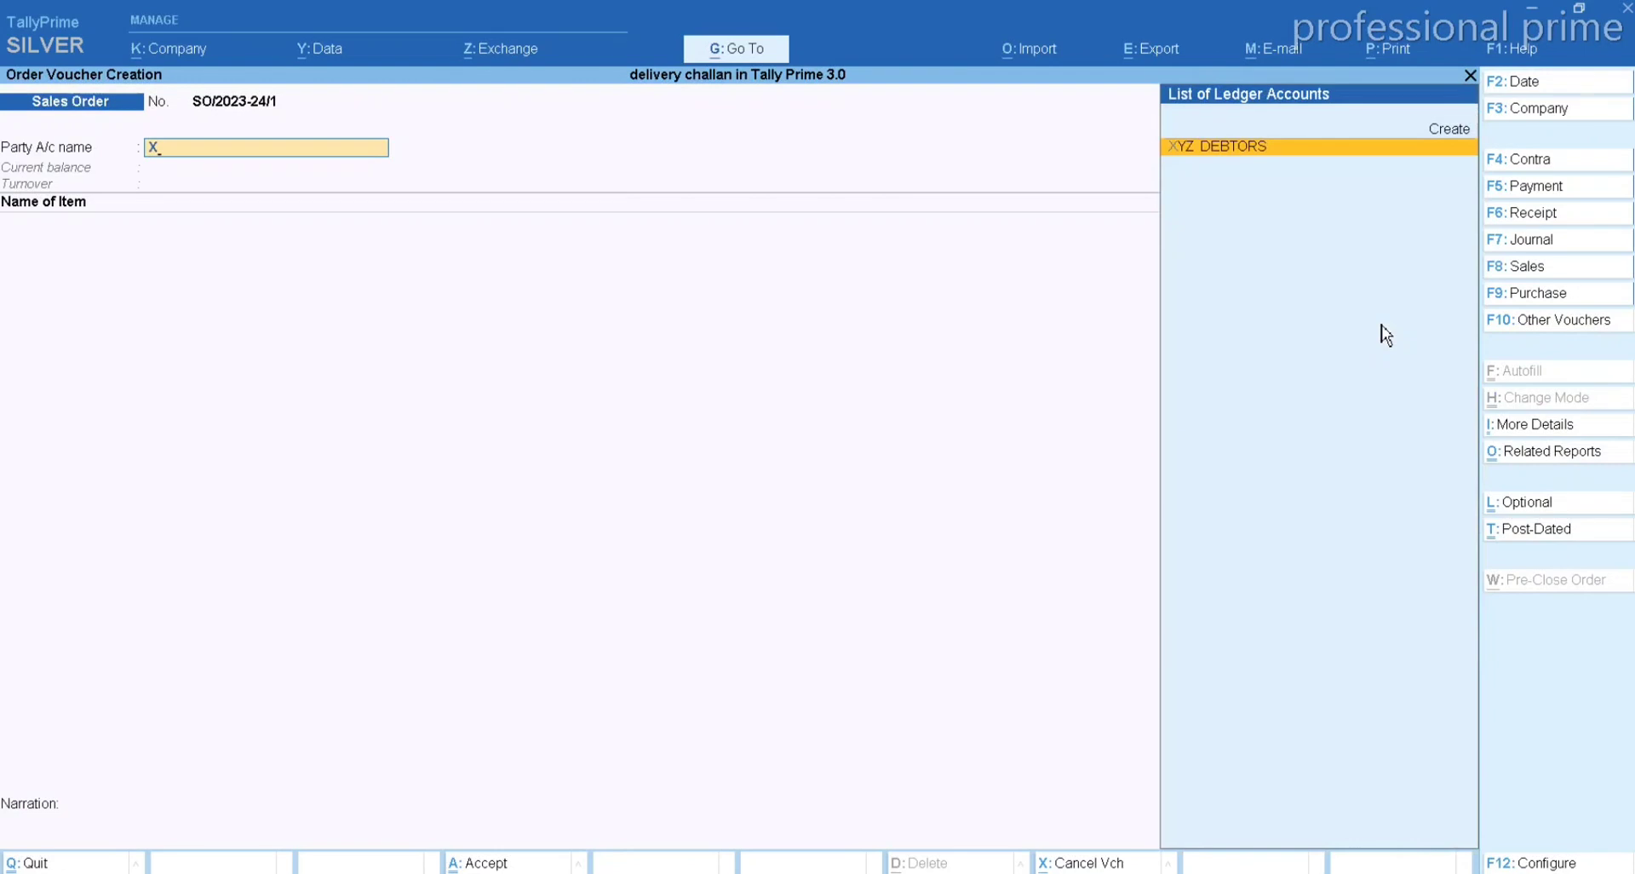
pyautogui.press('Return')
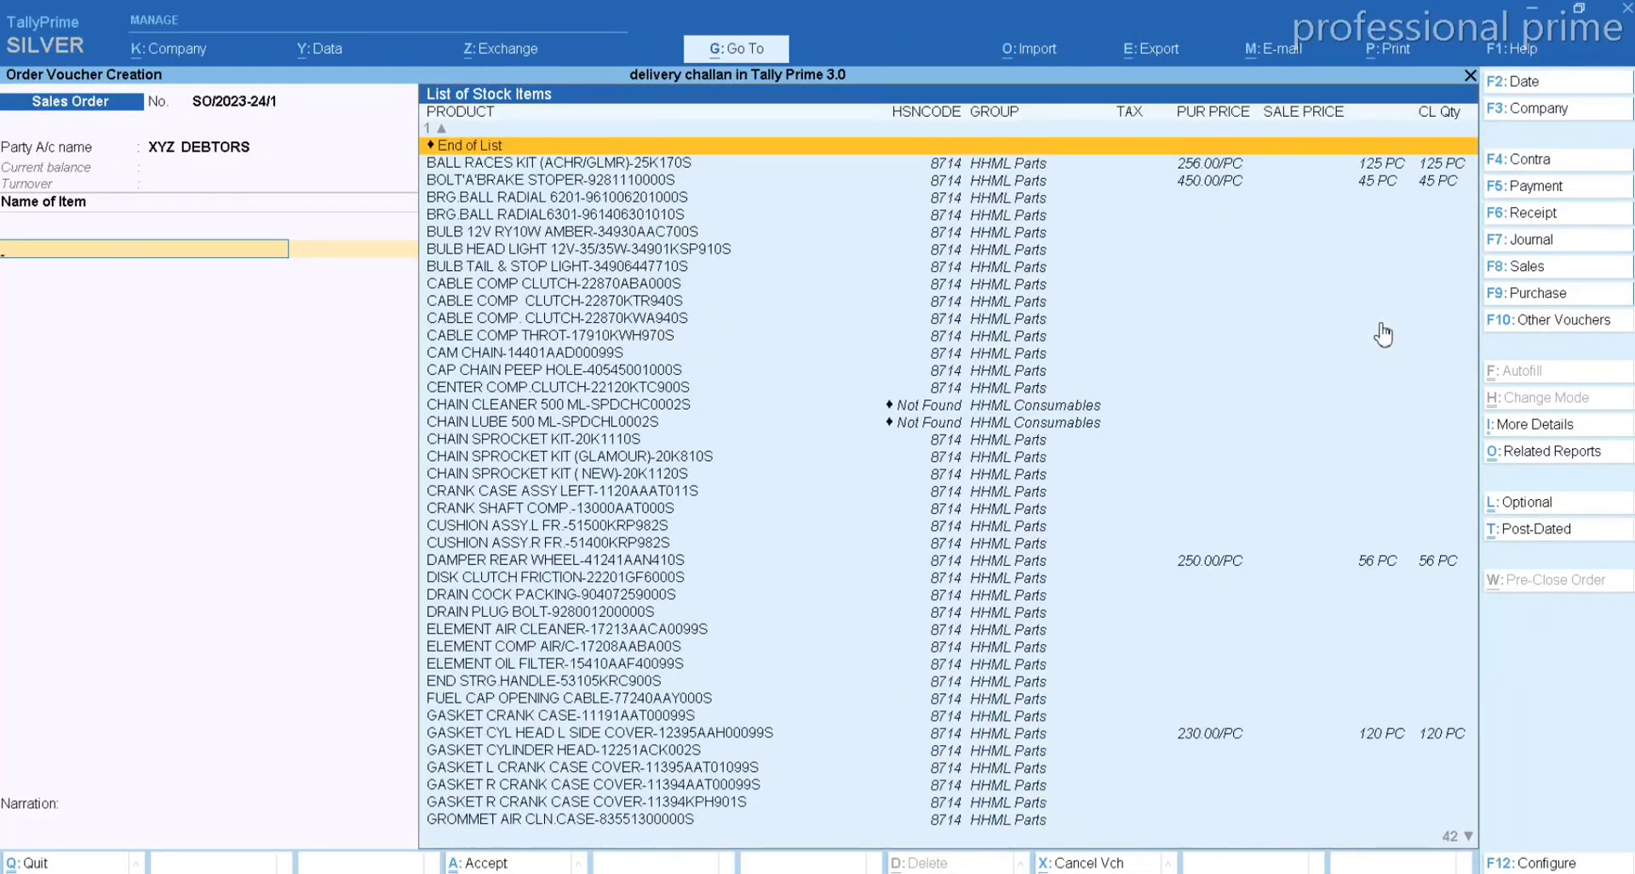
# - Add BALL RACES KIT (ACHR/GLMR)-25K170S as the first item, keeping order number SO/2023-24/1 and due date 5-Apr-23
pyautogui.press('Down')
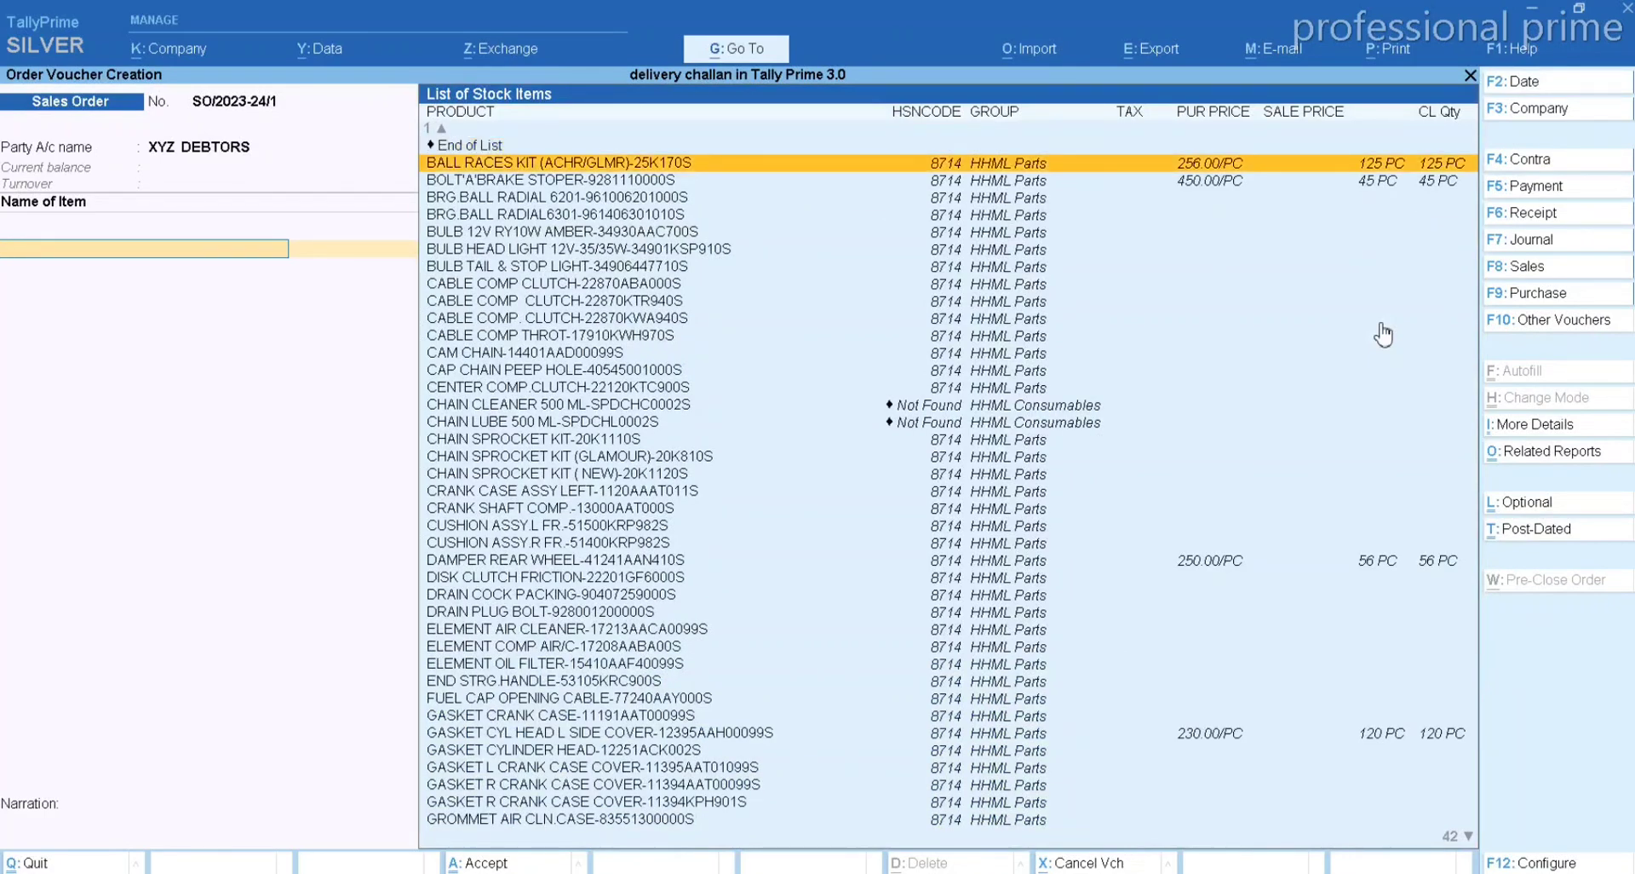
pyautogui.press('Return')
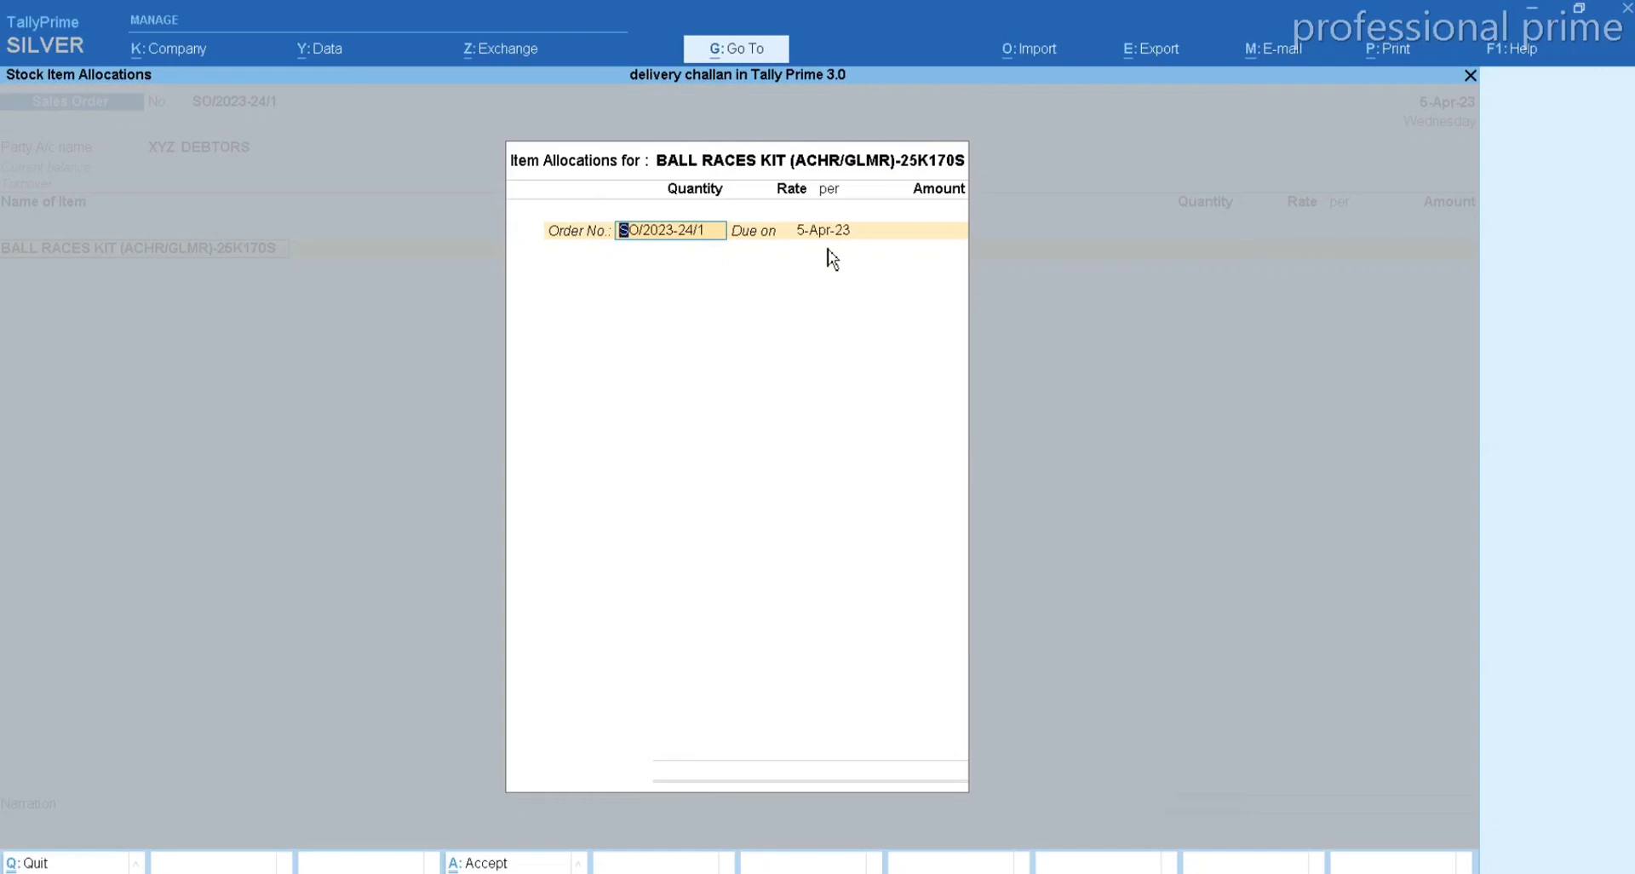
pyautogui.press('Return')
pyautogui.press('Return')
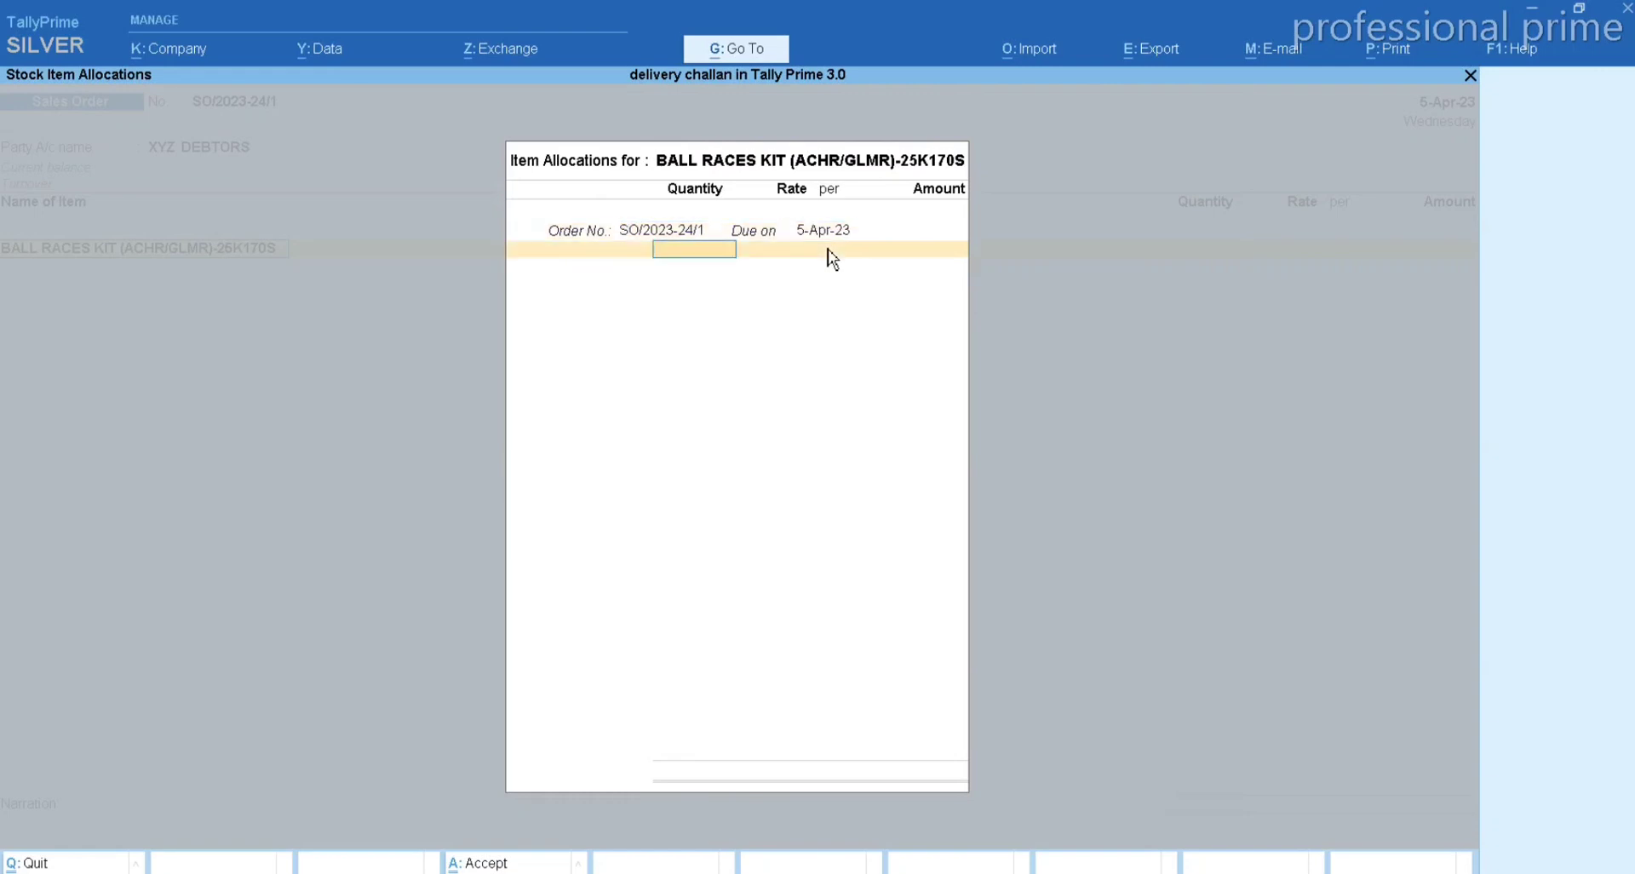
# - Set the ball races kit allocation to 20 PC at a rate of 450 per PC
pyautogui.write('20')
pyautogui.press('Return')
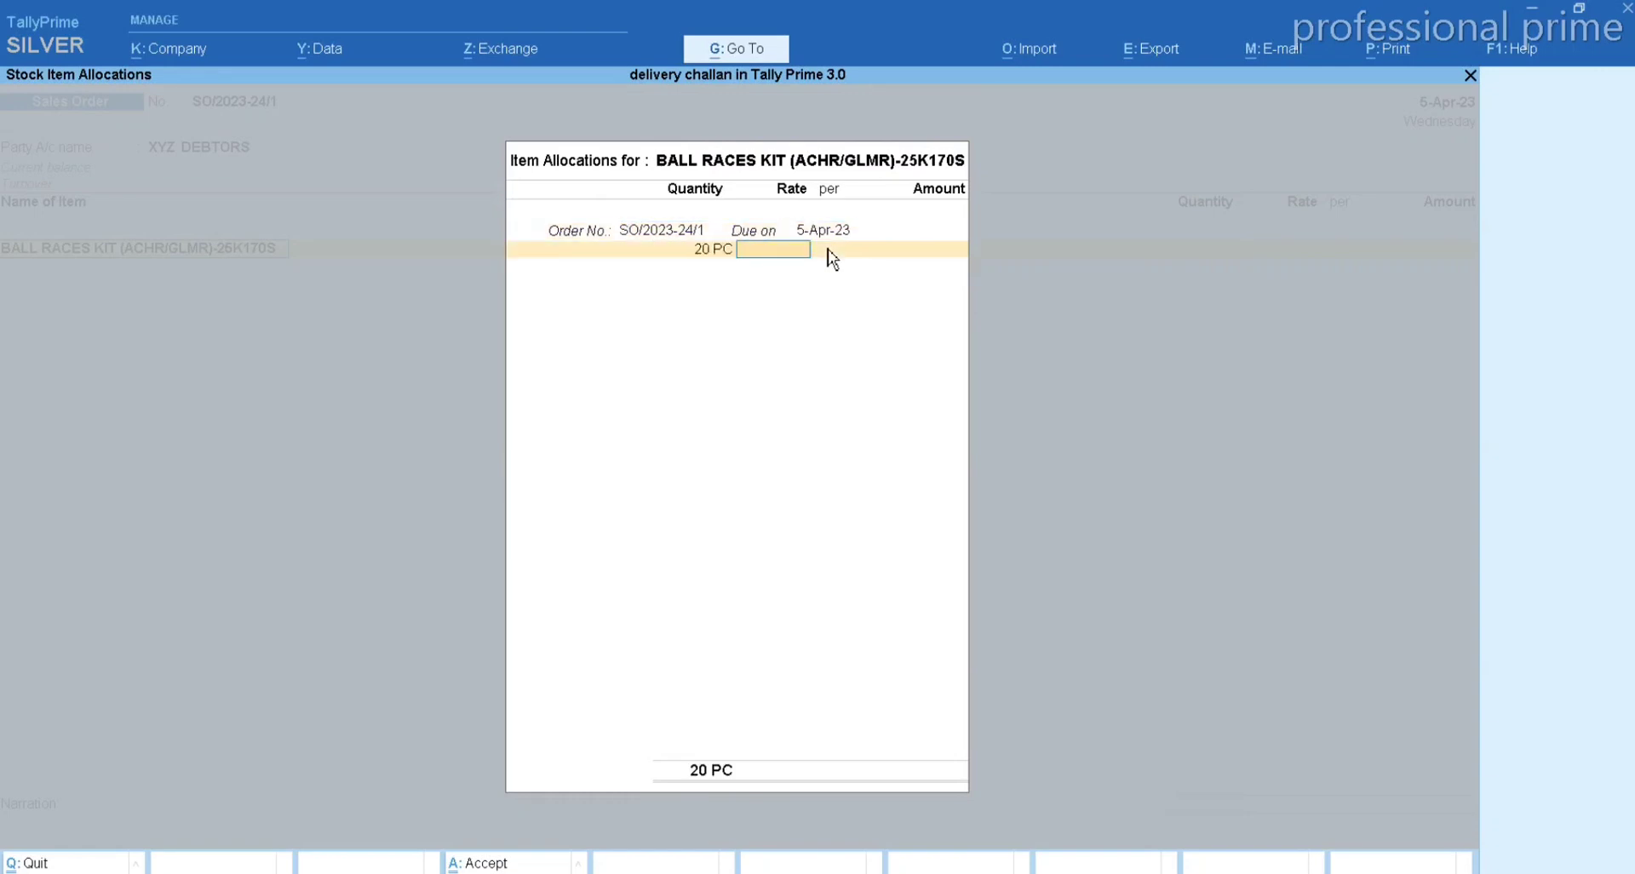
pyautogui.write('450')
pyautogui.press('Return')
pyautogui.press('Return')
pyautogui.press('Return')
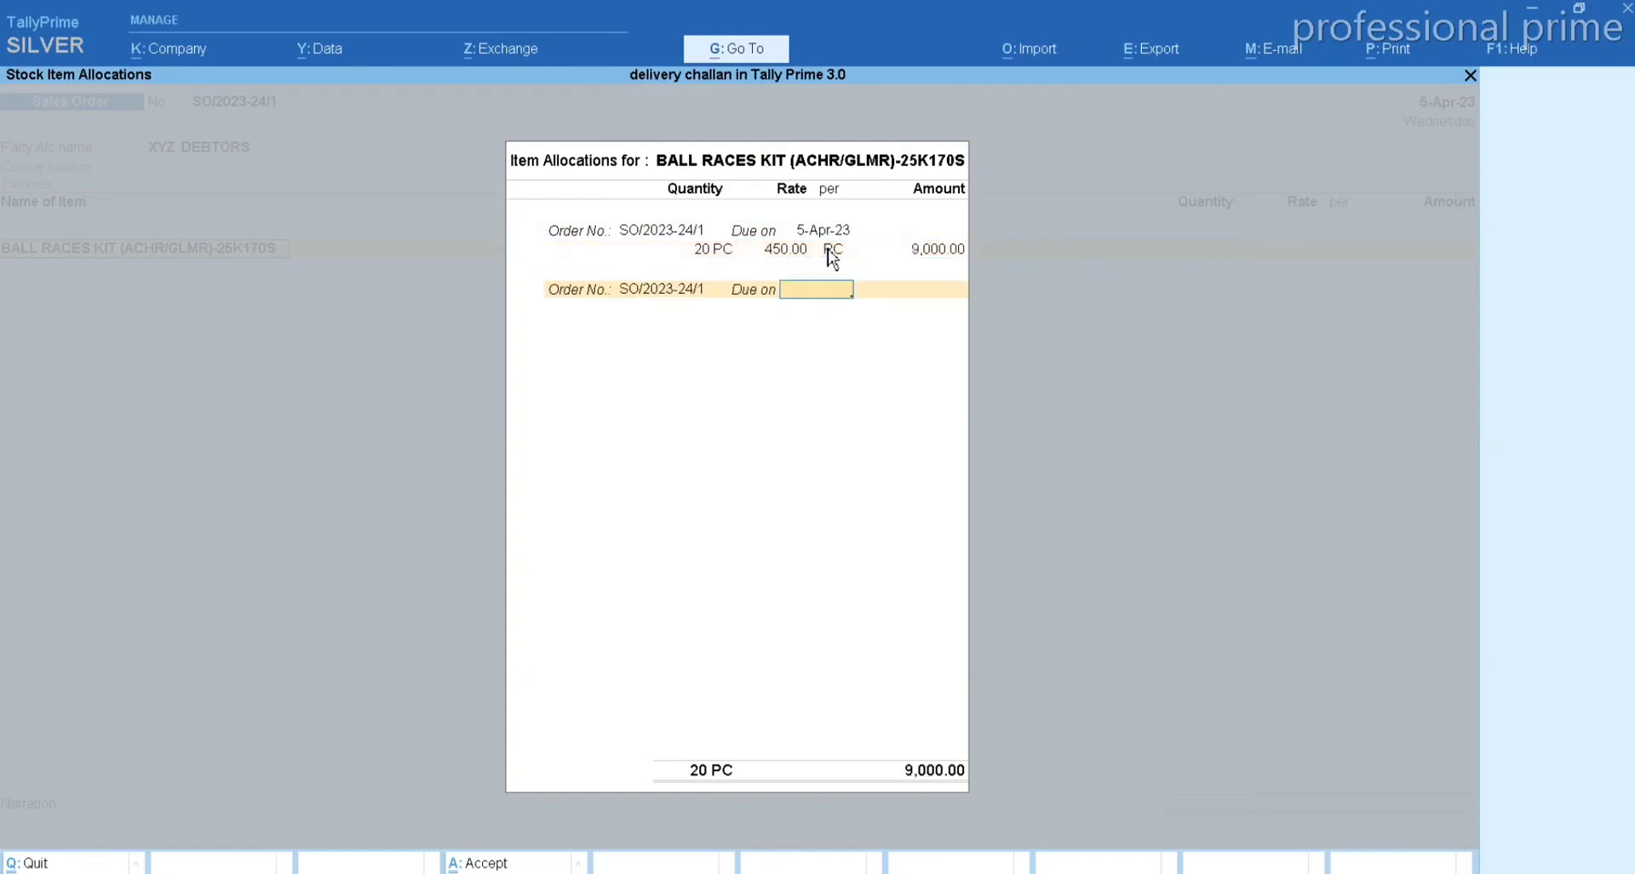
# - Finish the ball races kit allocation and accept LOCAL GOODS SALE as its accounting ledger
pyautogui.press('Return')
pyautogui.press('Return')
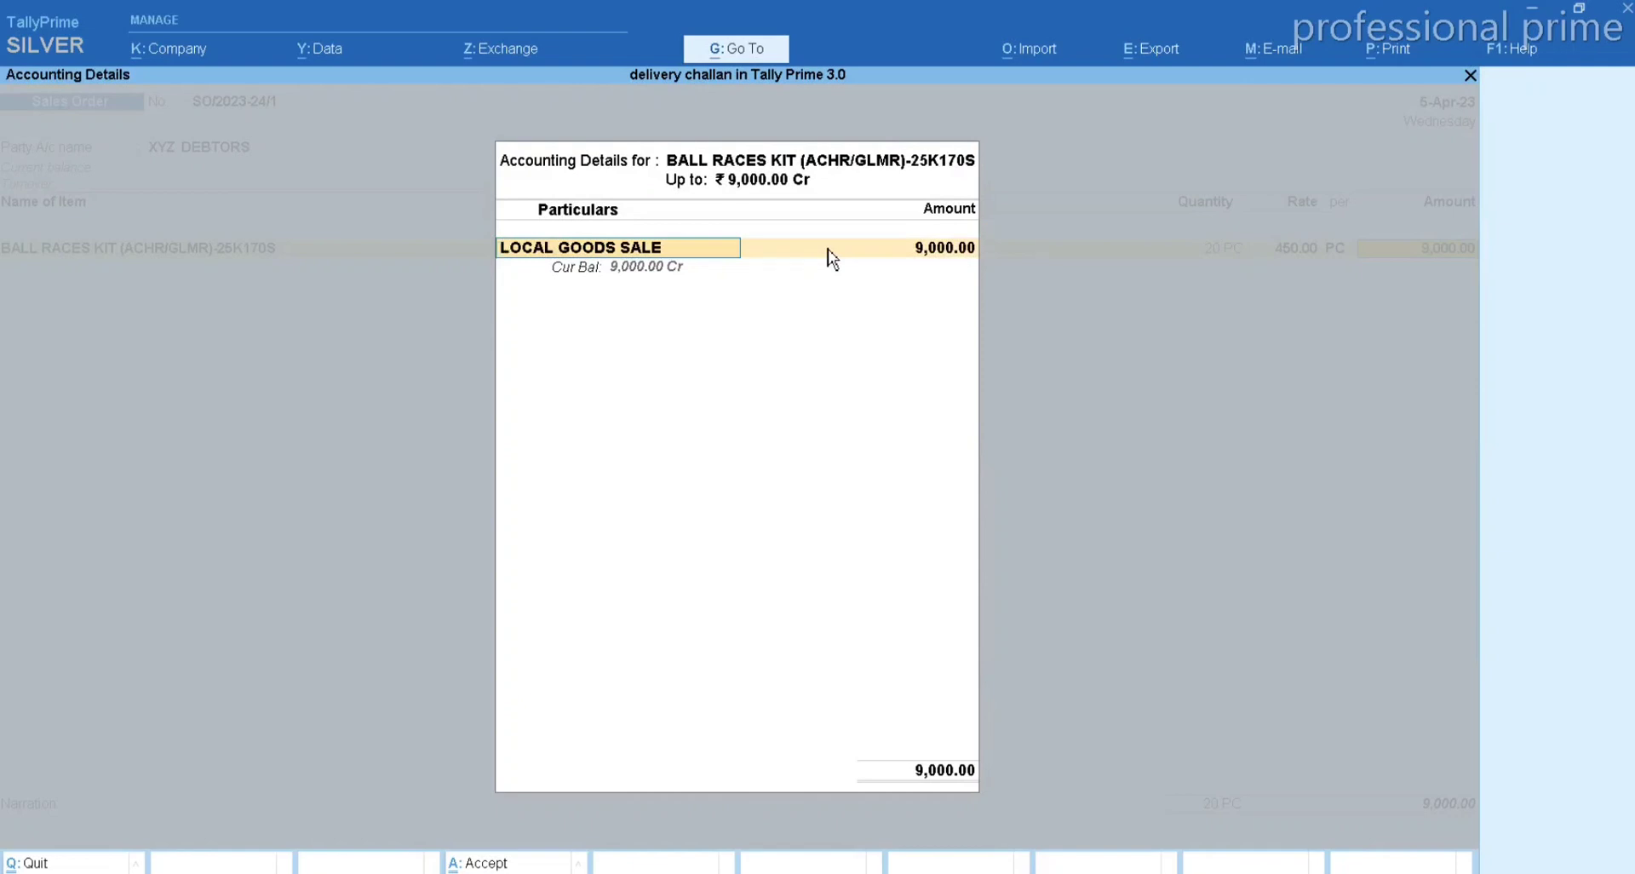
pyautogui.press('Return')
pyautogui.press('Return')
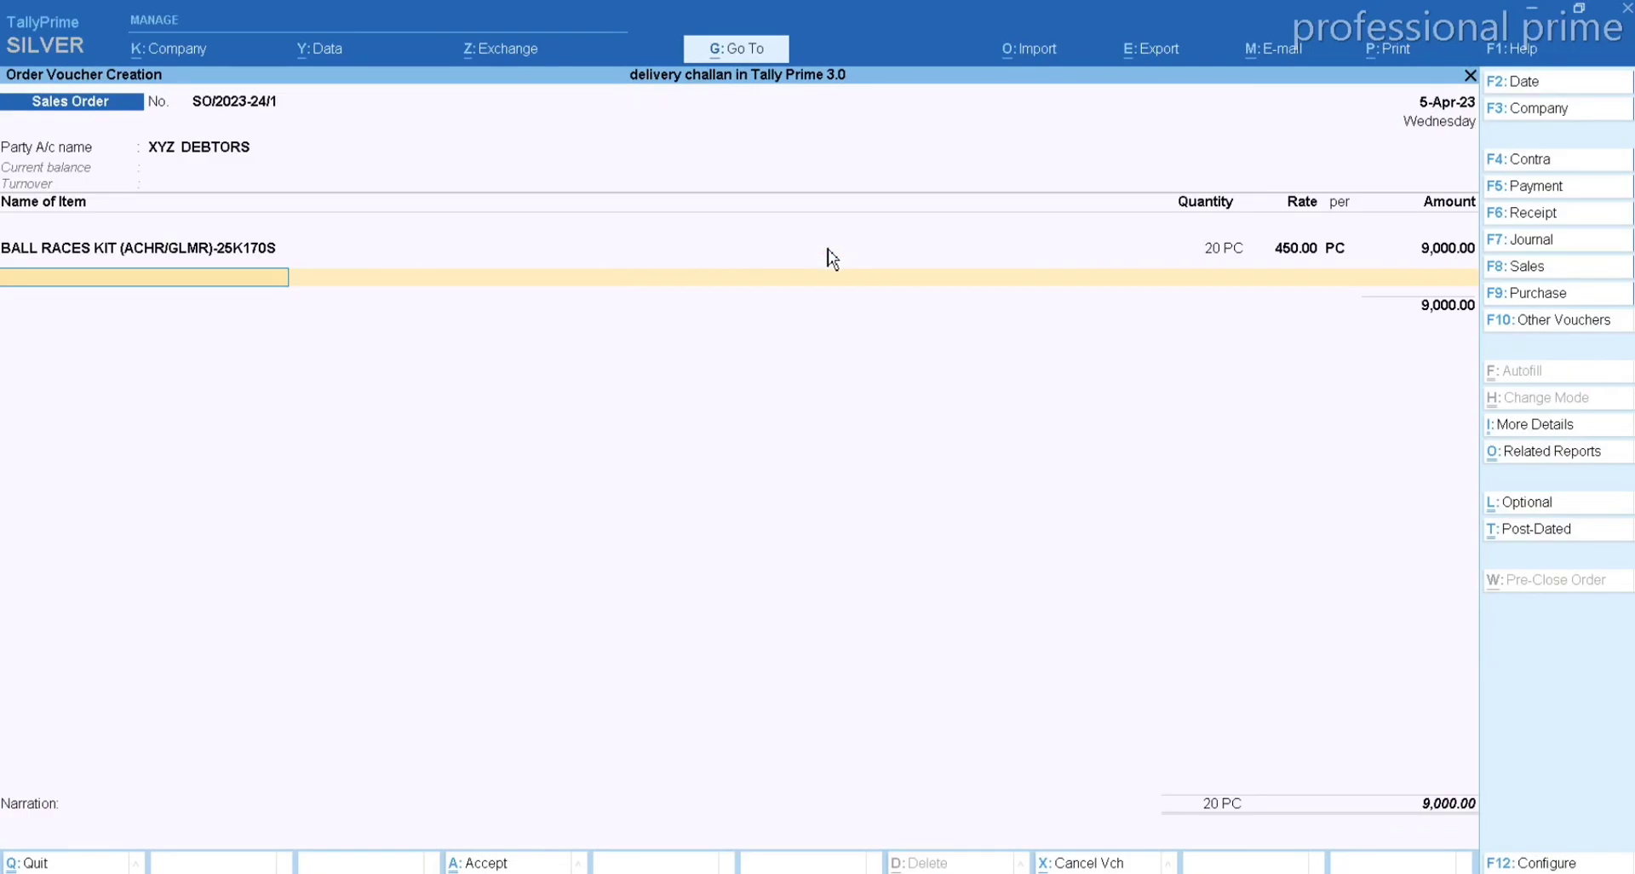
# - Try adding KIT BRAKE SHOE-K06431KTNA701S as the second item with a quantity of 20 PC due on 5-Apr-23
pyautogui.write('S')
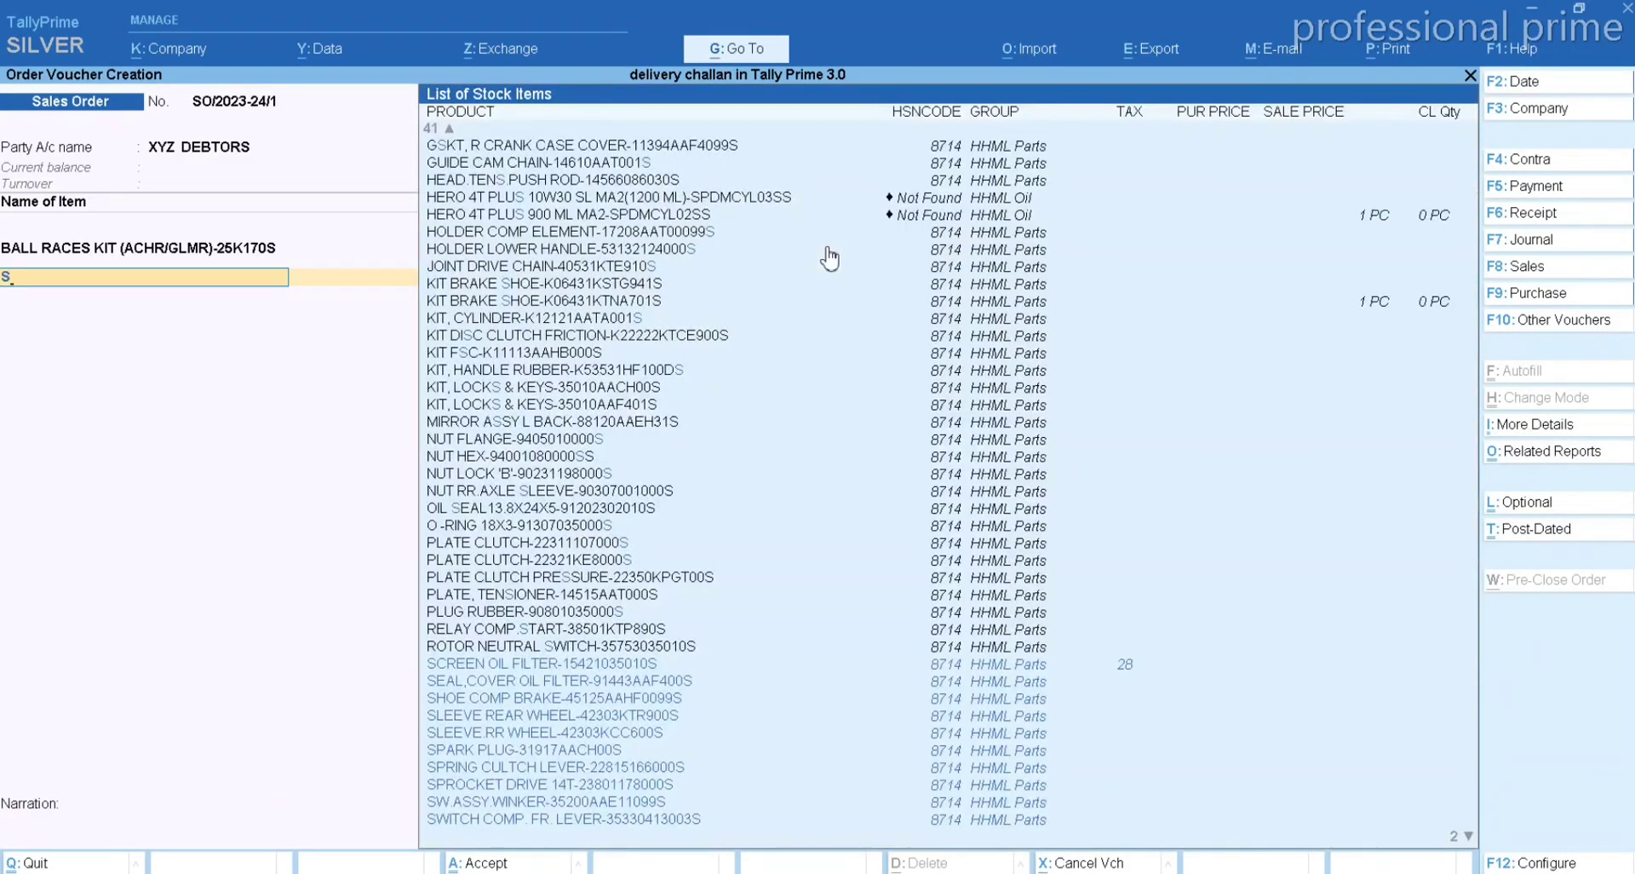
pyautogui.scroll(7, 830, 258)
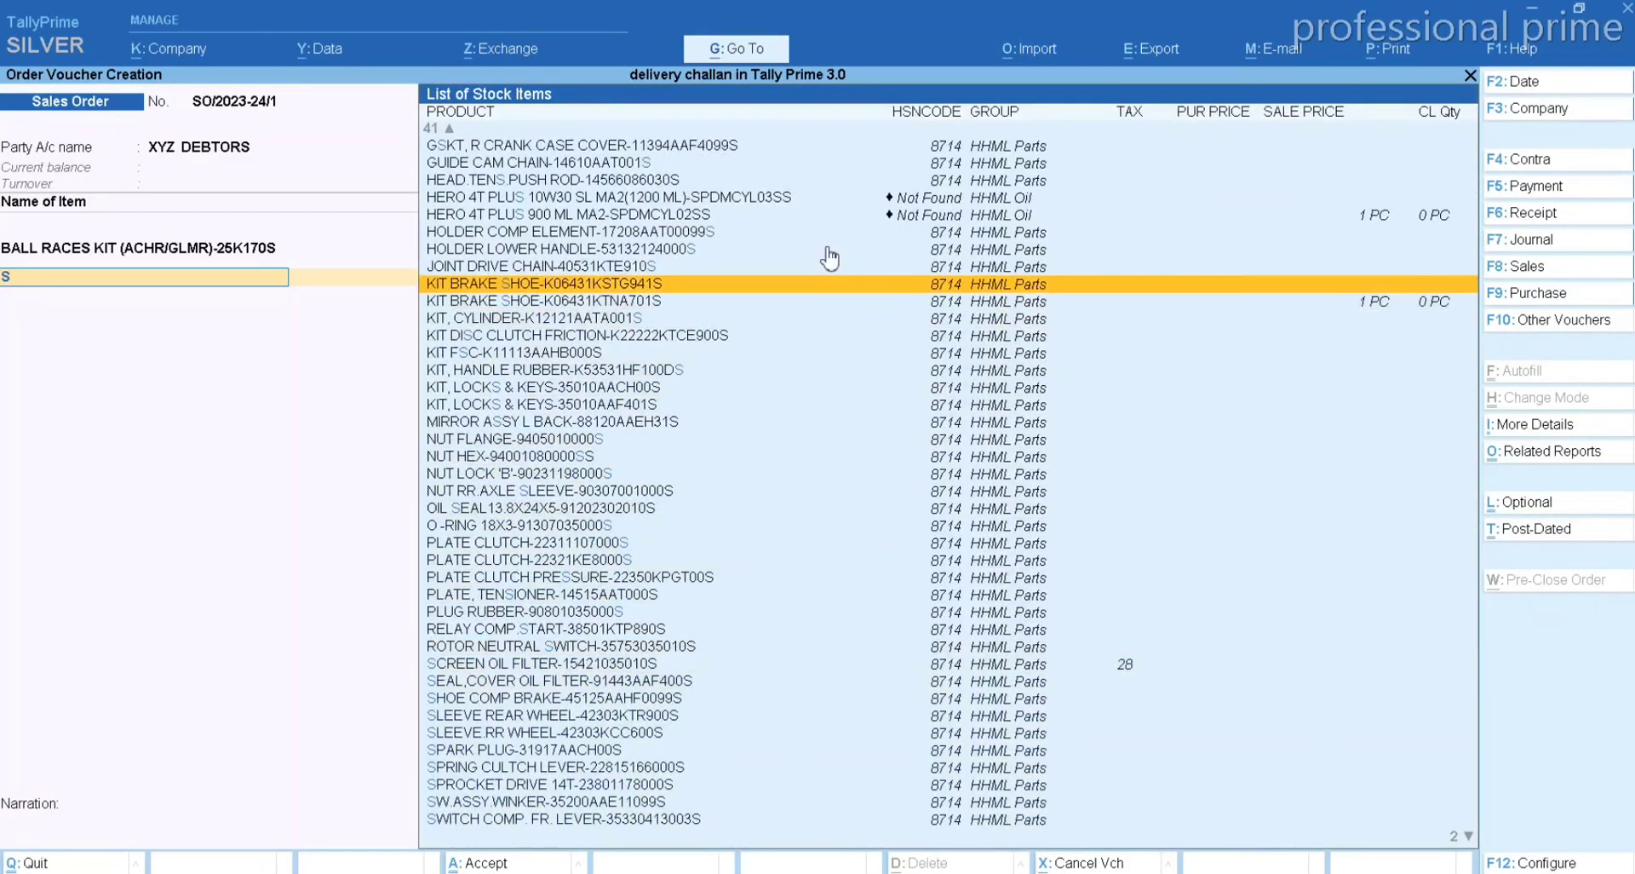
pyautogui.press('Down')
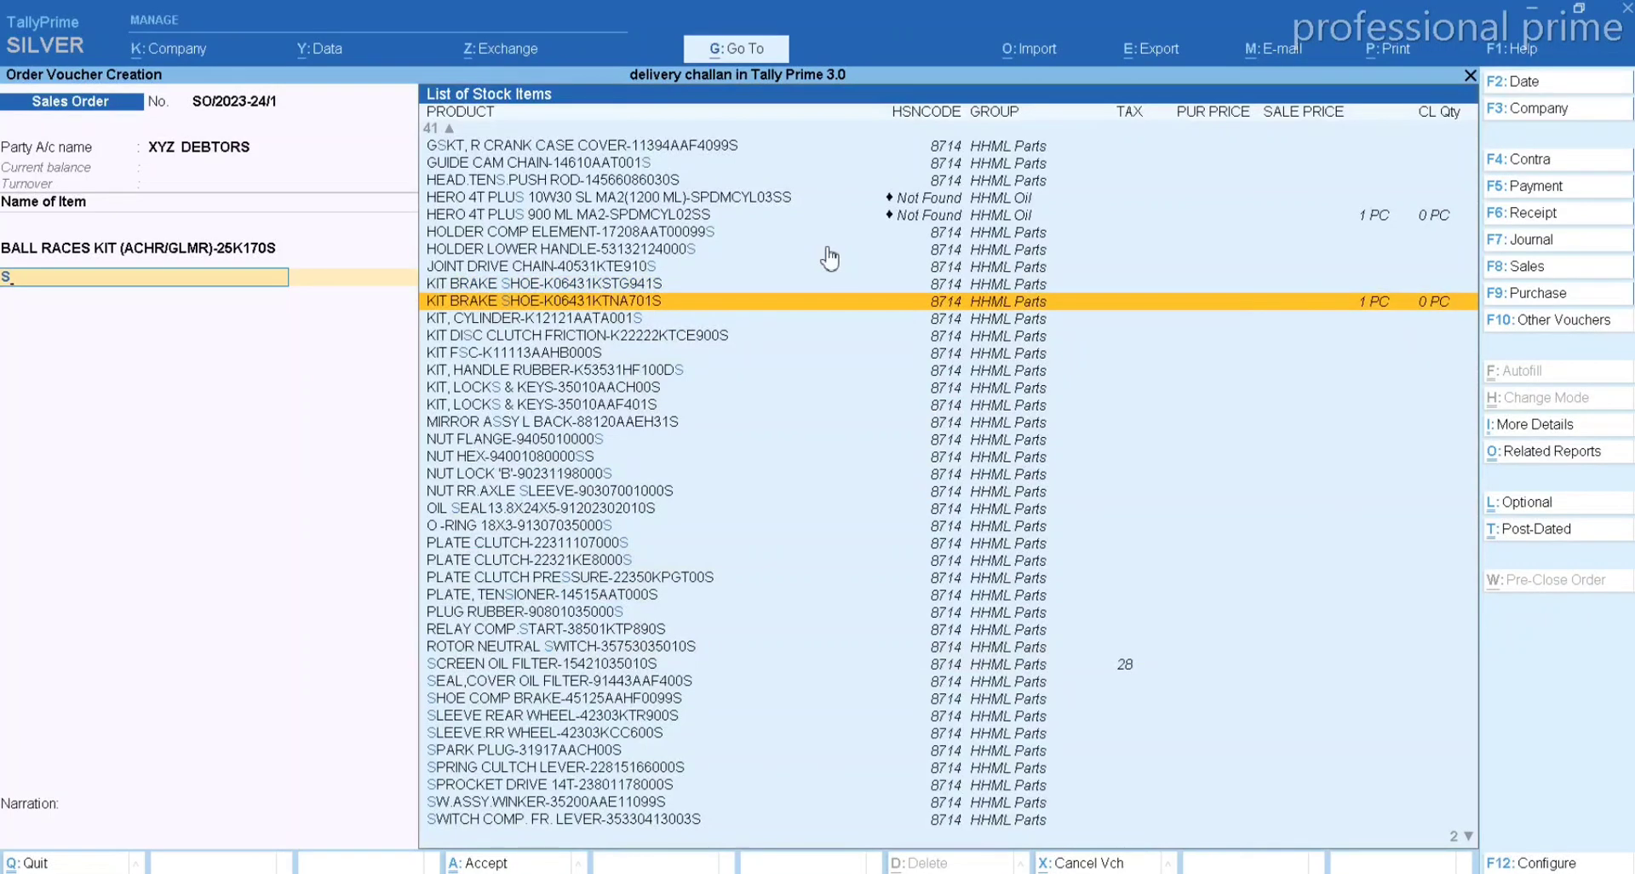
pyautogui.press('Return')
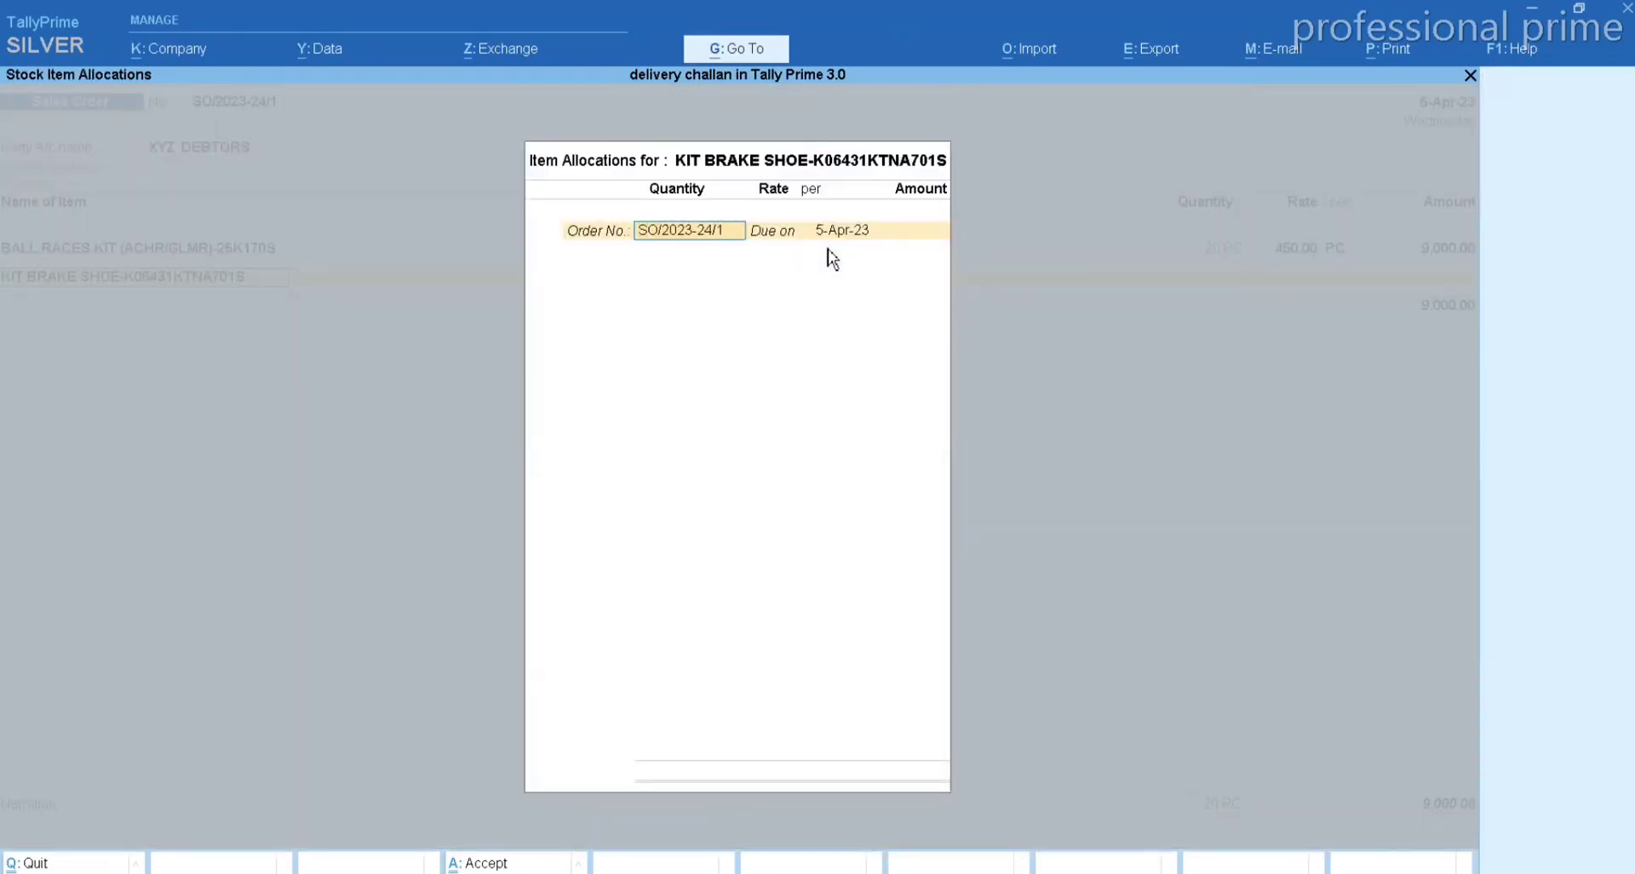
pyautogui.press('Return')
pyautogui.press('Return')
pyautogui.write('20')
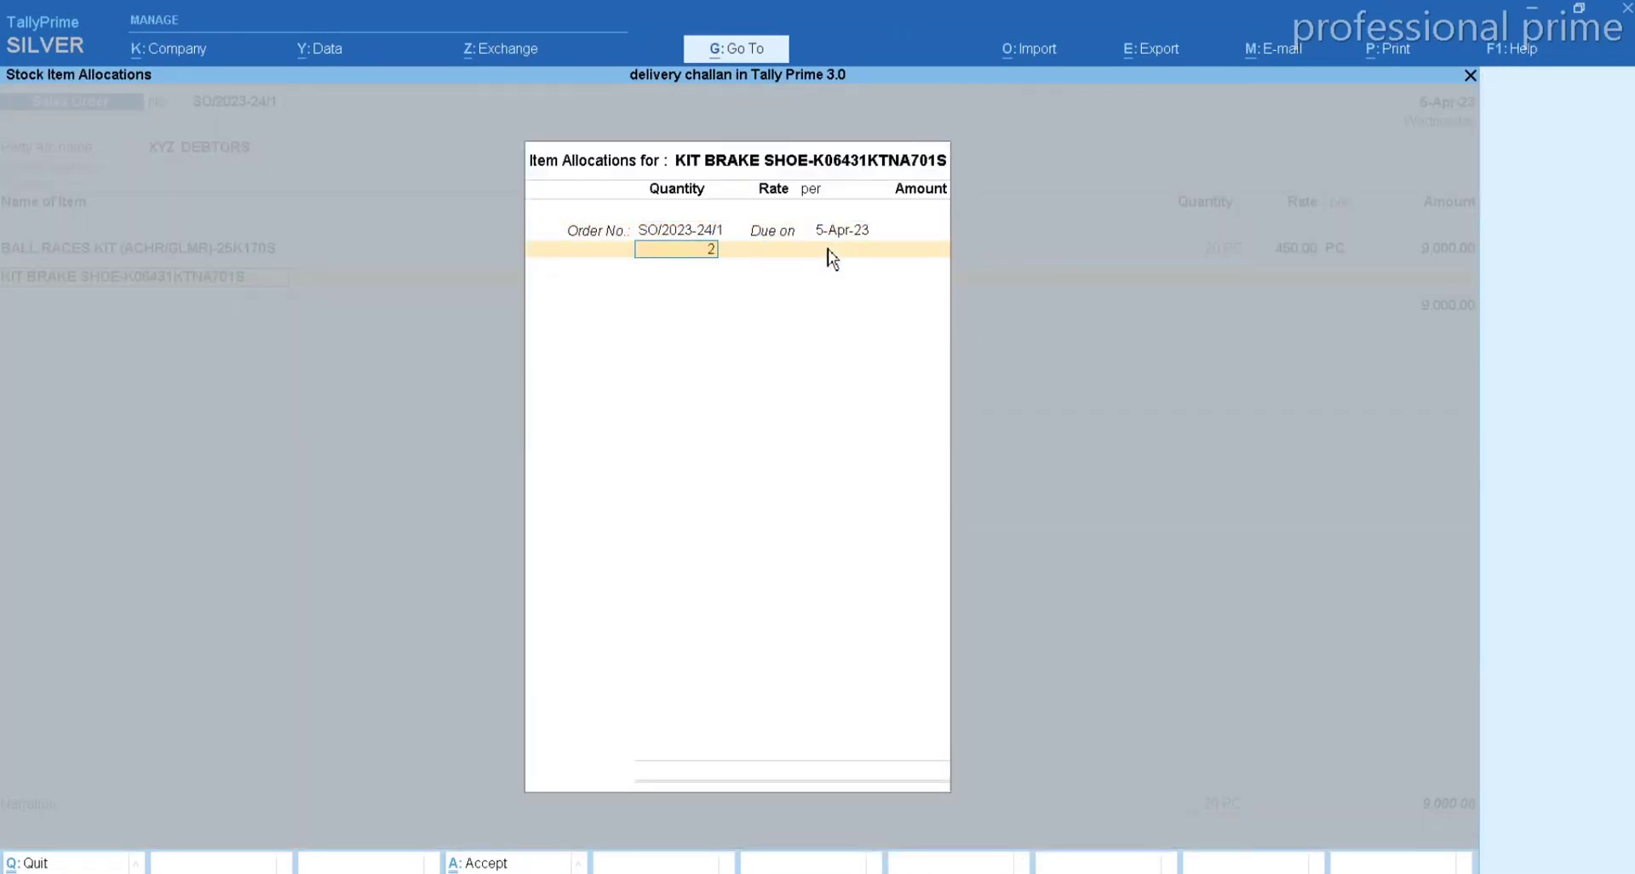
pyautogui.press('Return')
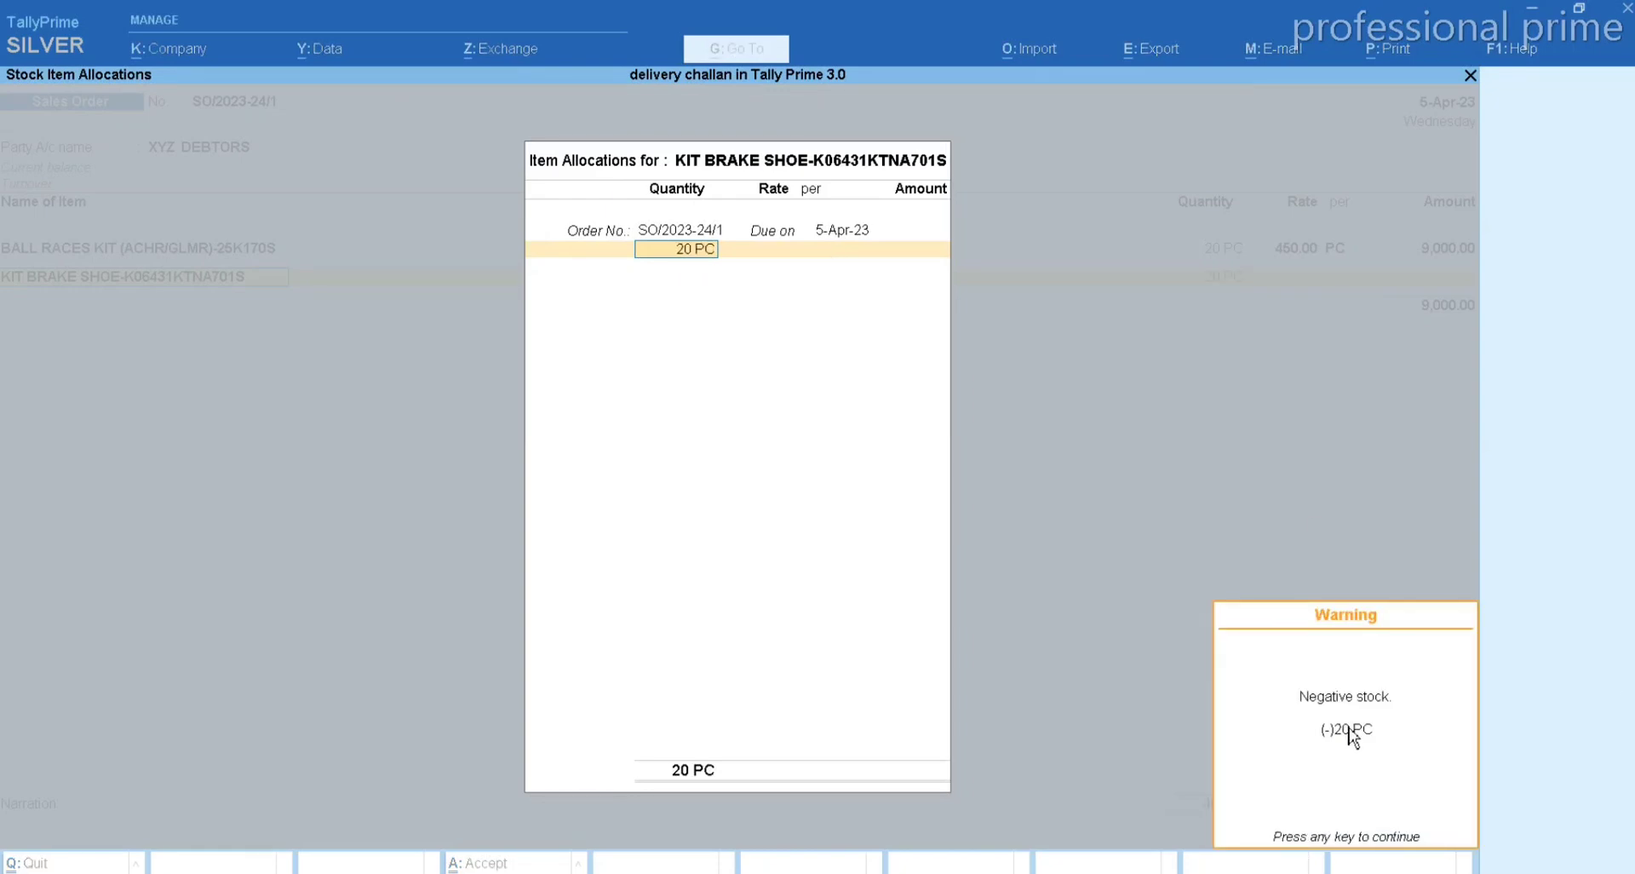
pyautogui.press('Return')
# - Set the brake shoe kit's rate to 10 and quantity to 10 PC, and return to its item name
pyautogui.write('10')
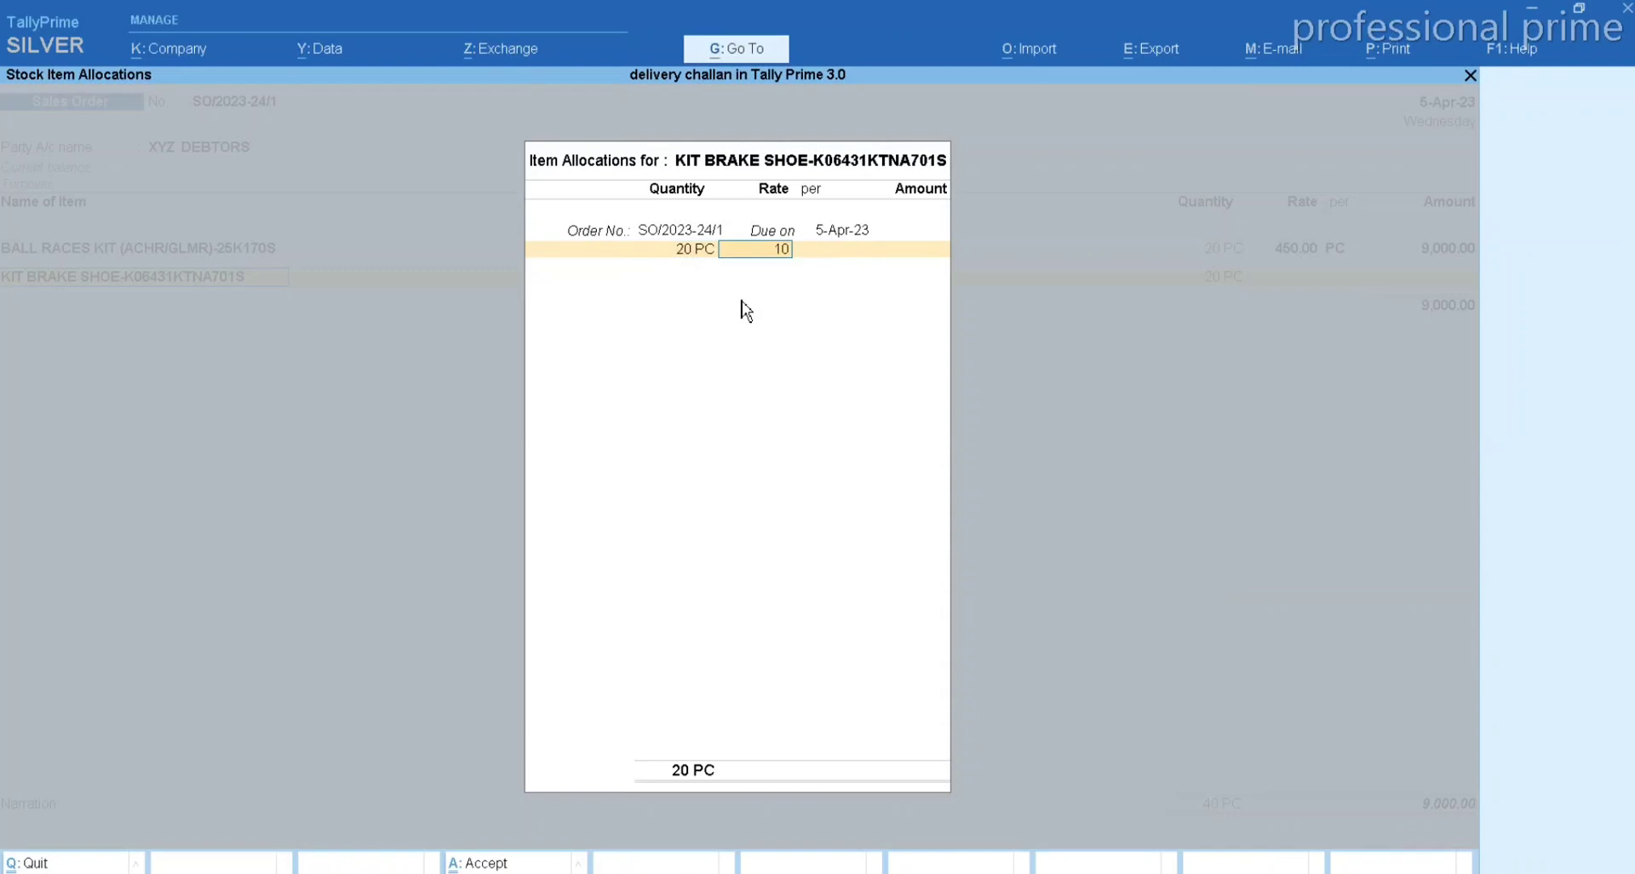
pyautogui.press('Return')
pyautogui.press('BackSpace')
pyautogui.press('BackSpace')
pyautogui.write('1')
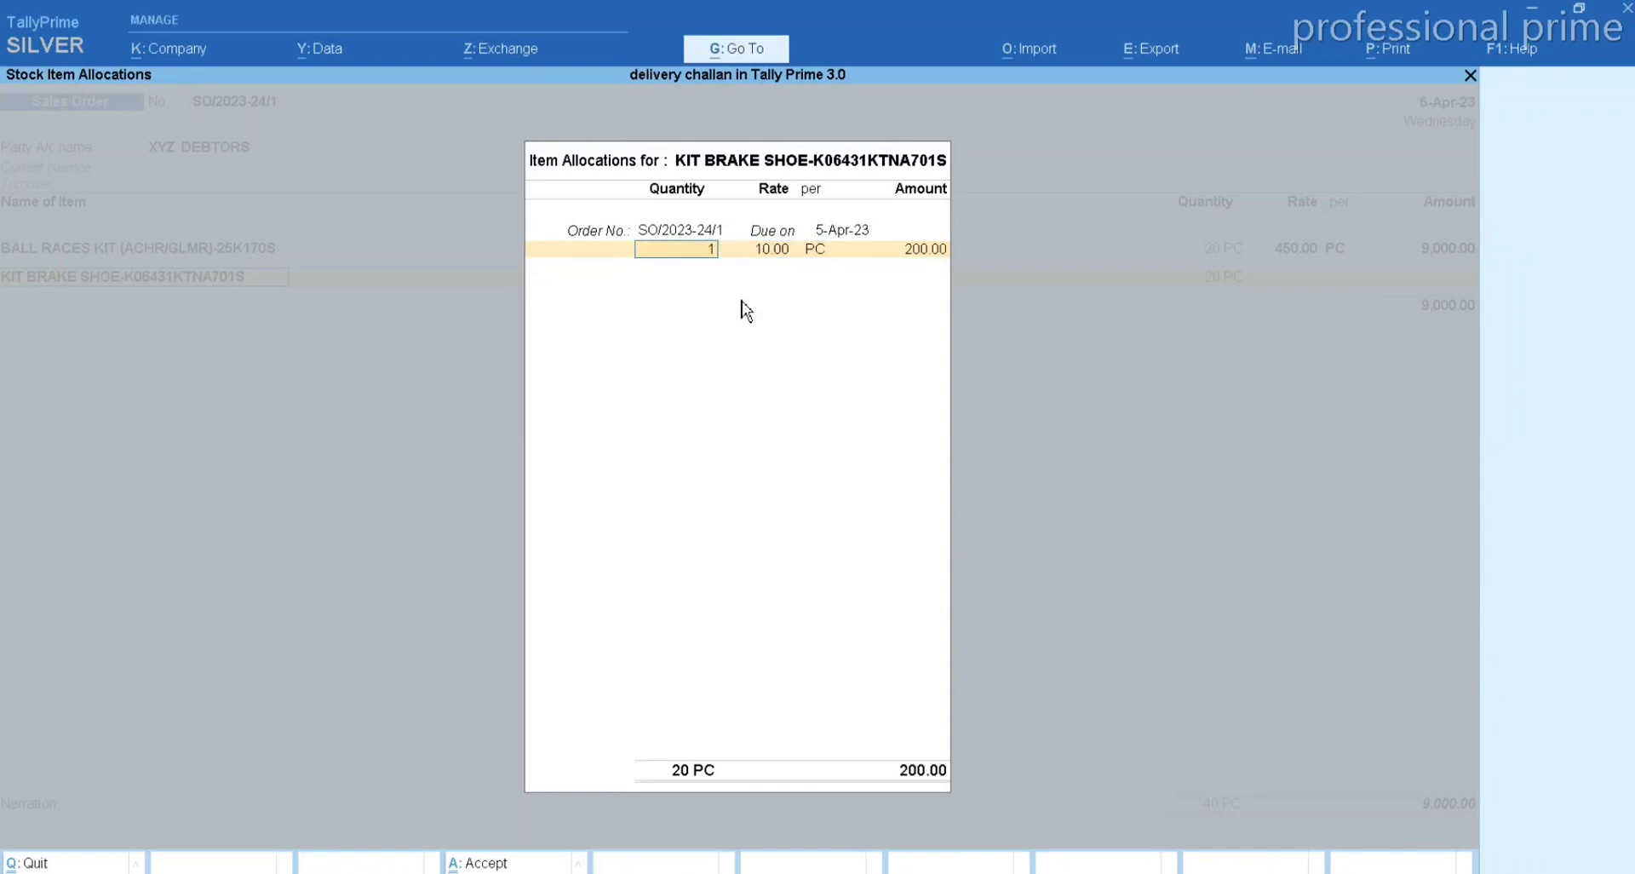
pyautogui.write('0')
pyautogui.press('Return')
pyautogui.press('Return')
pyautogui.press('BackSpace')
pyautogui.press('BackSpace')
pyautogui.press('BackSpace')
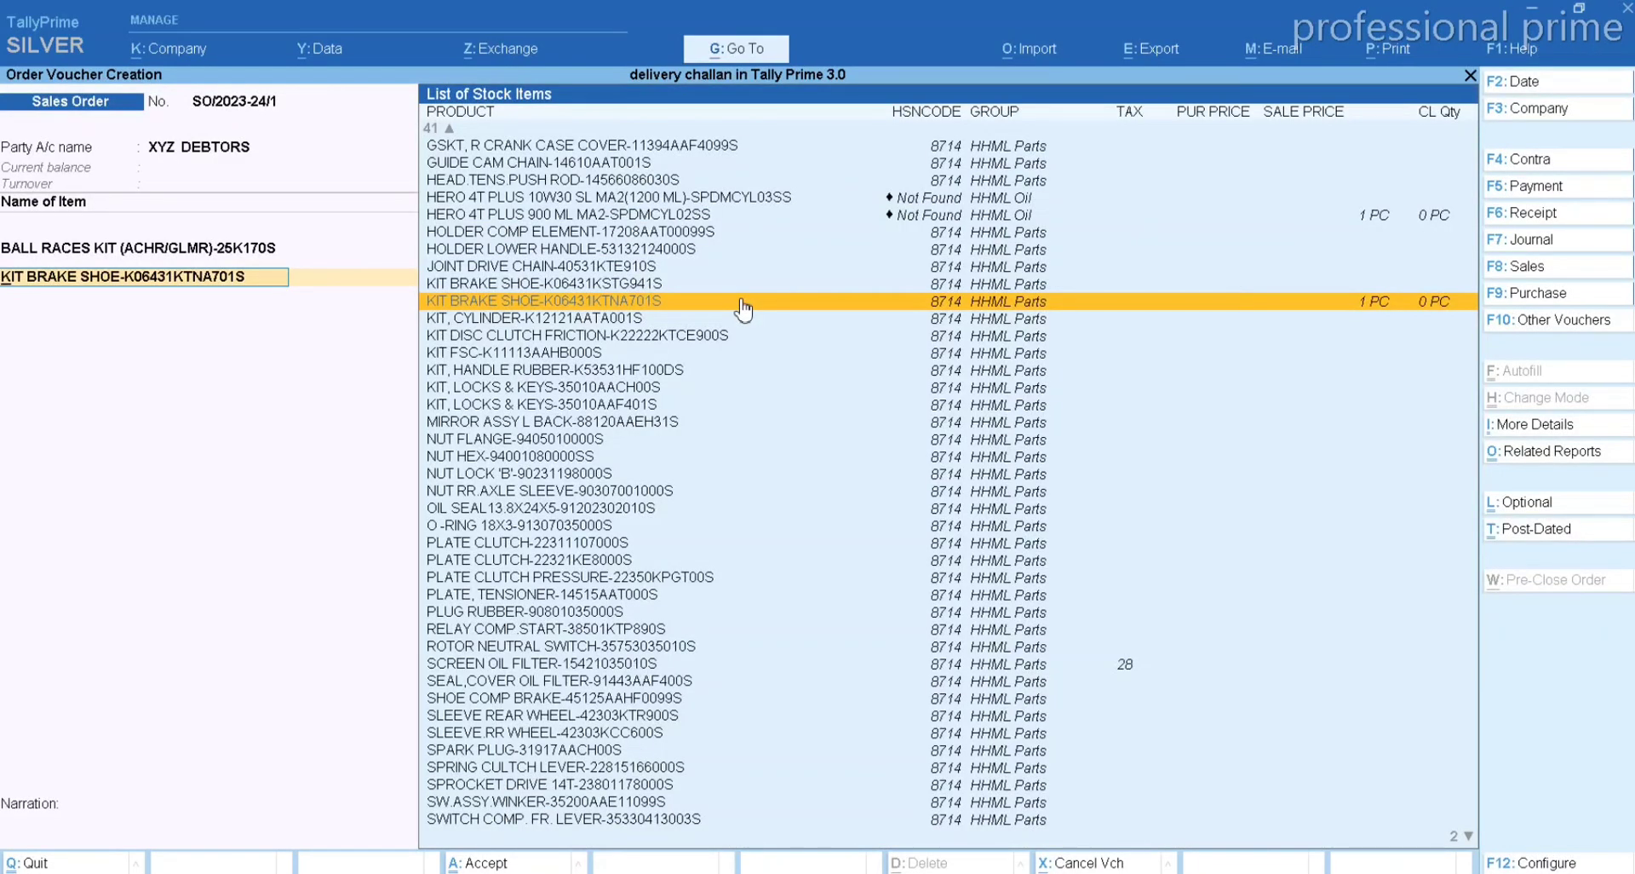
# - Replace the second item with GASKET CYL HEAD L SIDE COVER-12395AAH00099S, keeping its order number and due date
pyautogui.scroll(19, 745, 308)
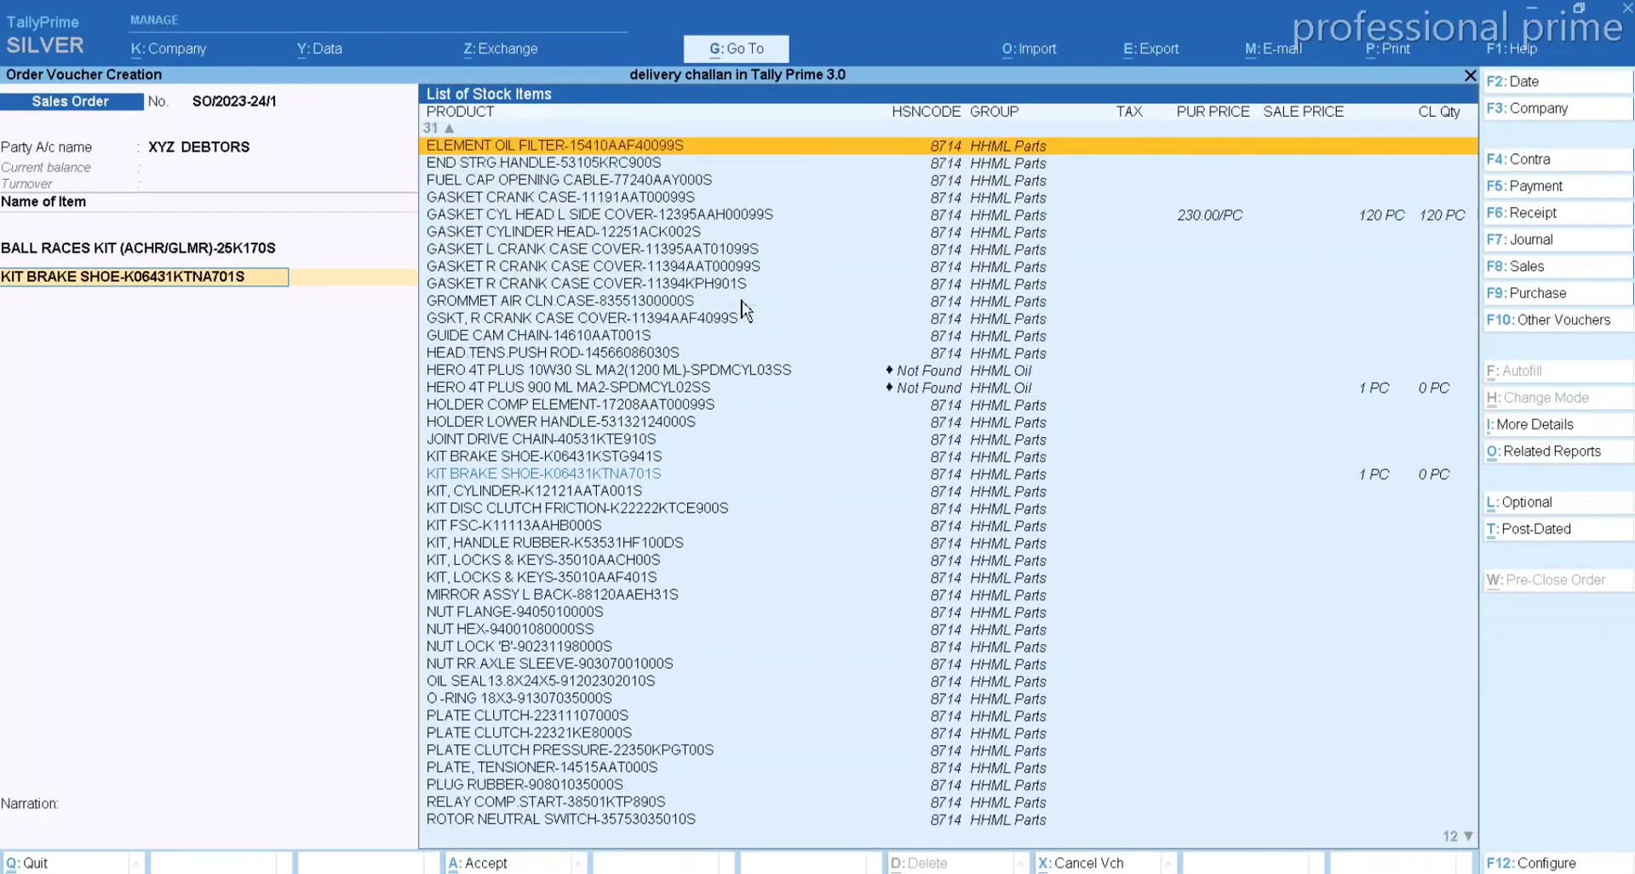
pyautogui.scroll(-13, 744, 308)
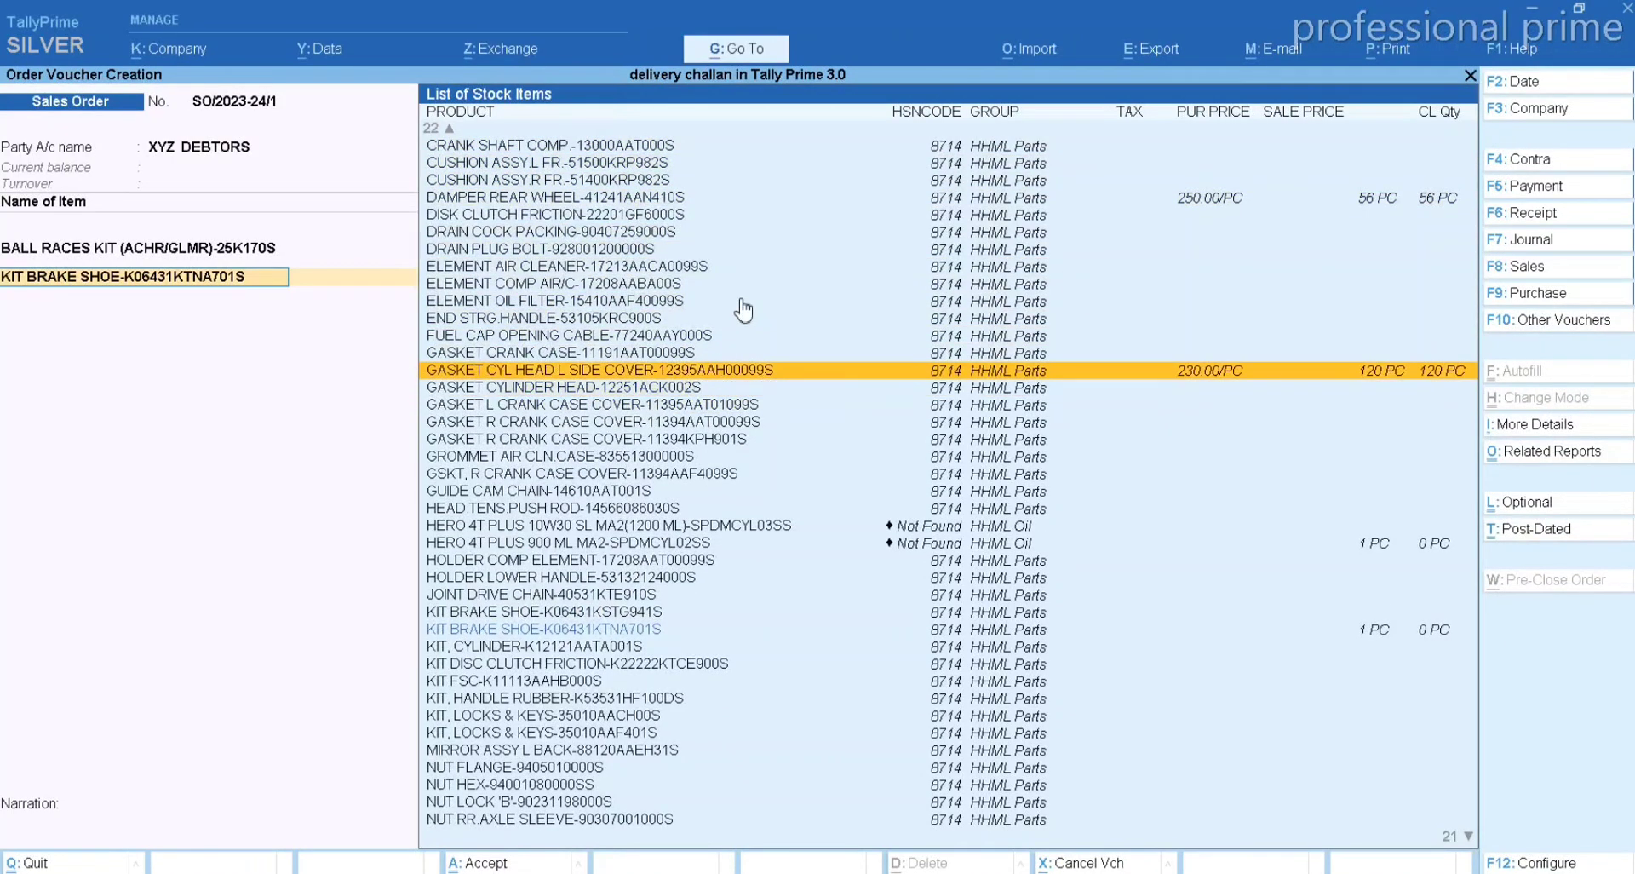
pyautogui.press('Return')
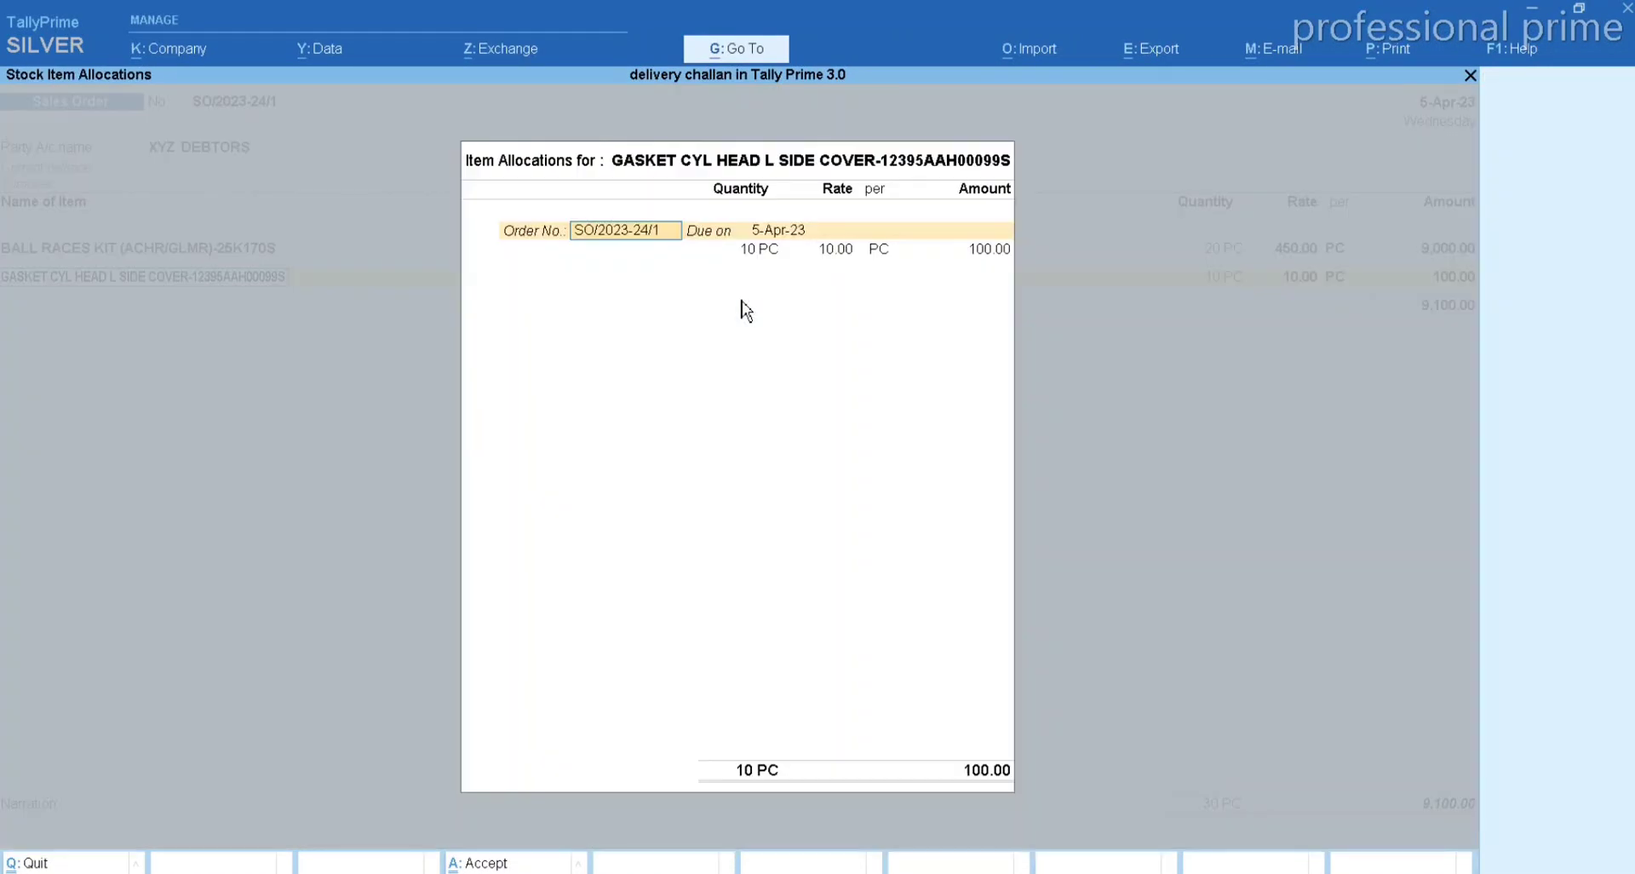
pyautogui.press('Return')
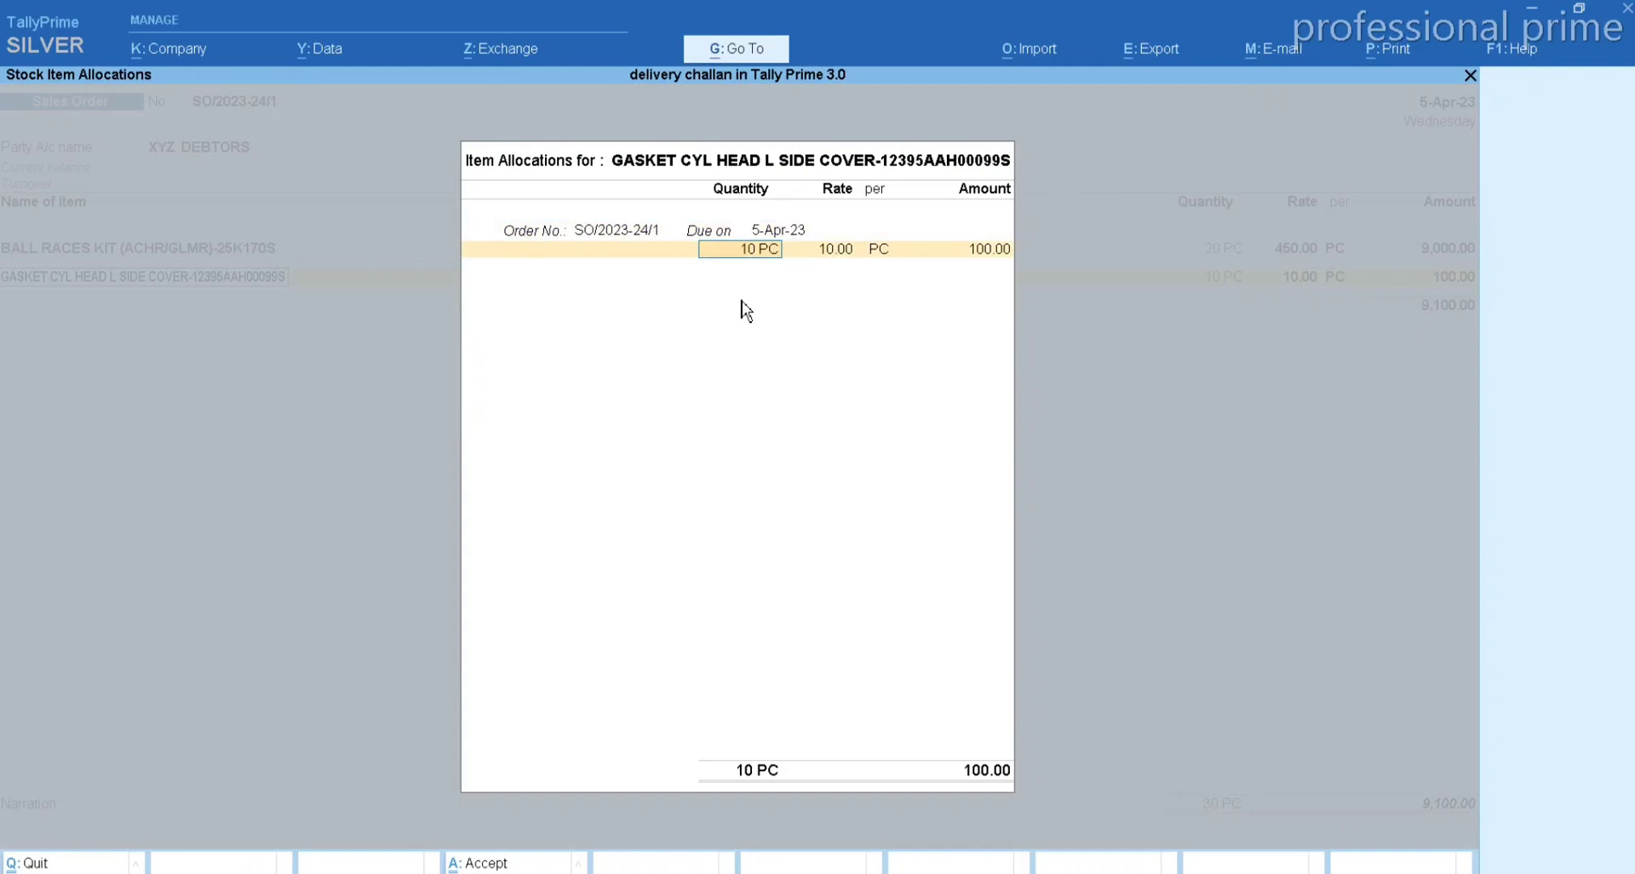
# - Set the gasket allocation to 20 PC at a rate of 420 per PC and finish the allocation
pyautogui.write('20')
pyautogui.press('Return')
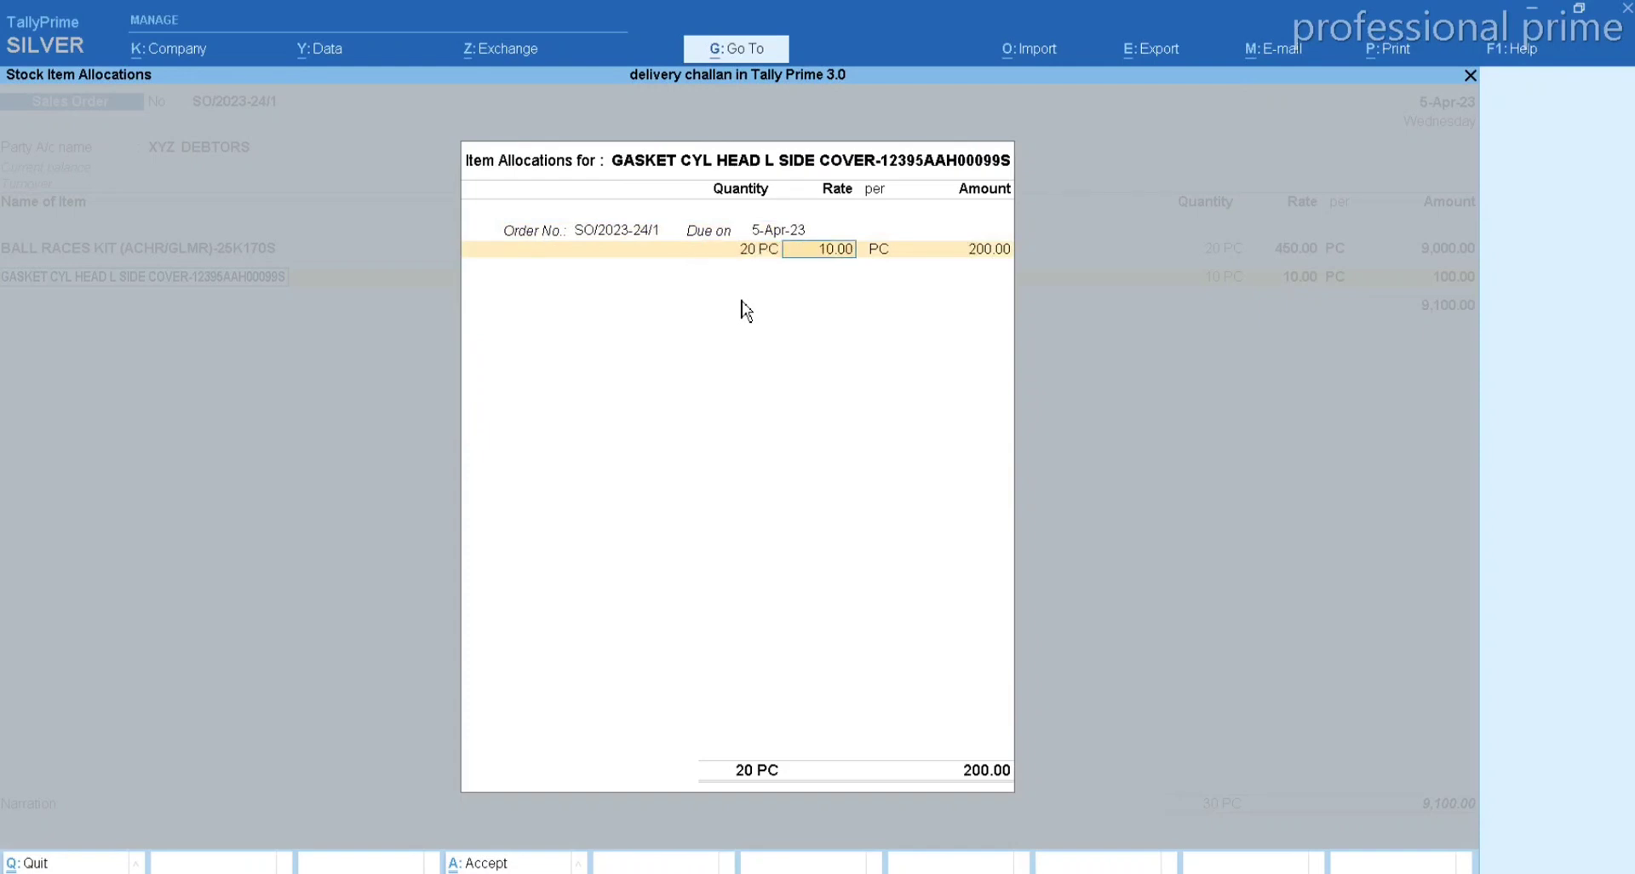
pyautogui.write('420')
pyautogui.press('Return')
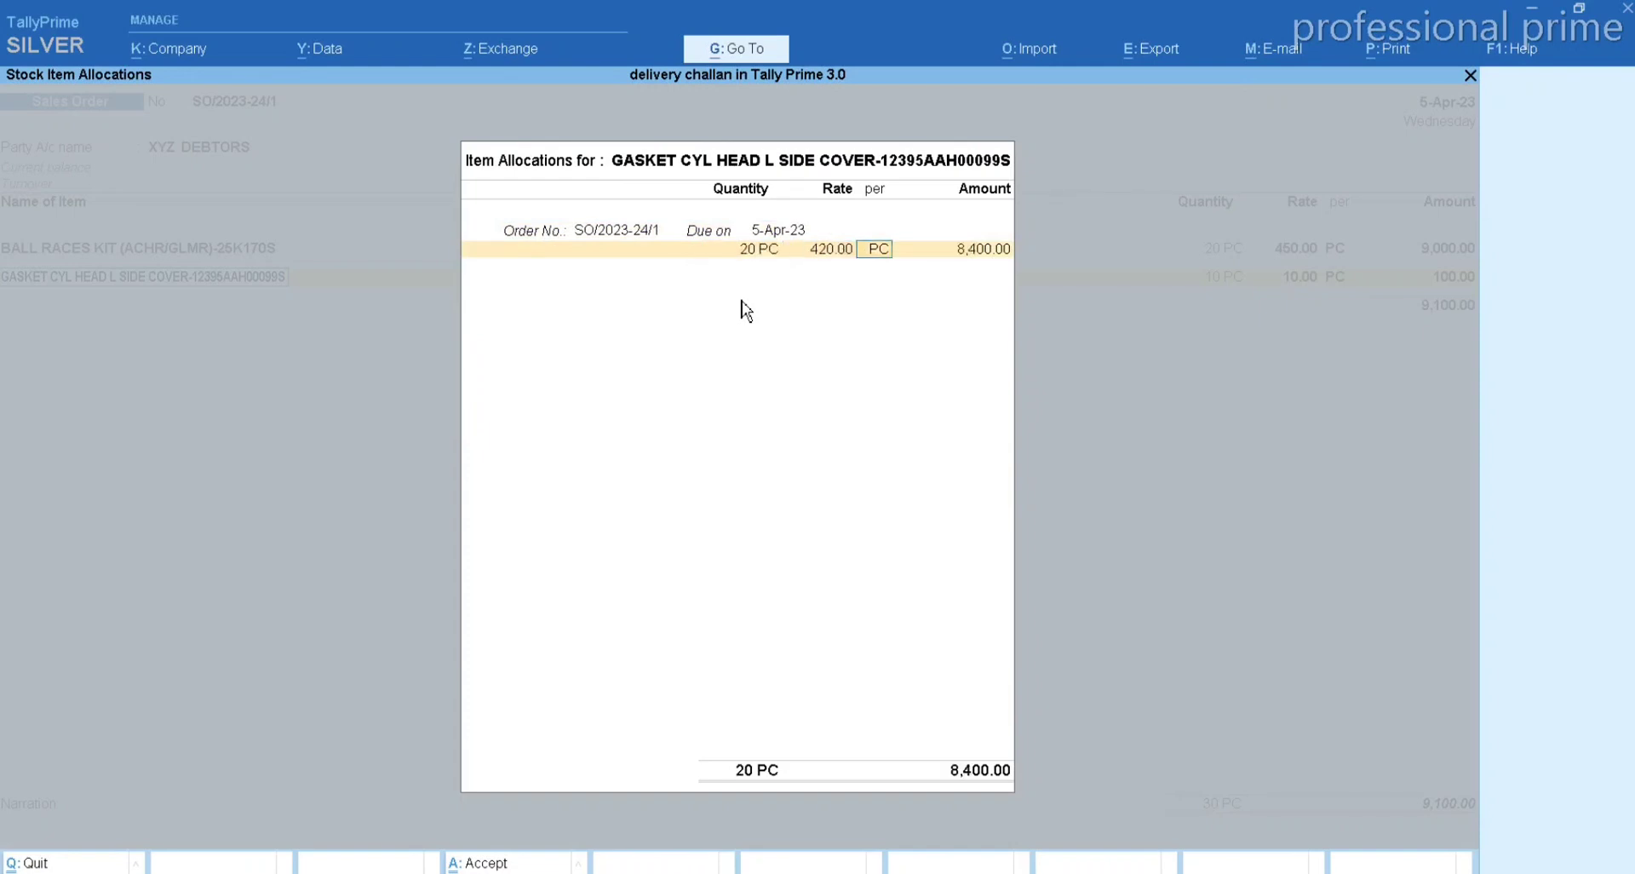
pyautogui.press('Return')
pyautogui.press('Return')
pyautogui.press('Return')
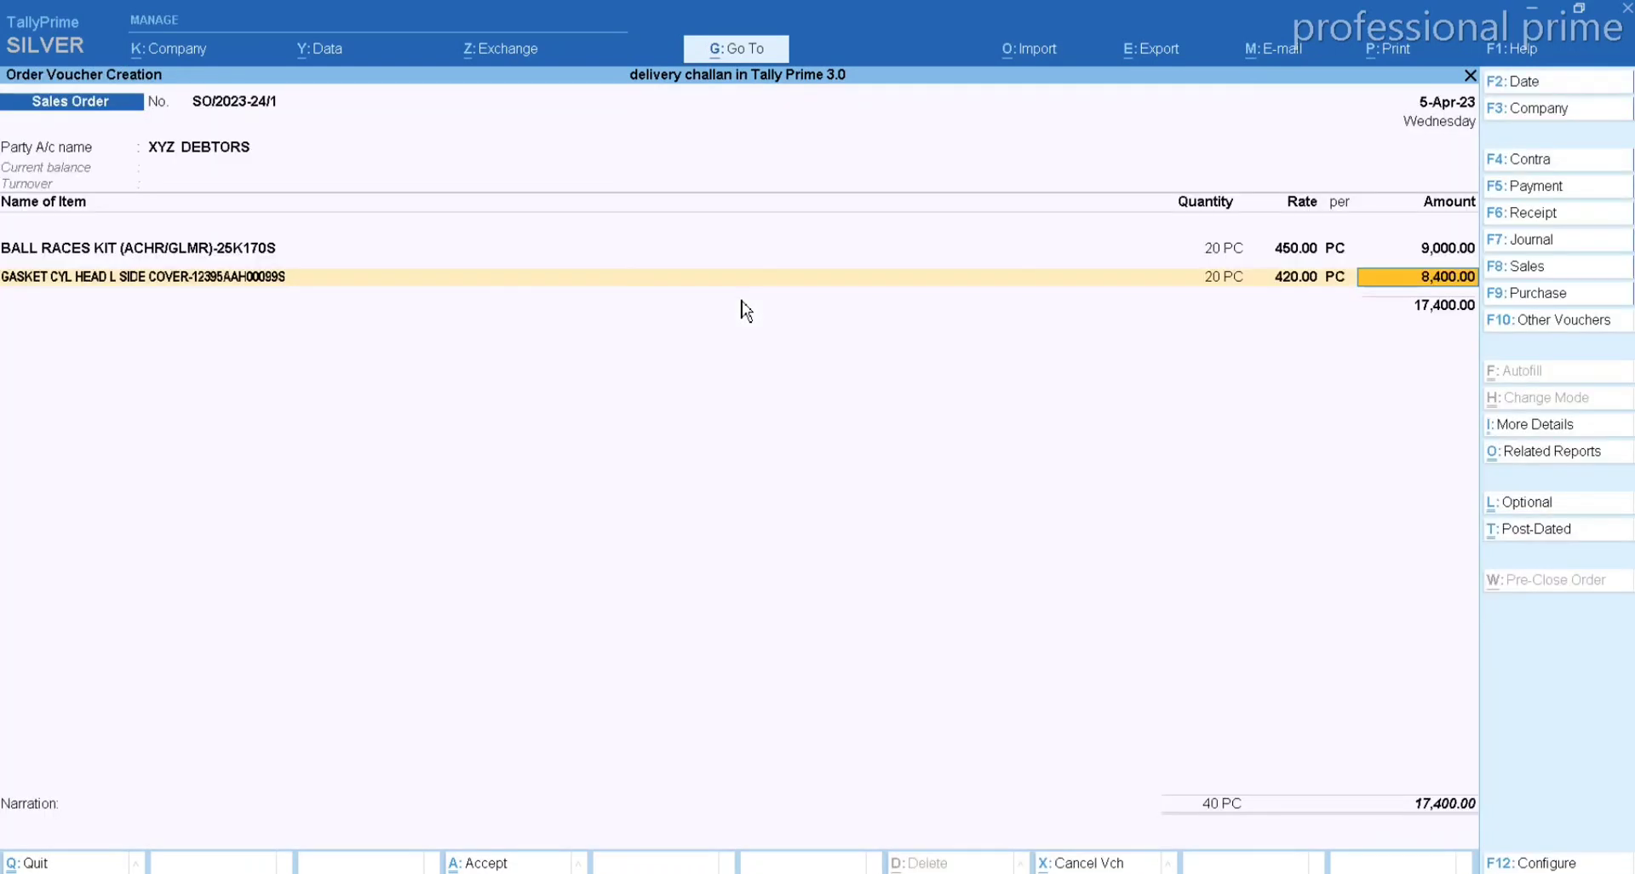
# - Accept the gasket line's amount with LOCAL GOODS SALE as its accounting ledger
pyautogui.press('Return')
pyautogui.press('Return')
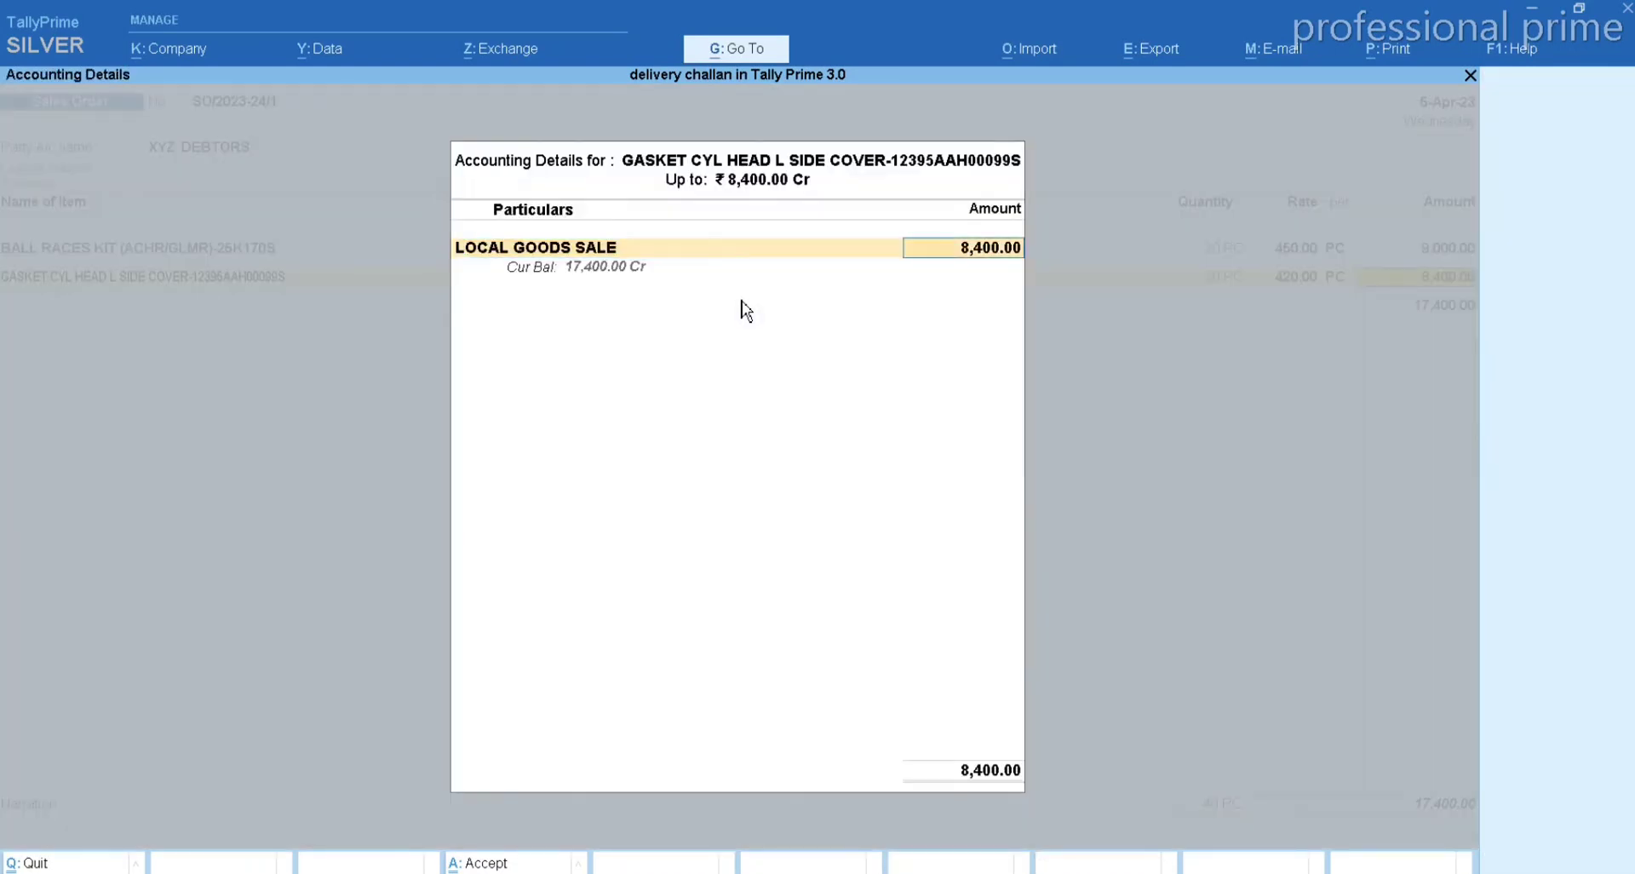
pyautogui.press('Return')
pyautogui.write('S')
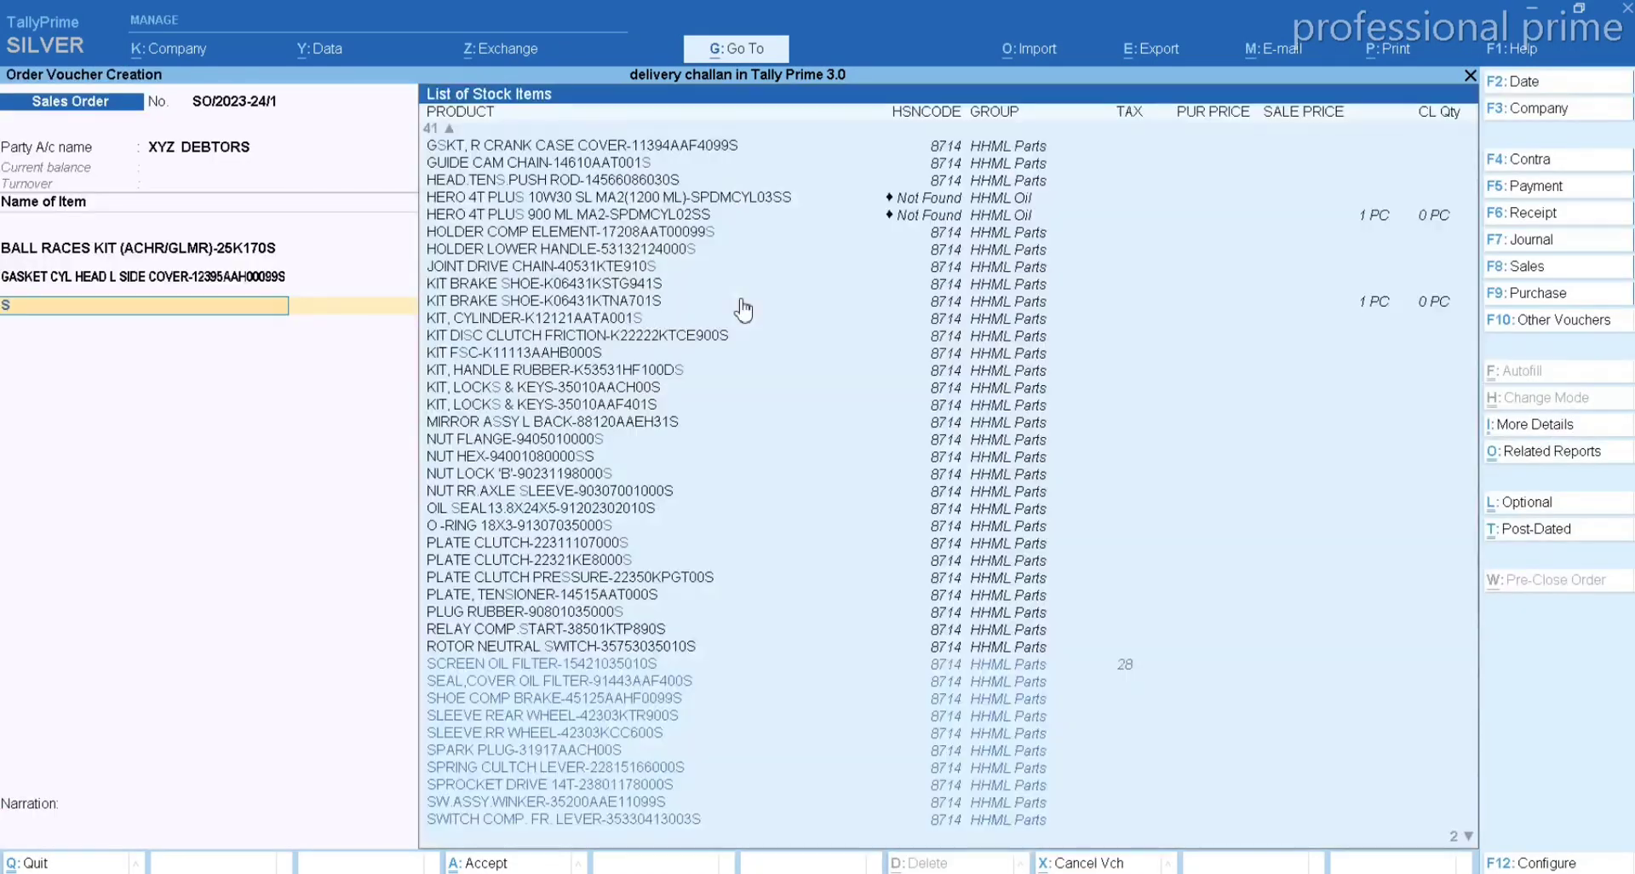
pyautogui.press('BackSpace')
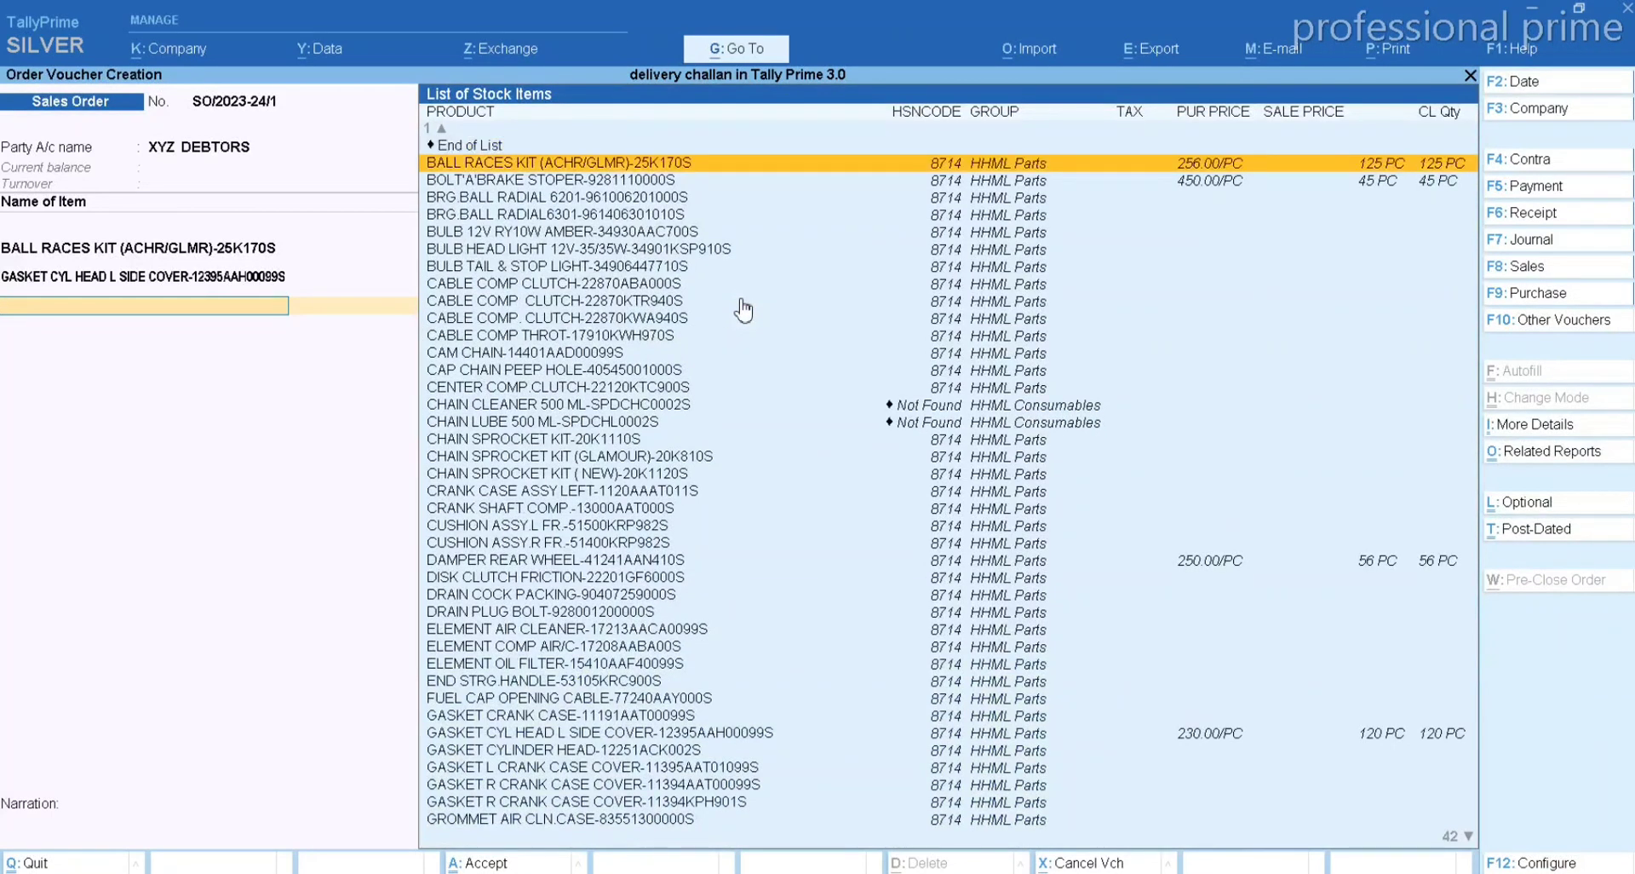
pyautogui.press('Down')
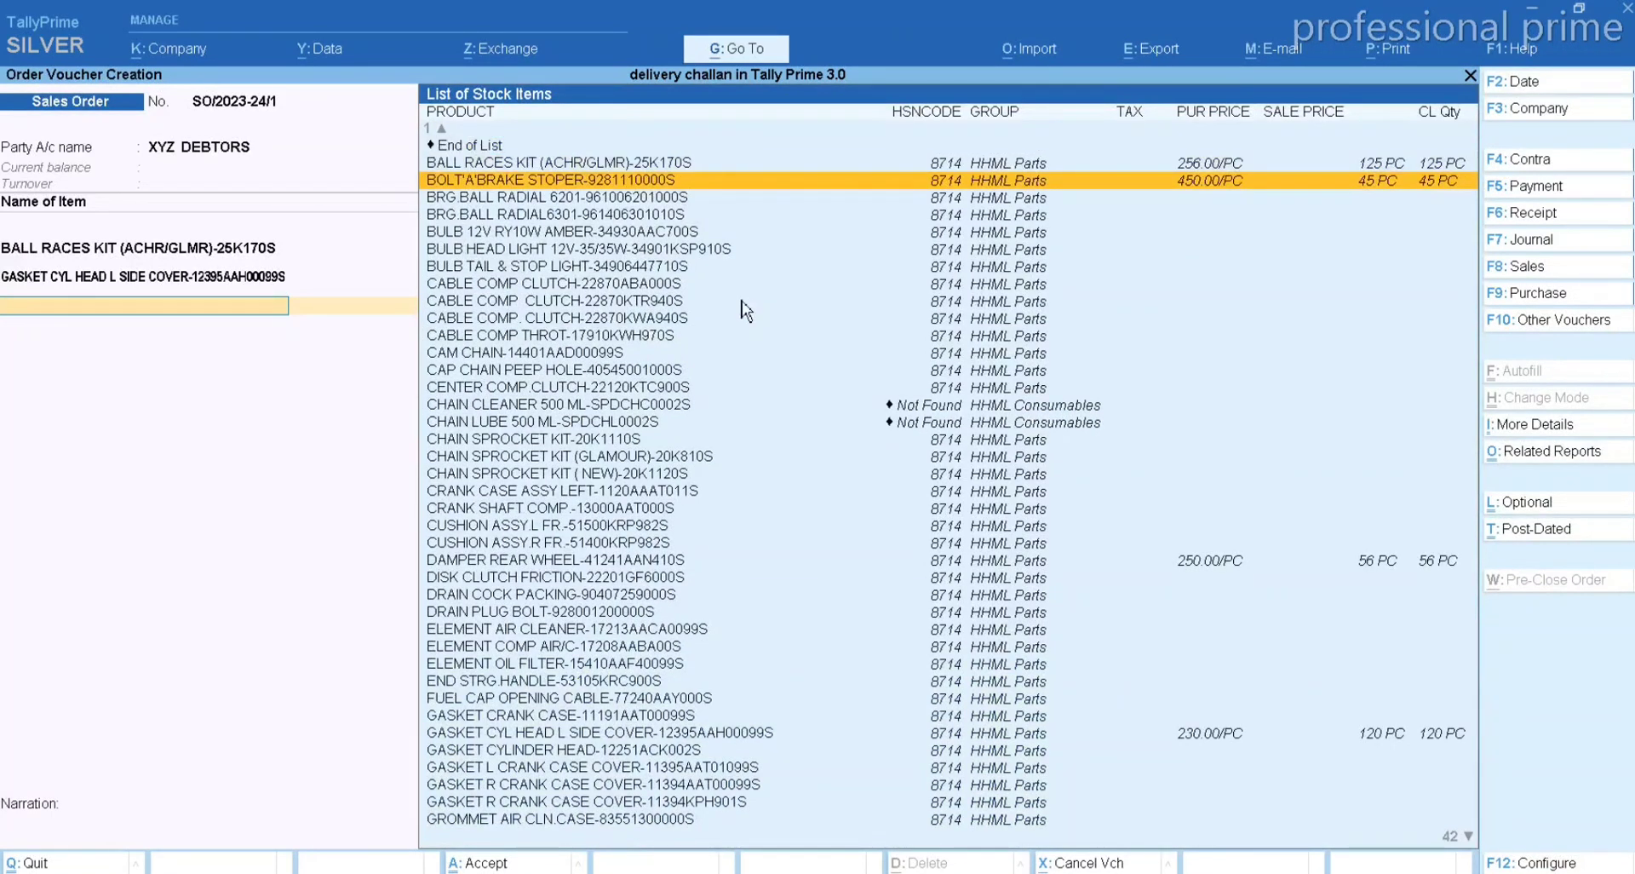
pyautogui.press('Return')
pyautogui.press('Return')
pyautogui.press('Return')
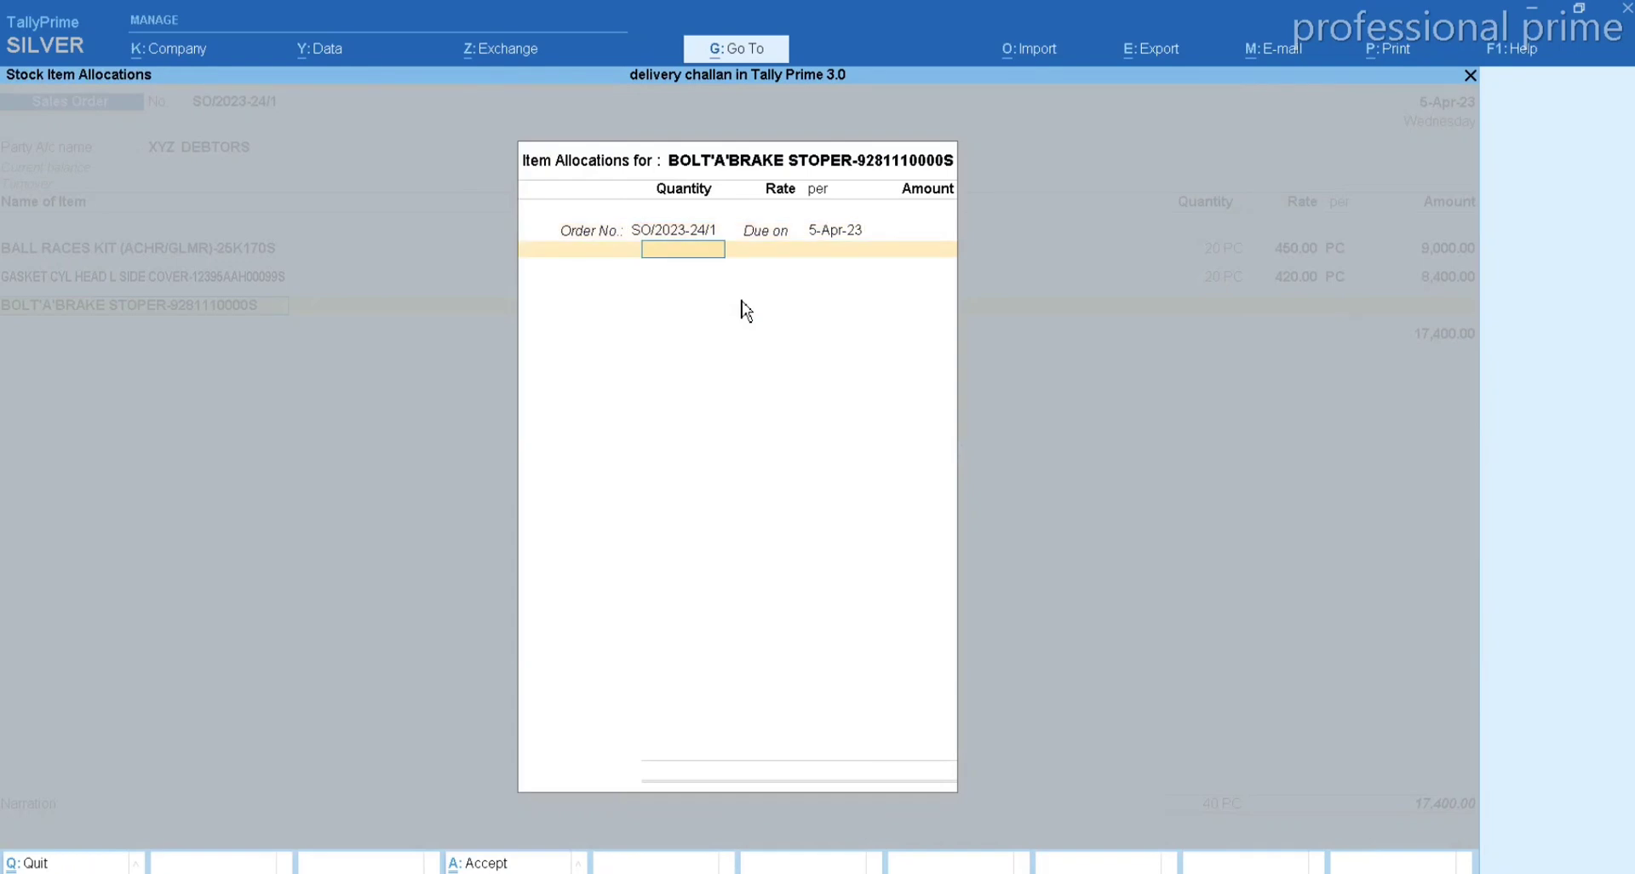
# - Set the brake stopper bolt allocation to 40 PC at a rate of 420
pyautogui.write('40')
pyautogui.press('Return')
pyautogui.write('4')
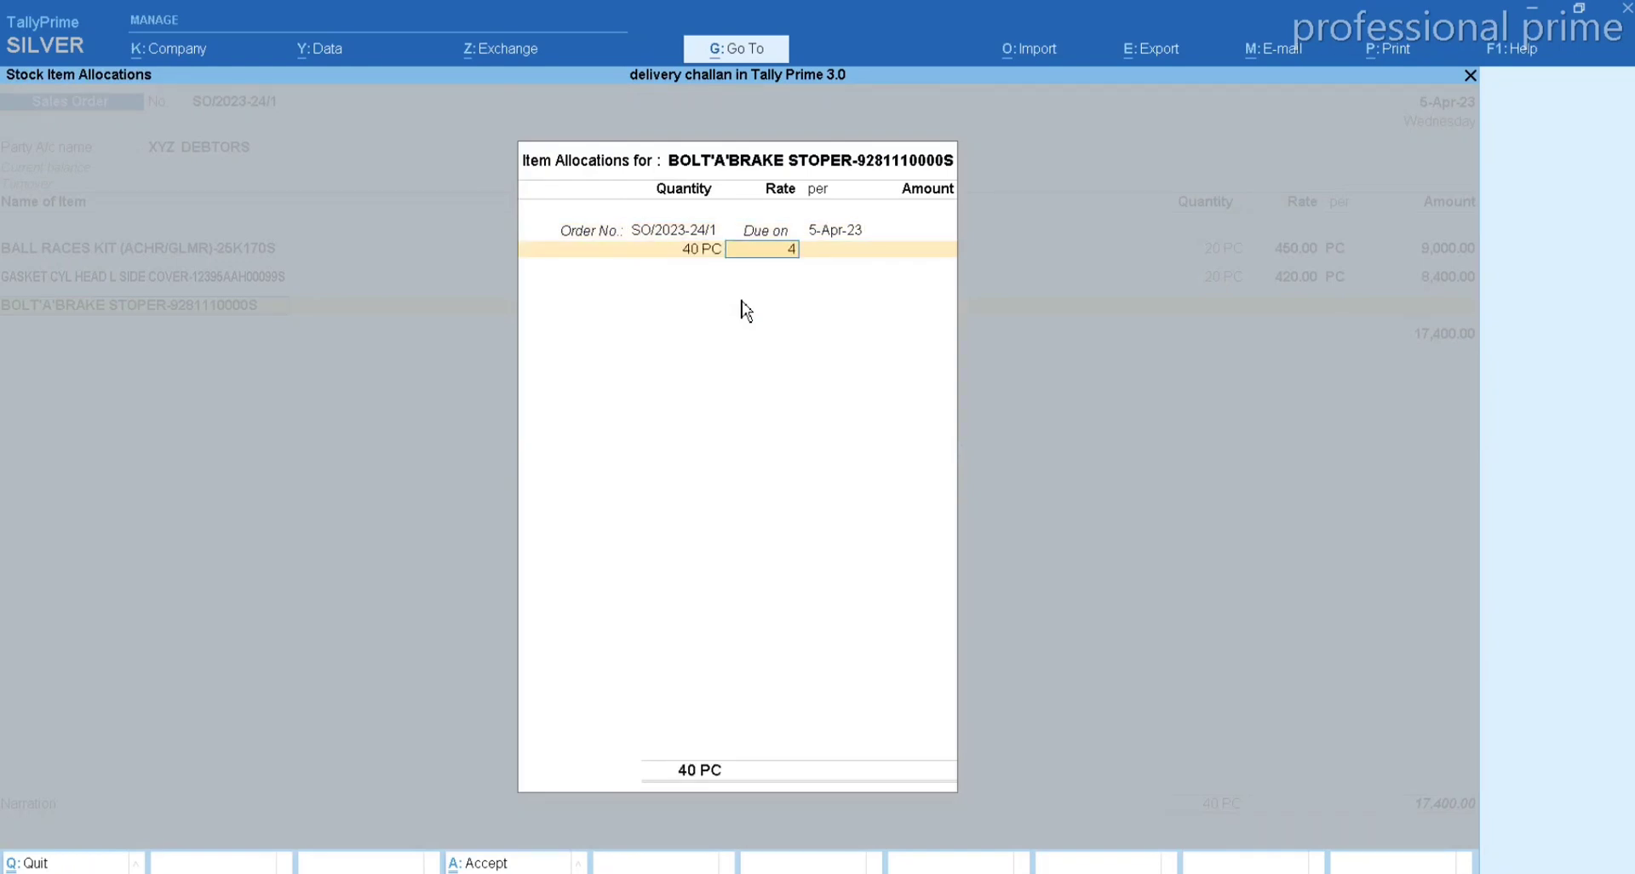
pyautogui.write('20')
pyautogui.press('Return')
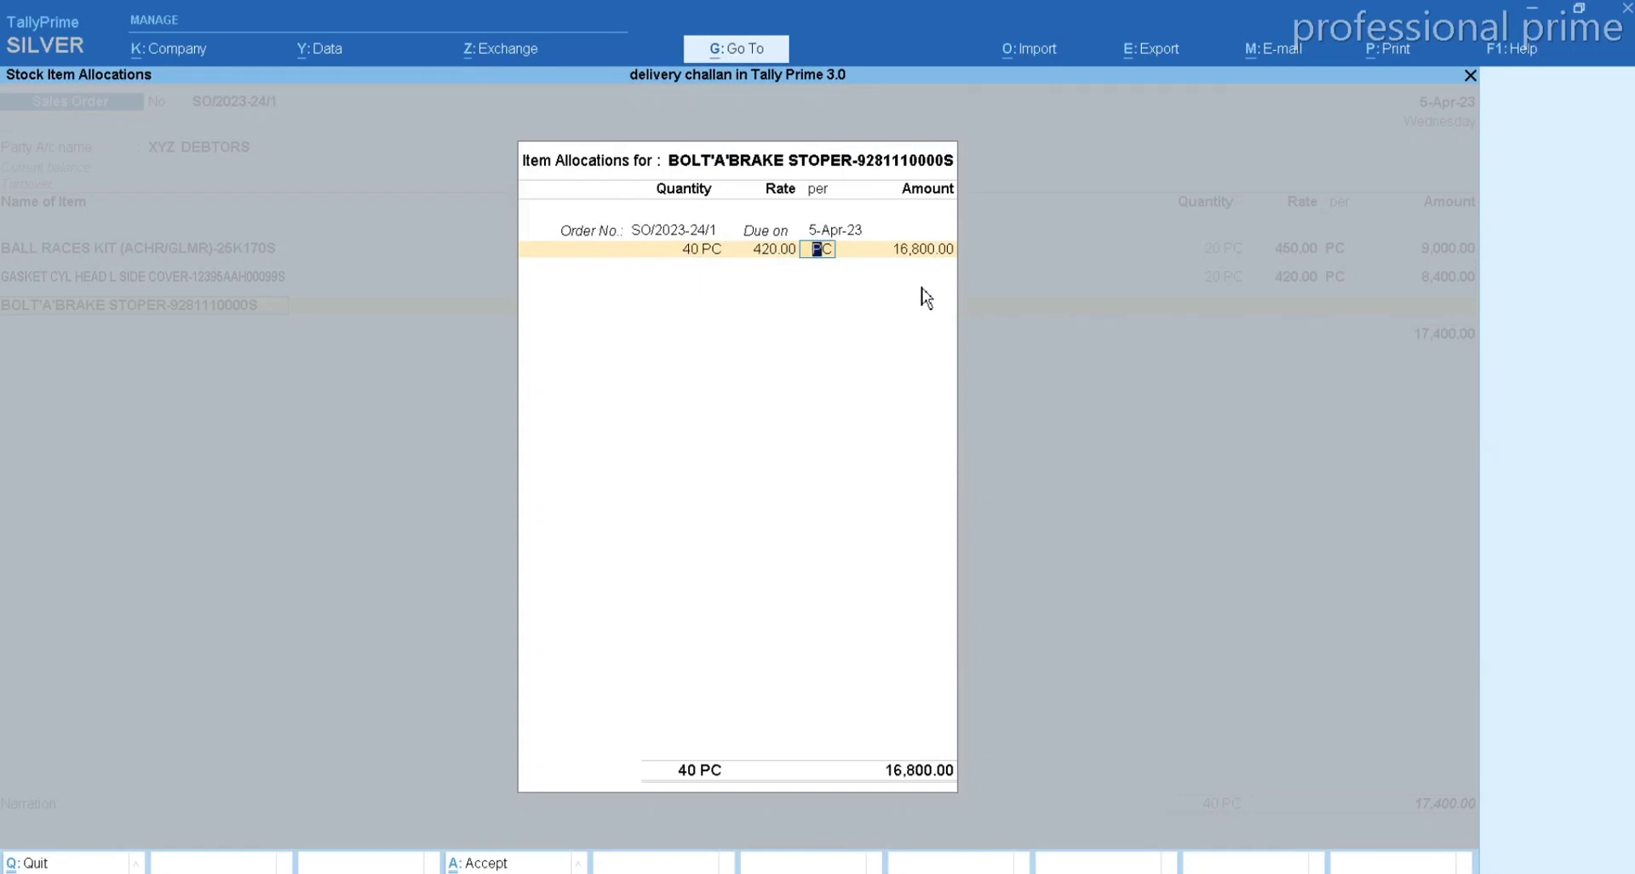
# - Finish the brake stopper bolt allocation and accept its amount under the LOCAL GOODS SALE ledger
pyautogui.press('Return')
pyautogui.press('Return')
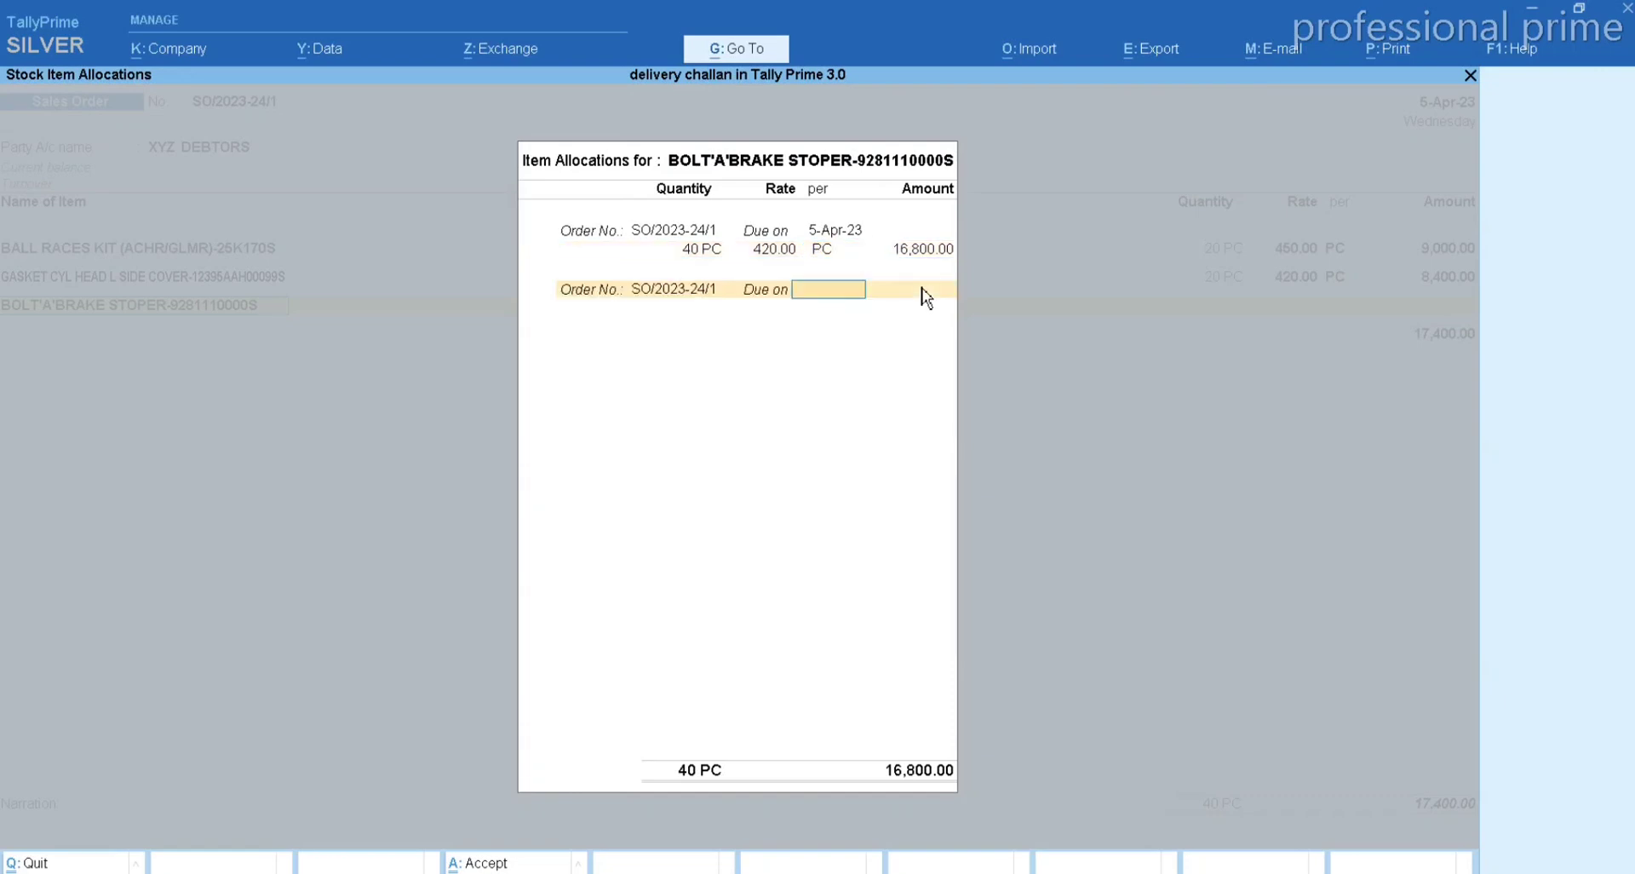
pyautogui.press('Return')
pyautogui.press('Return')
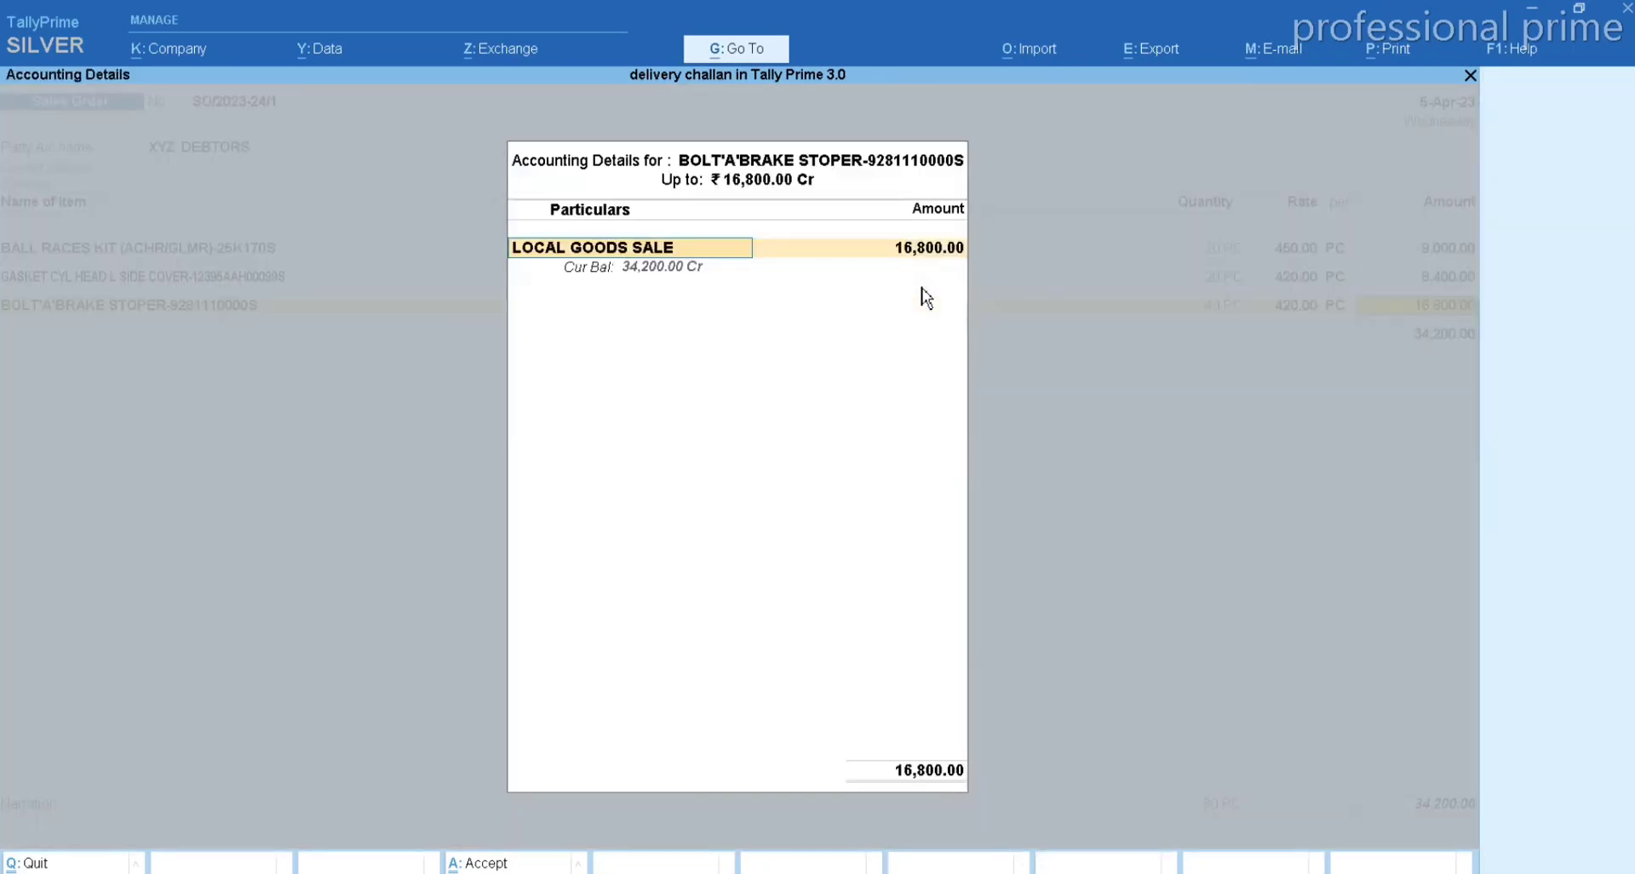
pyautogui.press('Return')
pyautogui.press('Return')
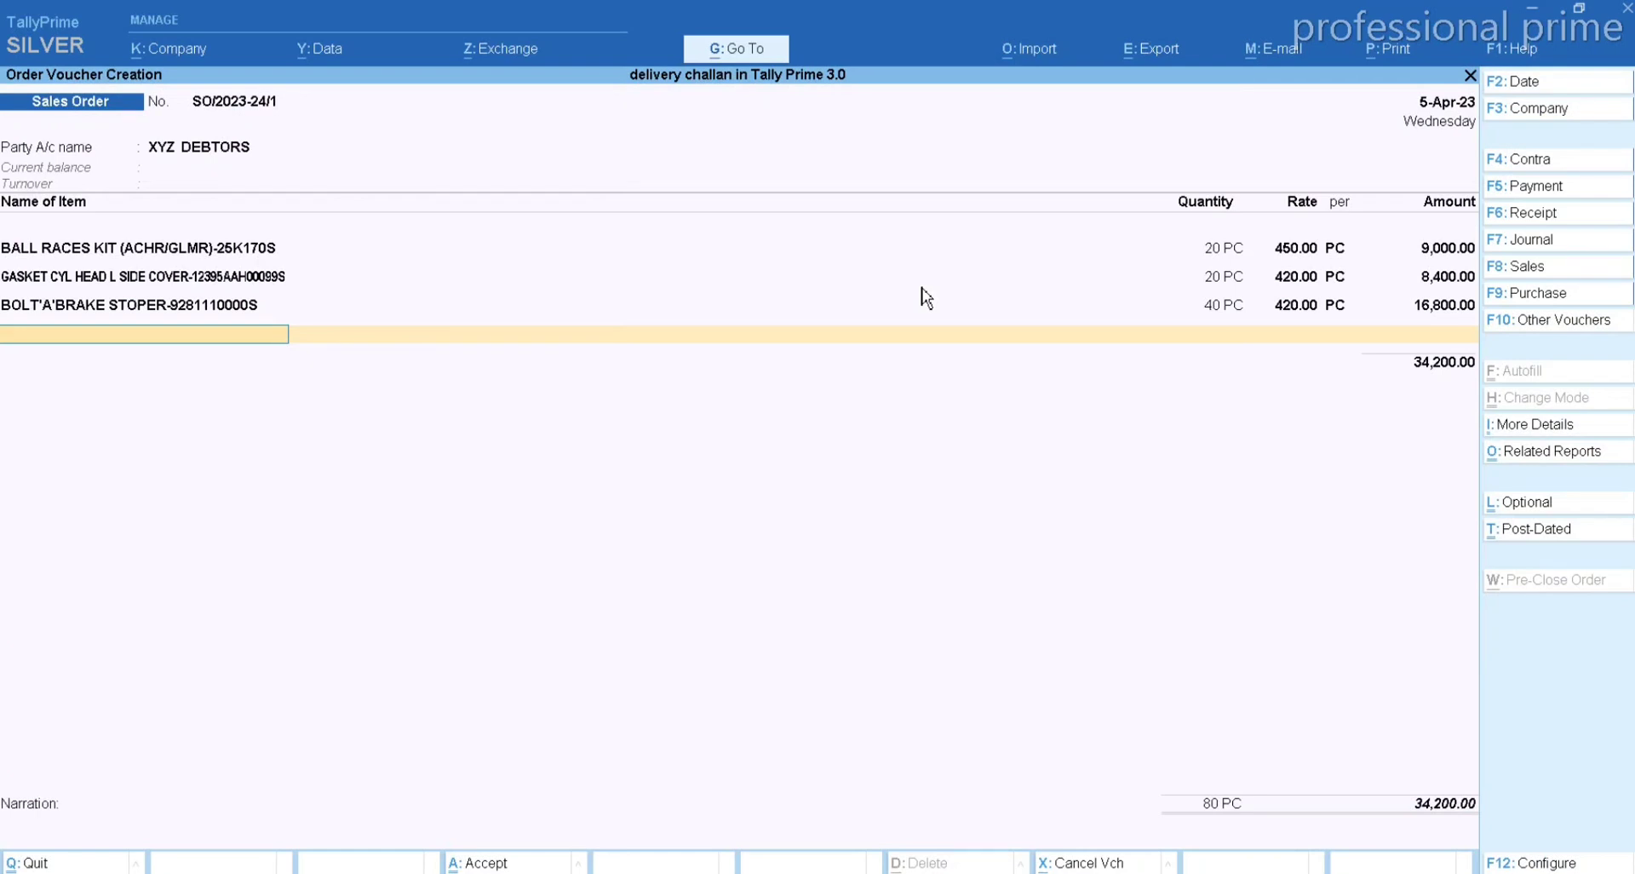
# - End the item list, leave the narration blank, and save the sales order
pyautogui.press('Return')
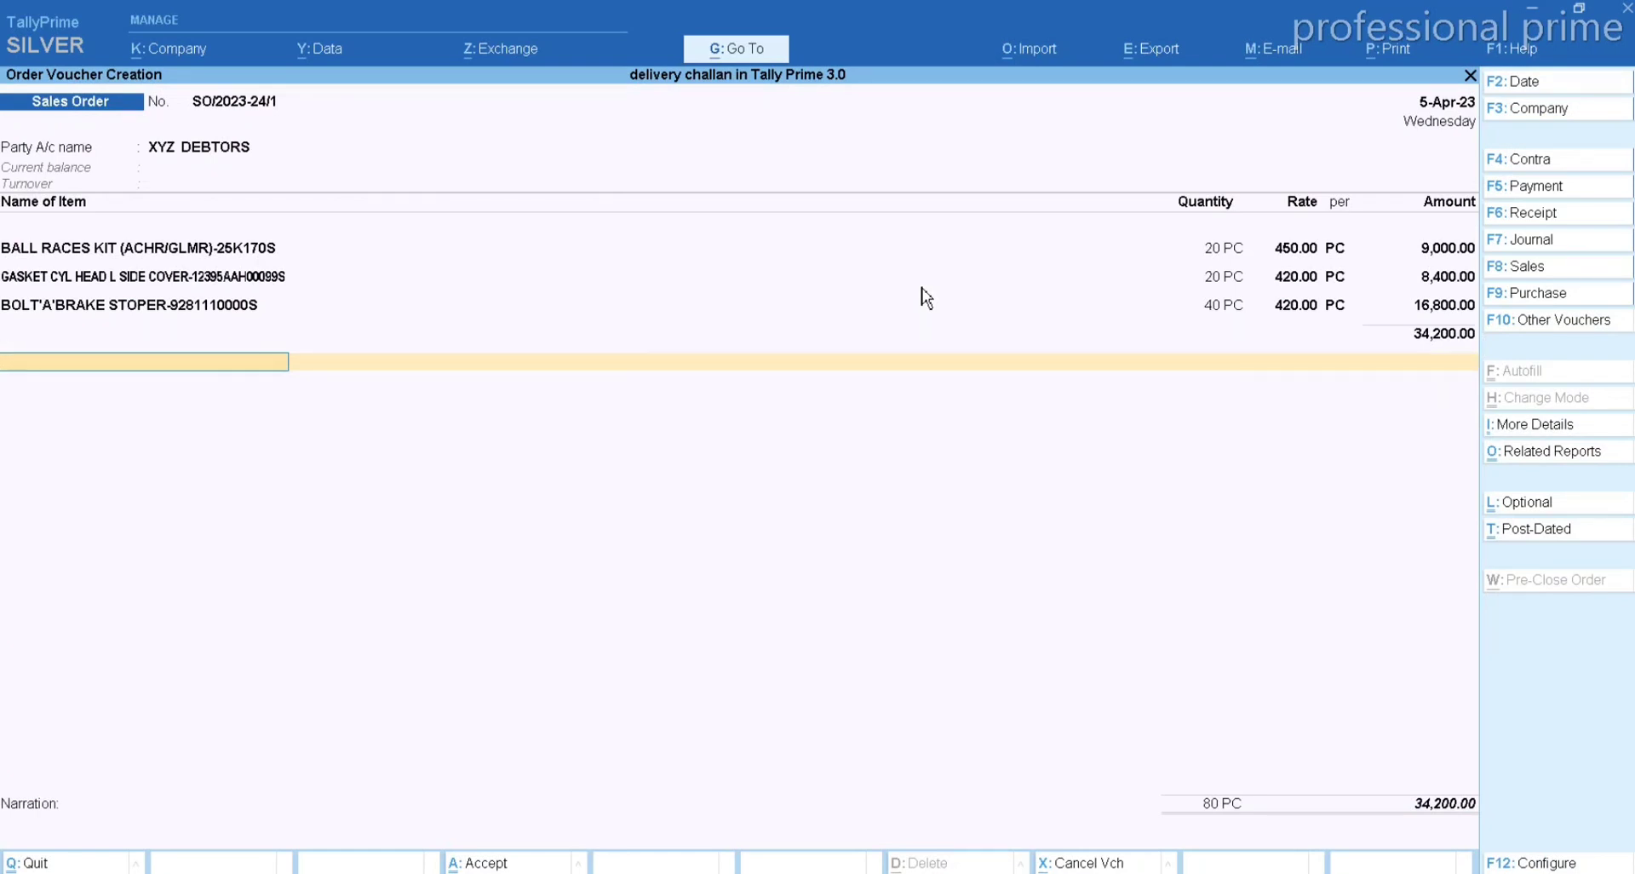
pyautogui.press('Return')
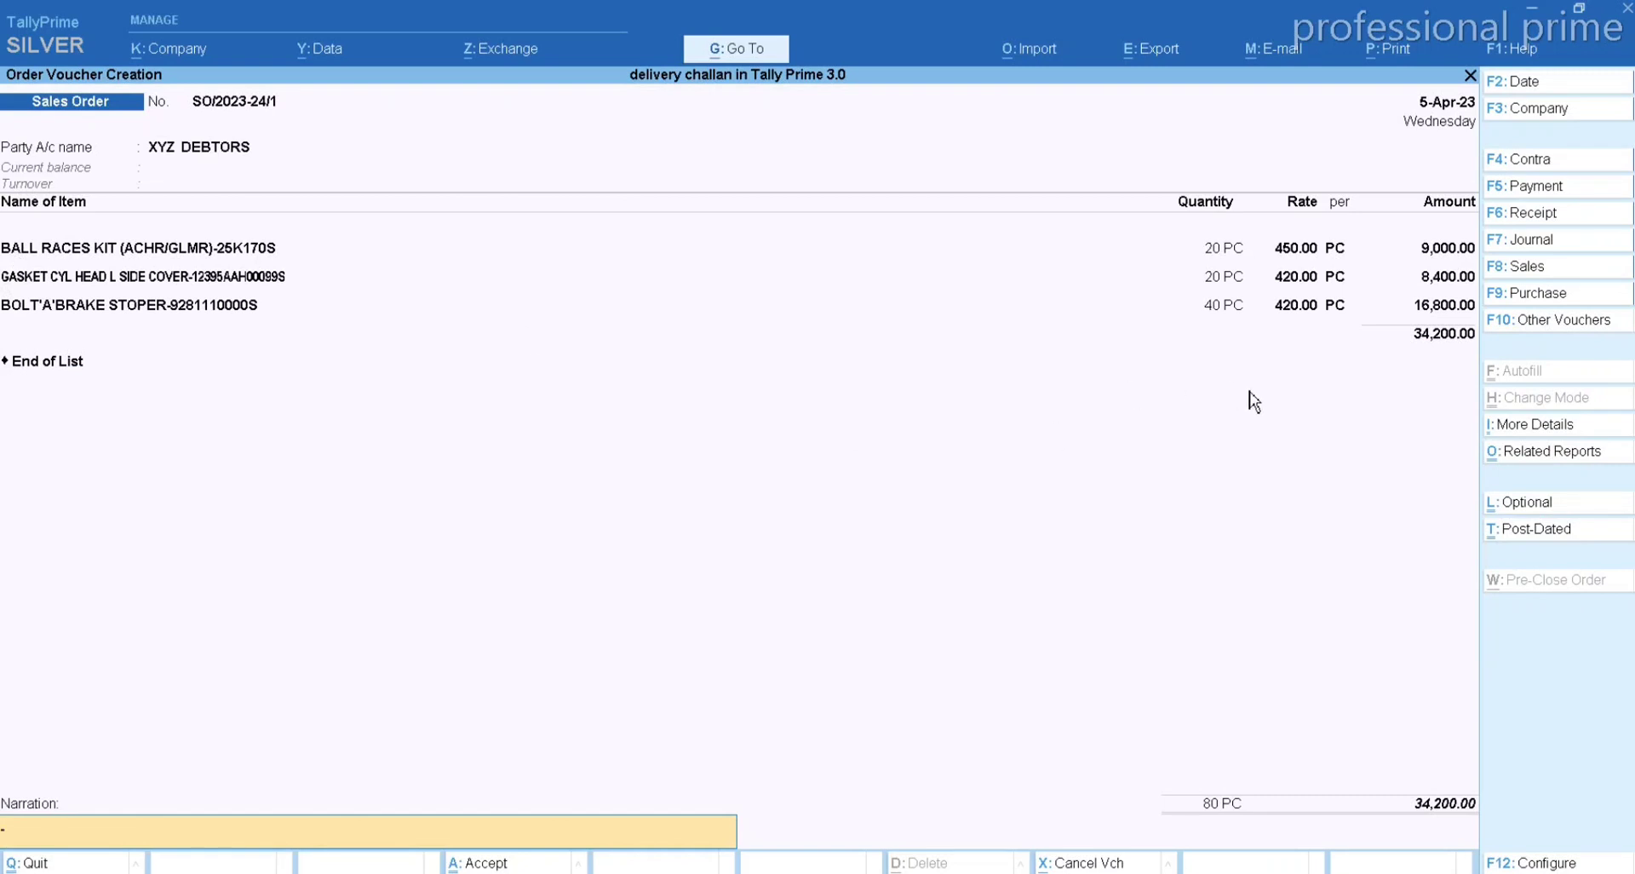
pyautogui.press('Return')
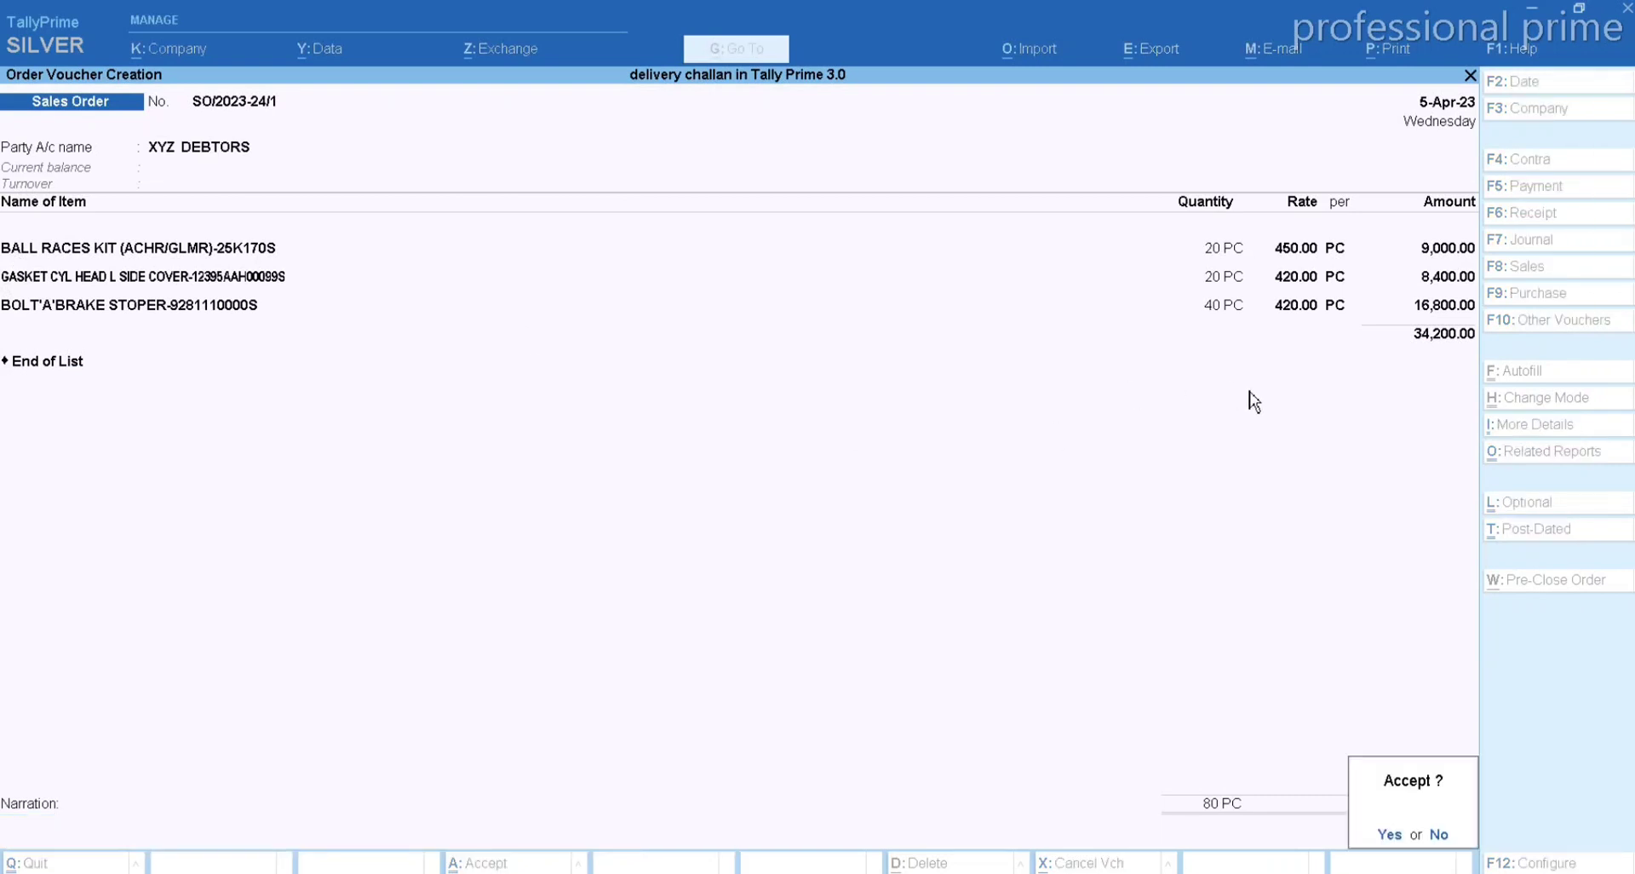
pyautogui.press('Return')
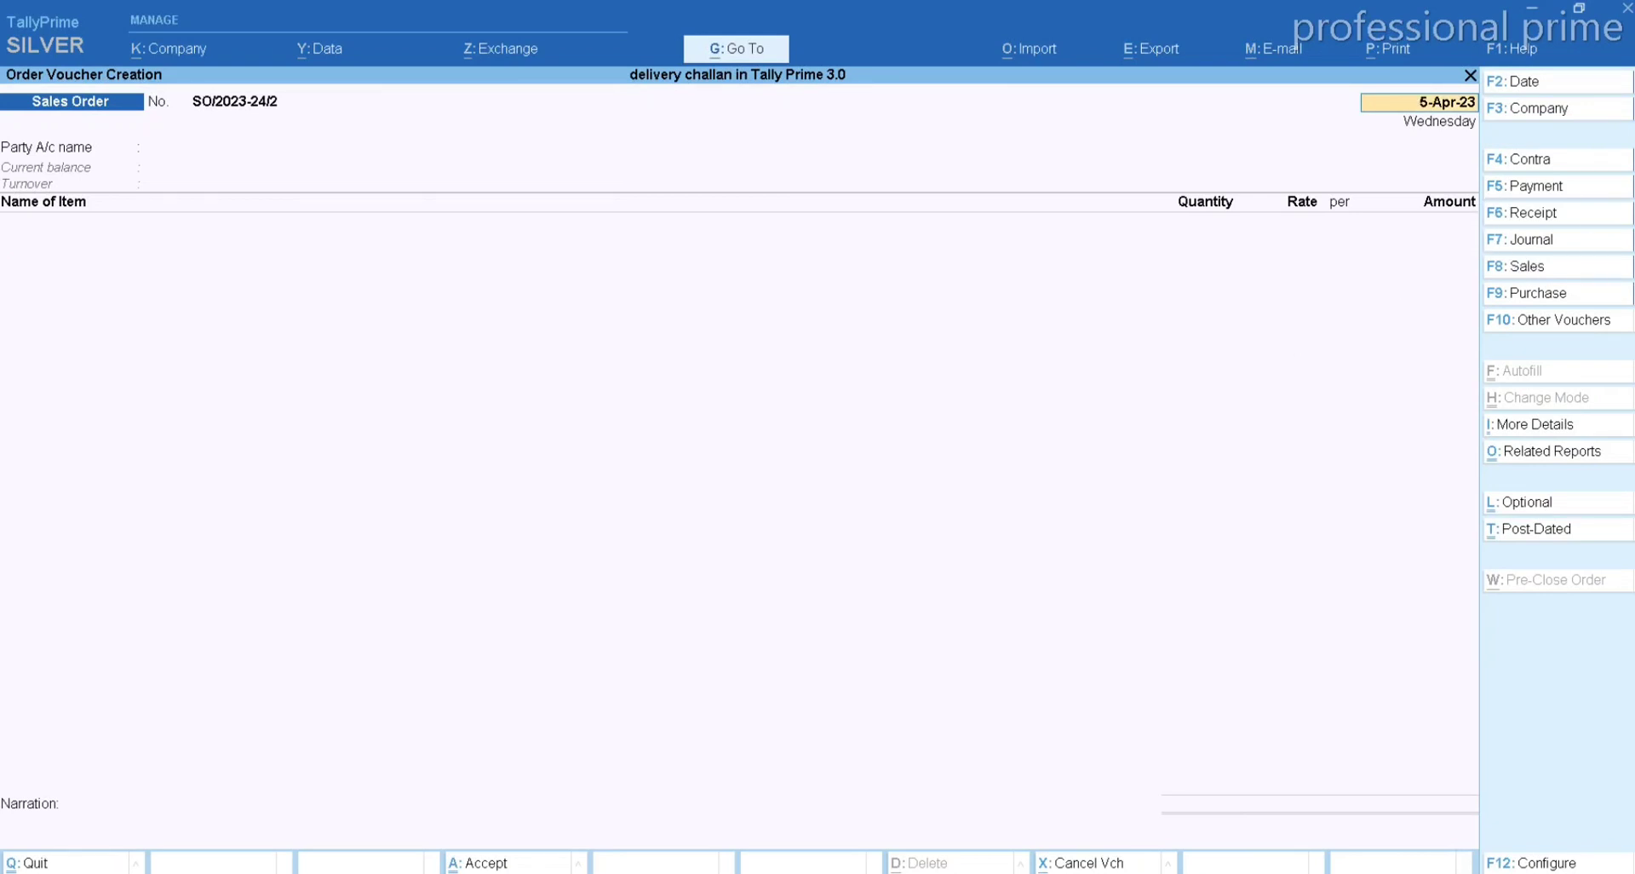
# - Start a Delivery Note voucher and enter reference number 12345 with reference date 5-Apr-23
pyautogui.click(1629, 270)
pyautogui.click(1390, 294)
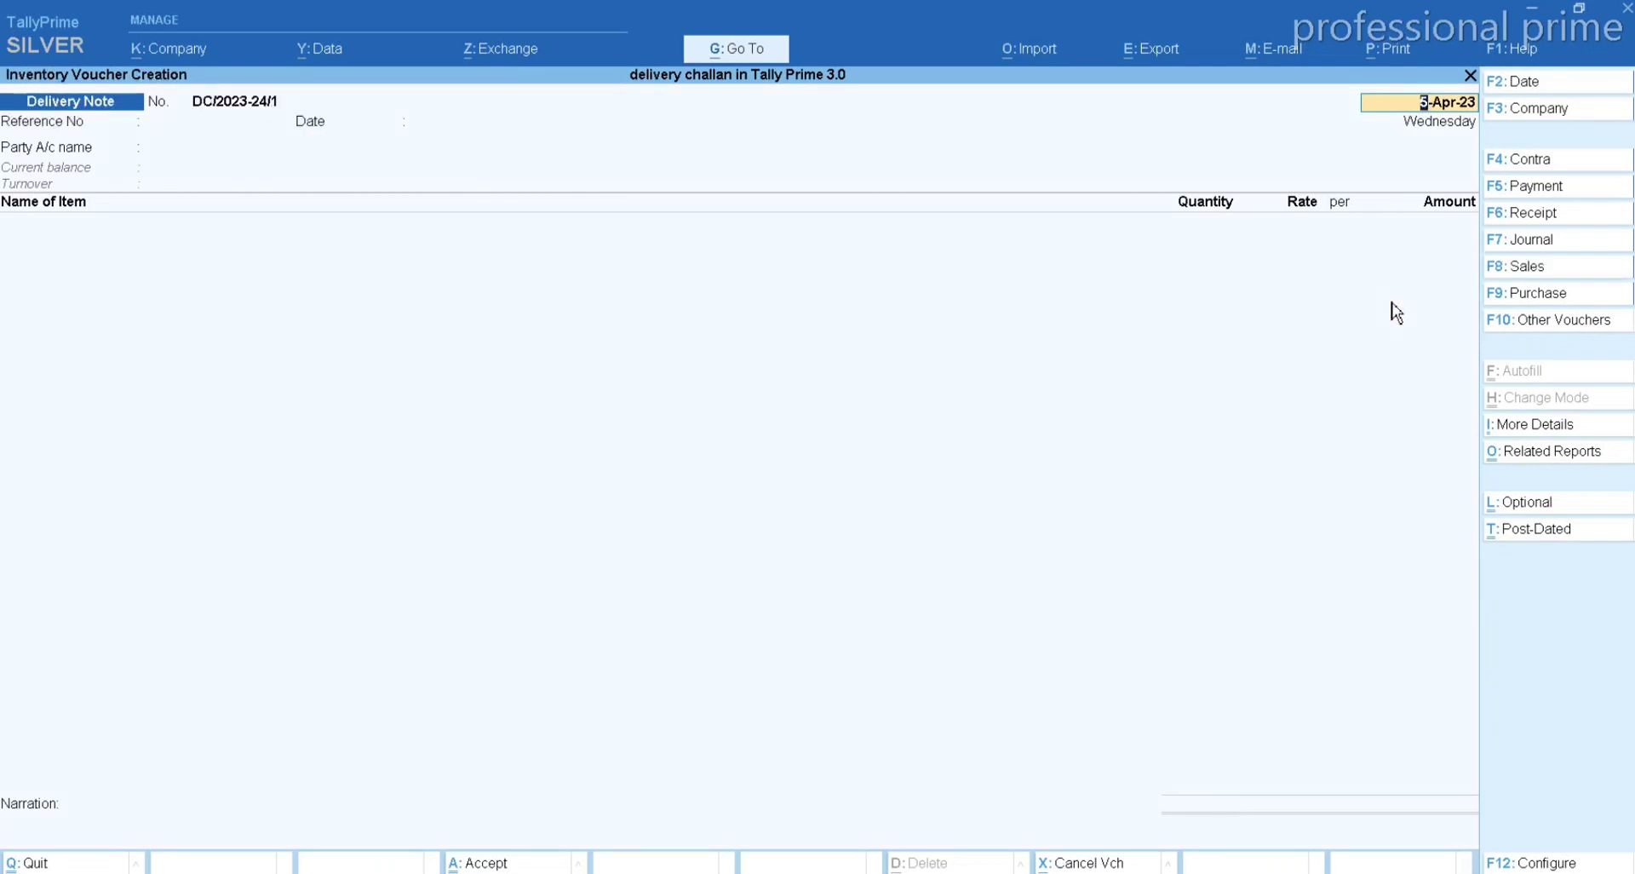
pyautogui.press('Return')
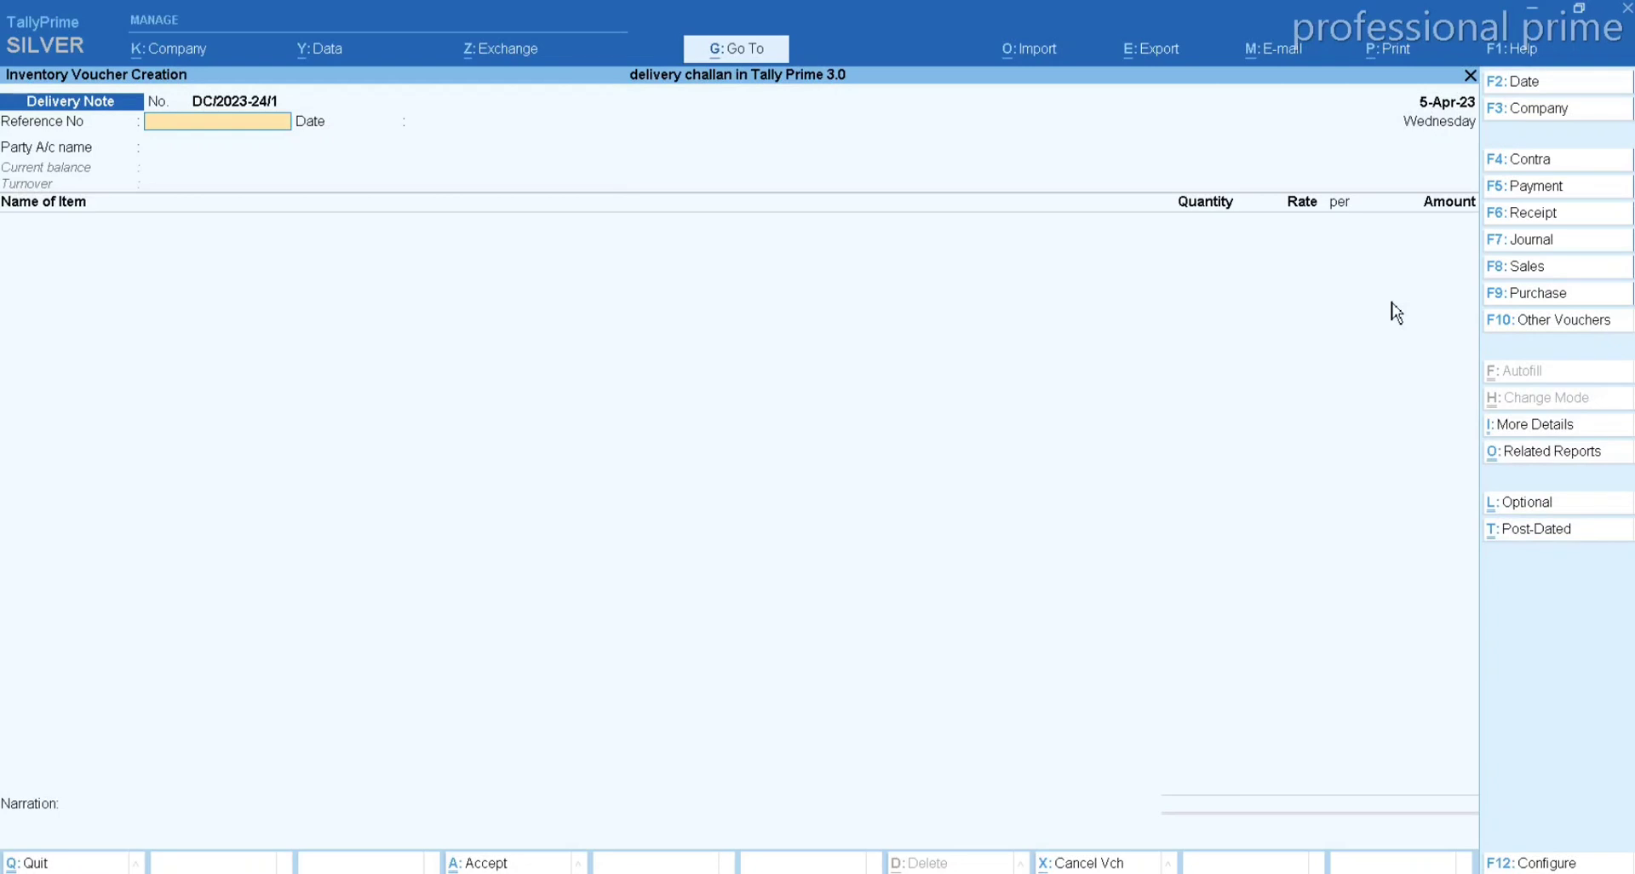
pyautogui.write('12345')
pyautogui.press('Return')
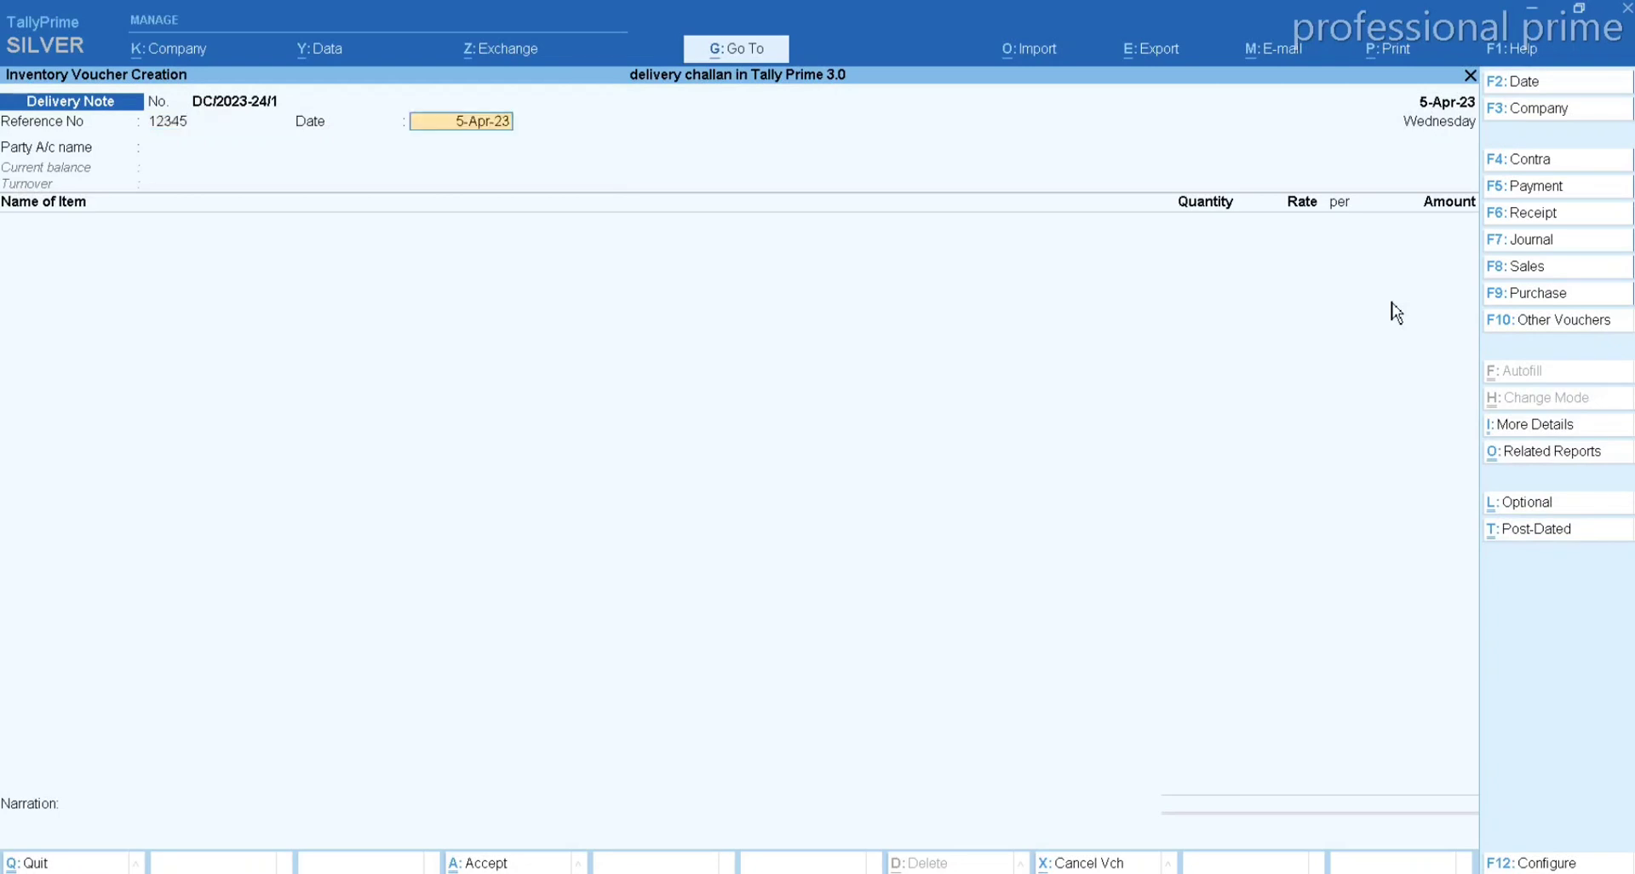
pyautogui.press('Return')
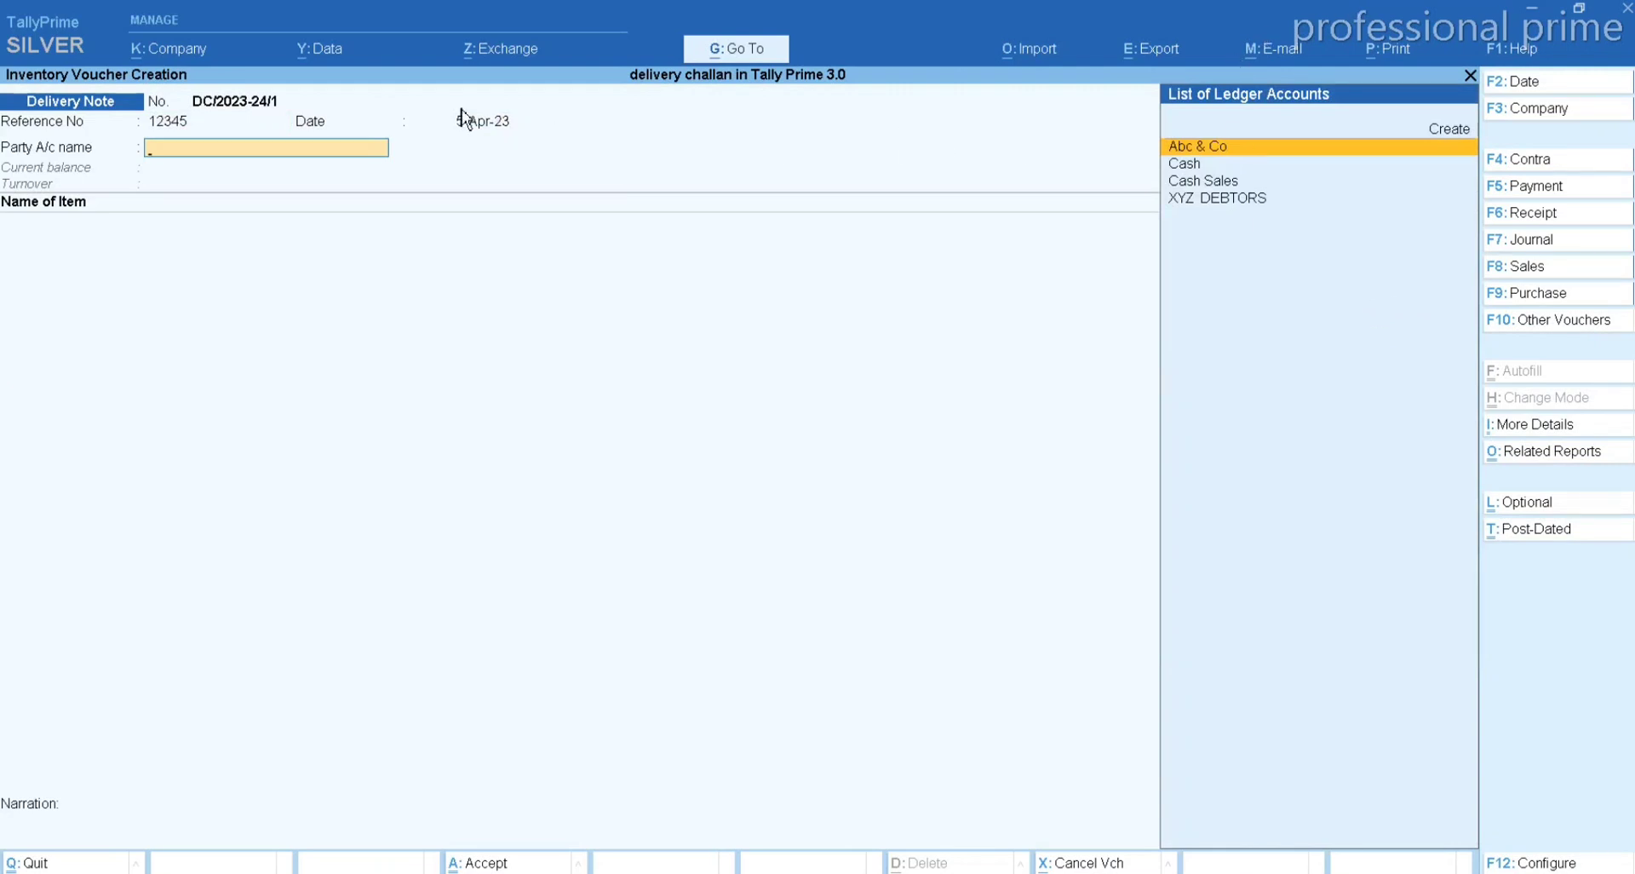
# - Set the delivery note's voucher date to 8-Apr-23 and choose XYZ DEBTORS as the party account
pyautogui.press('F2')
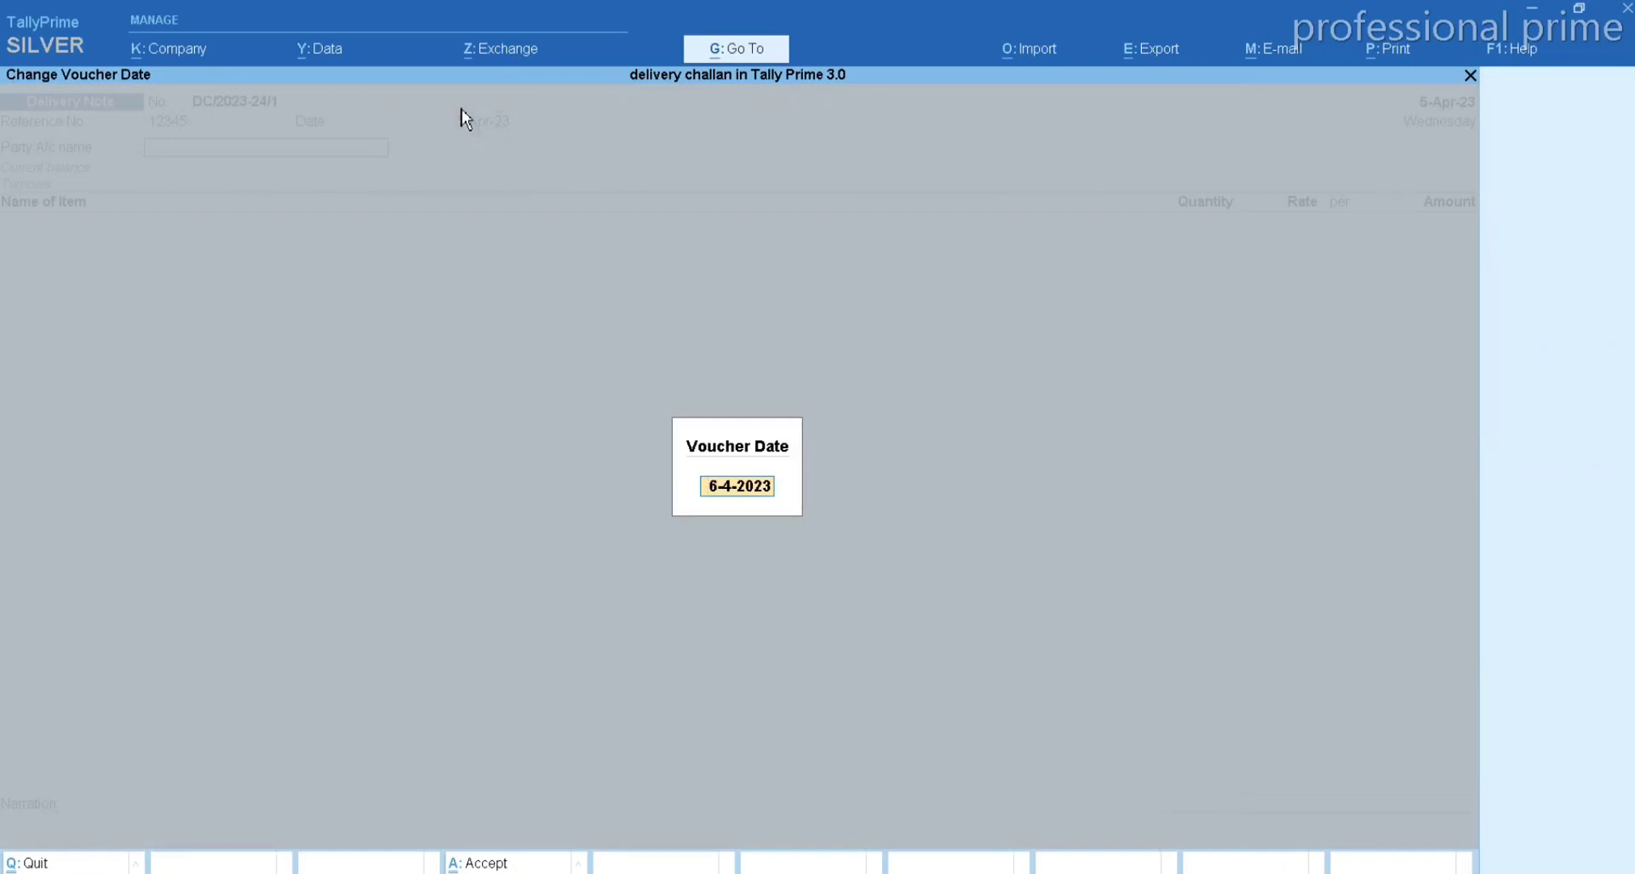
pyautogui.write('8-4')
pyautogui.press('Return')
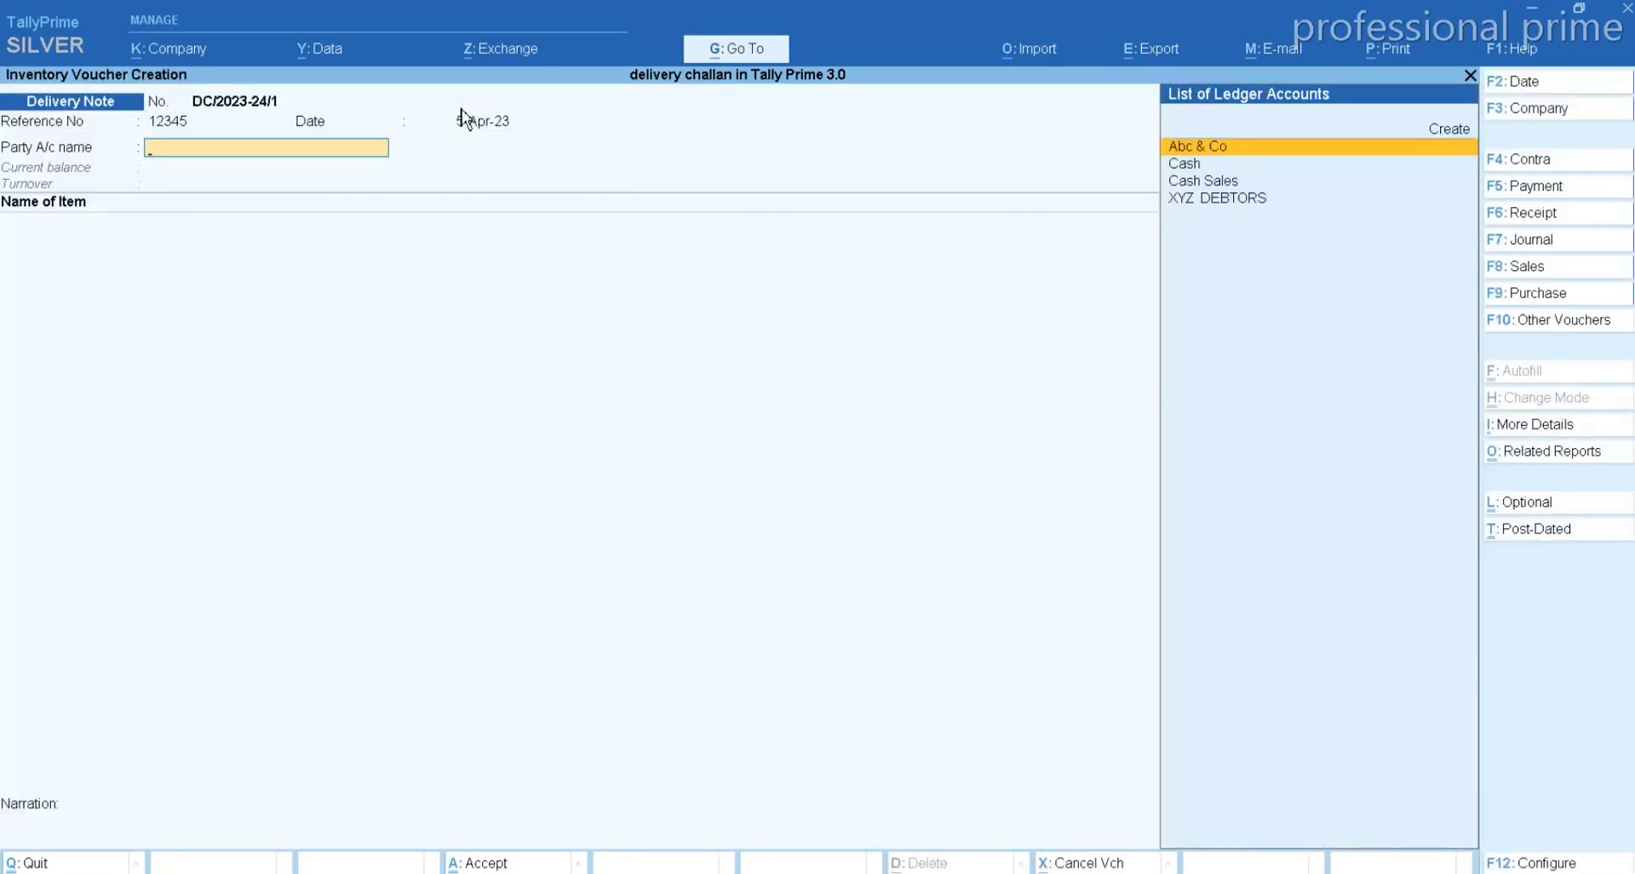
pyautogui.press('Down')
pyautogui.press('Down')
pyautogui.press('Down')
pyautogui.press('Return')
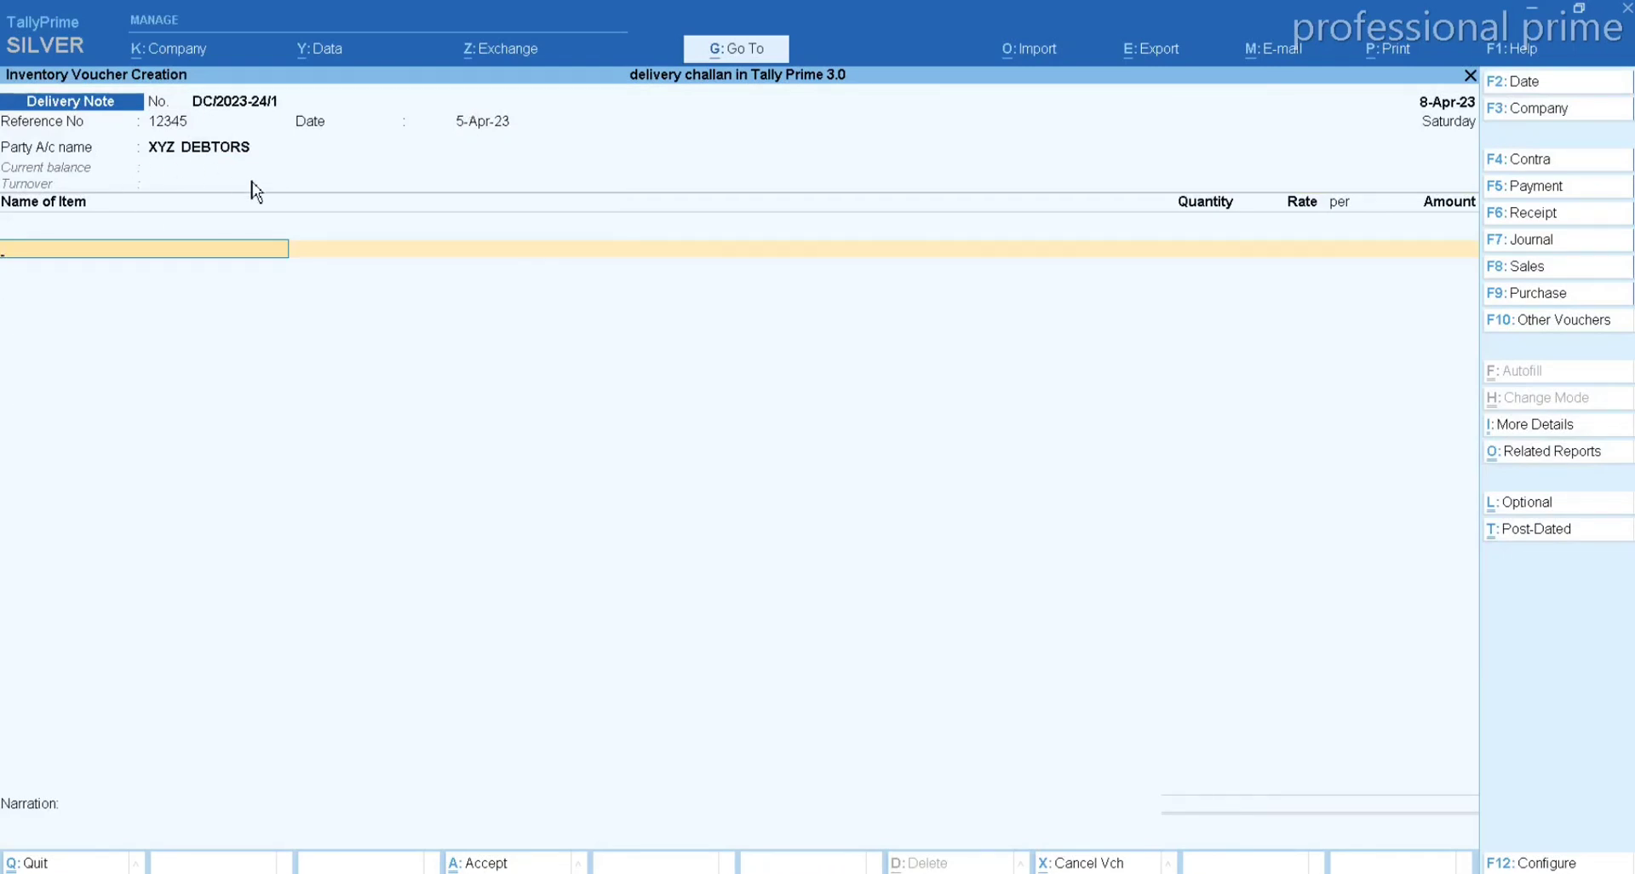
# - Return to the party account field and enable buyer details and dispatch, order, and export details in the voucher configuration
pyautogui.press('BackSpace')
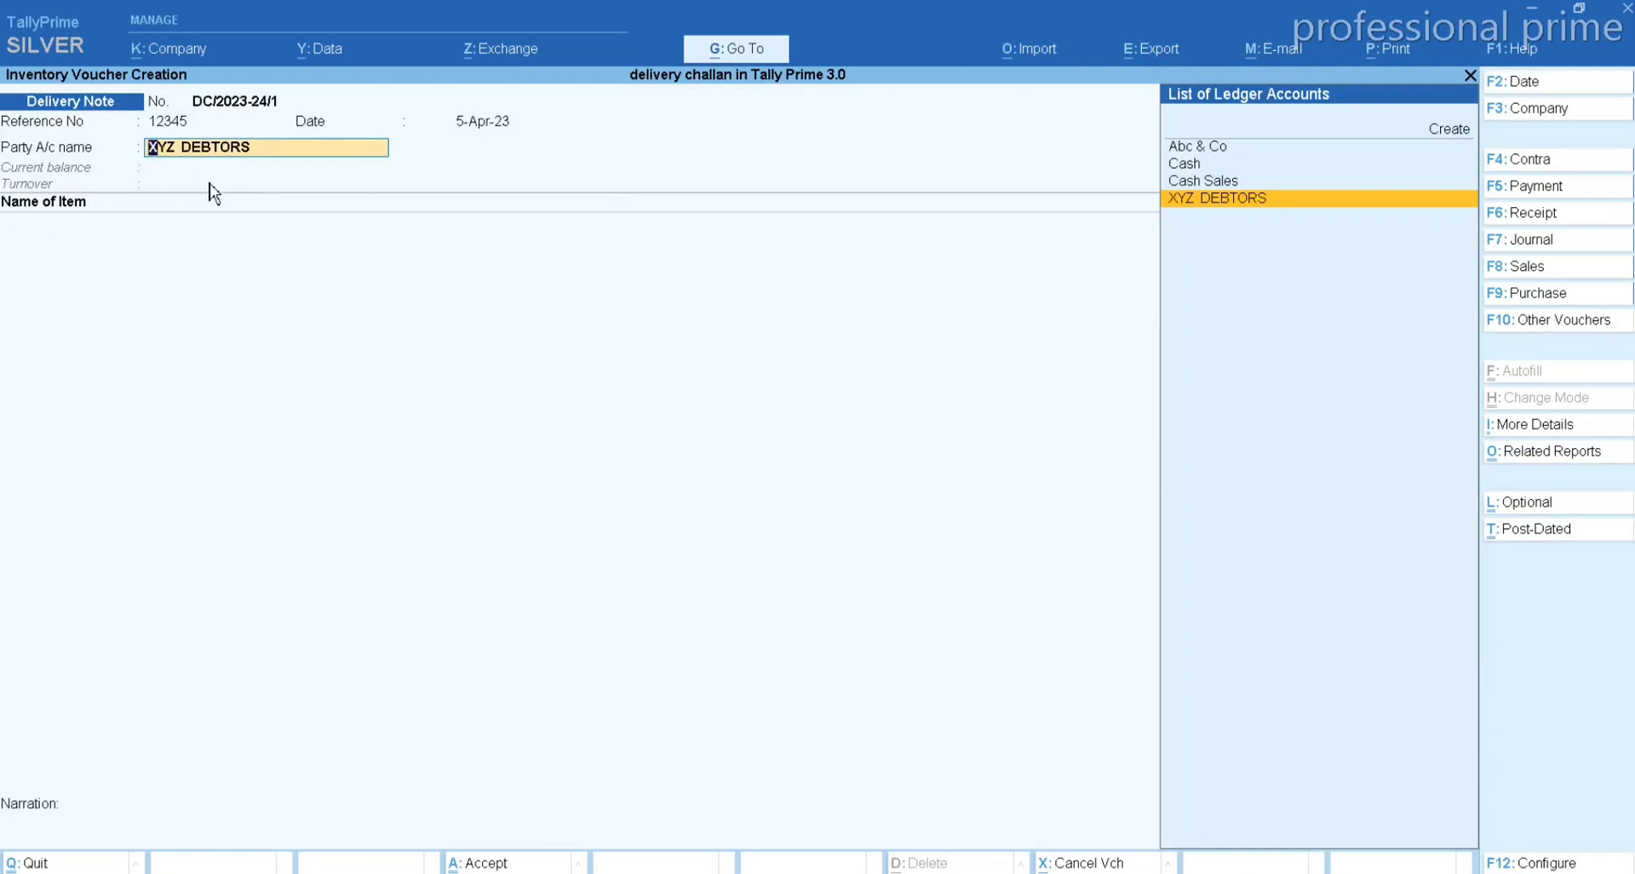
pyautogui.press('F12')
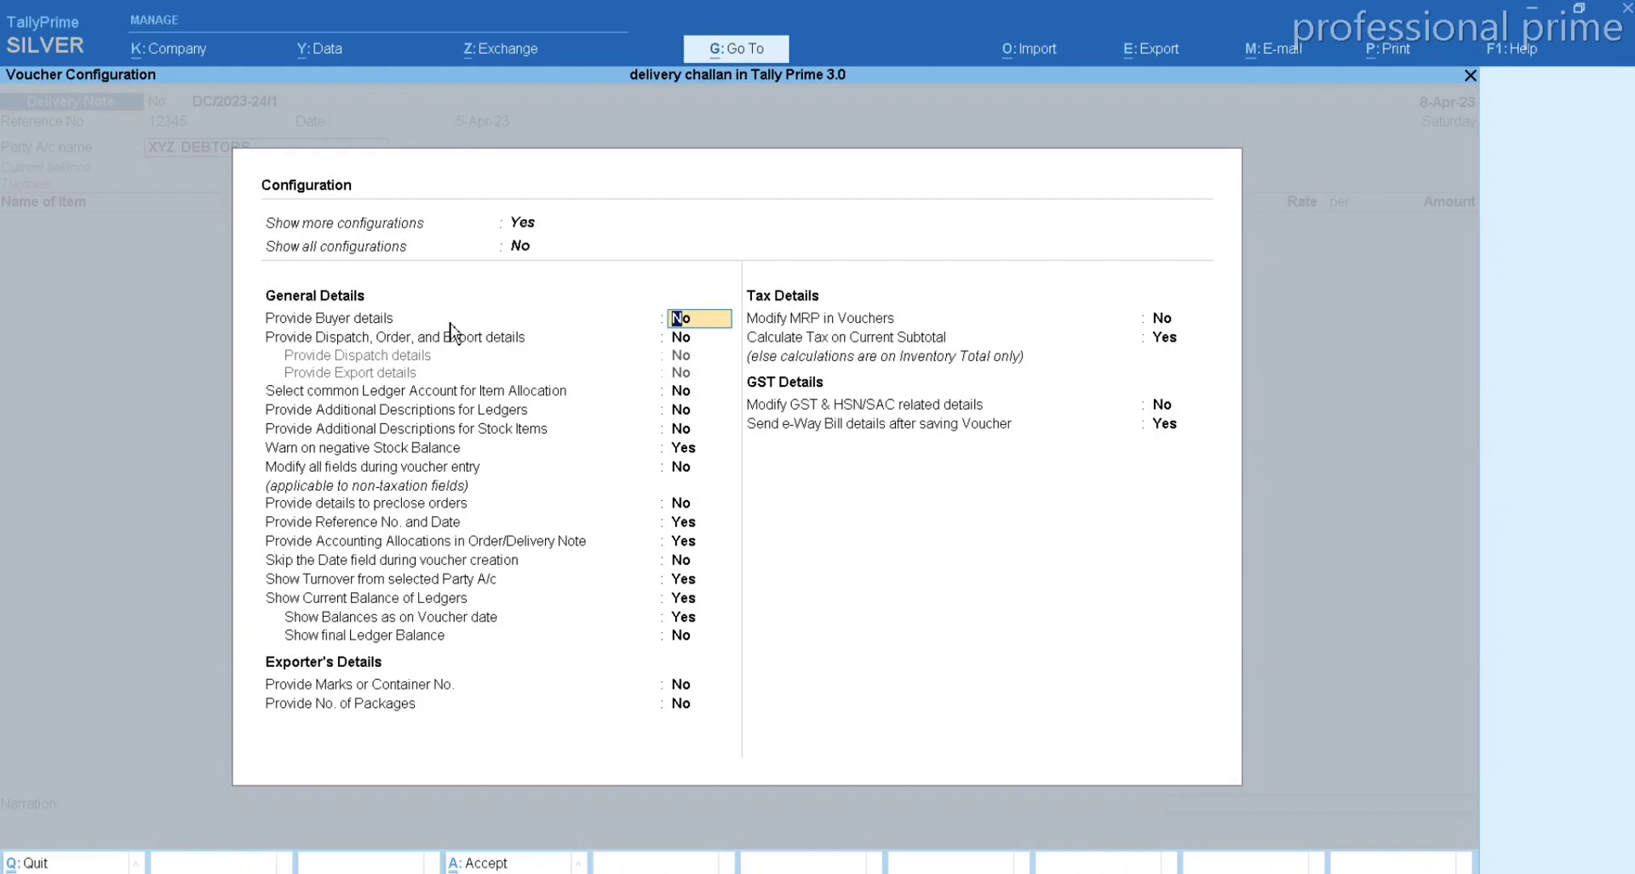
pyautogui.write('Y')
pyautogui.press('Return')
pyautogui.write('Y')
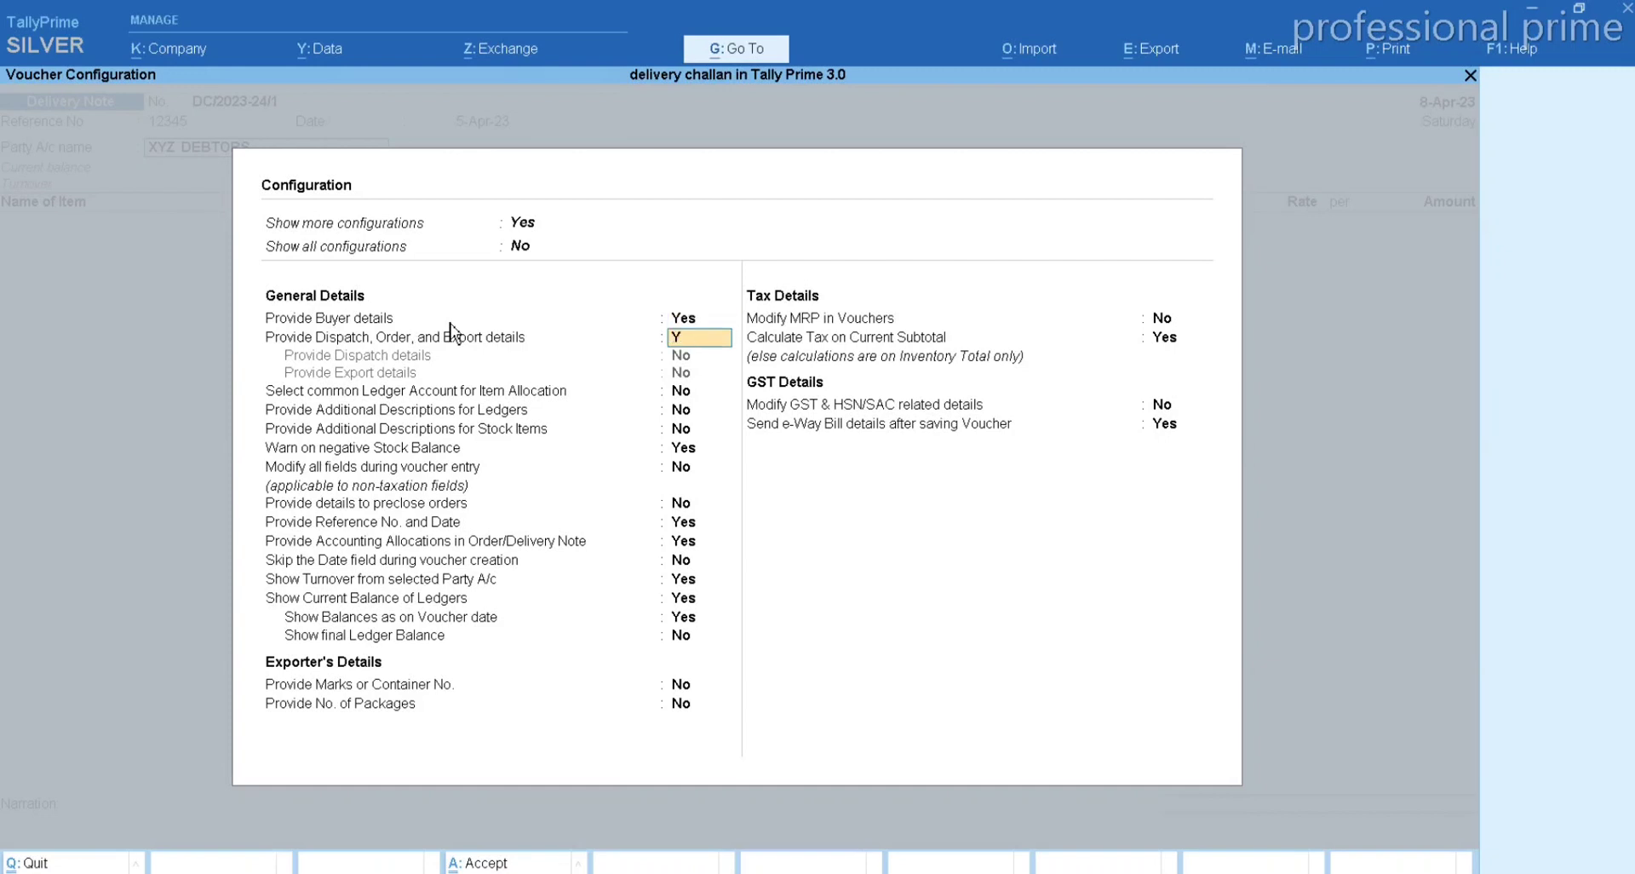
pyautogui.press('Return')
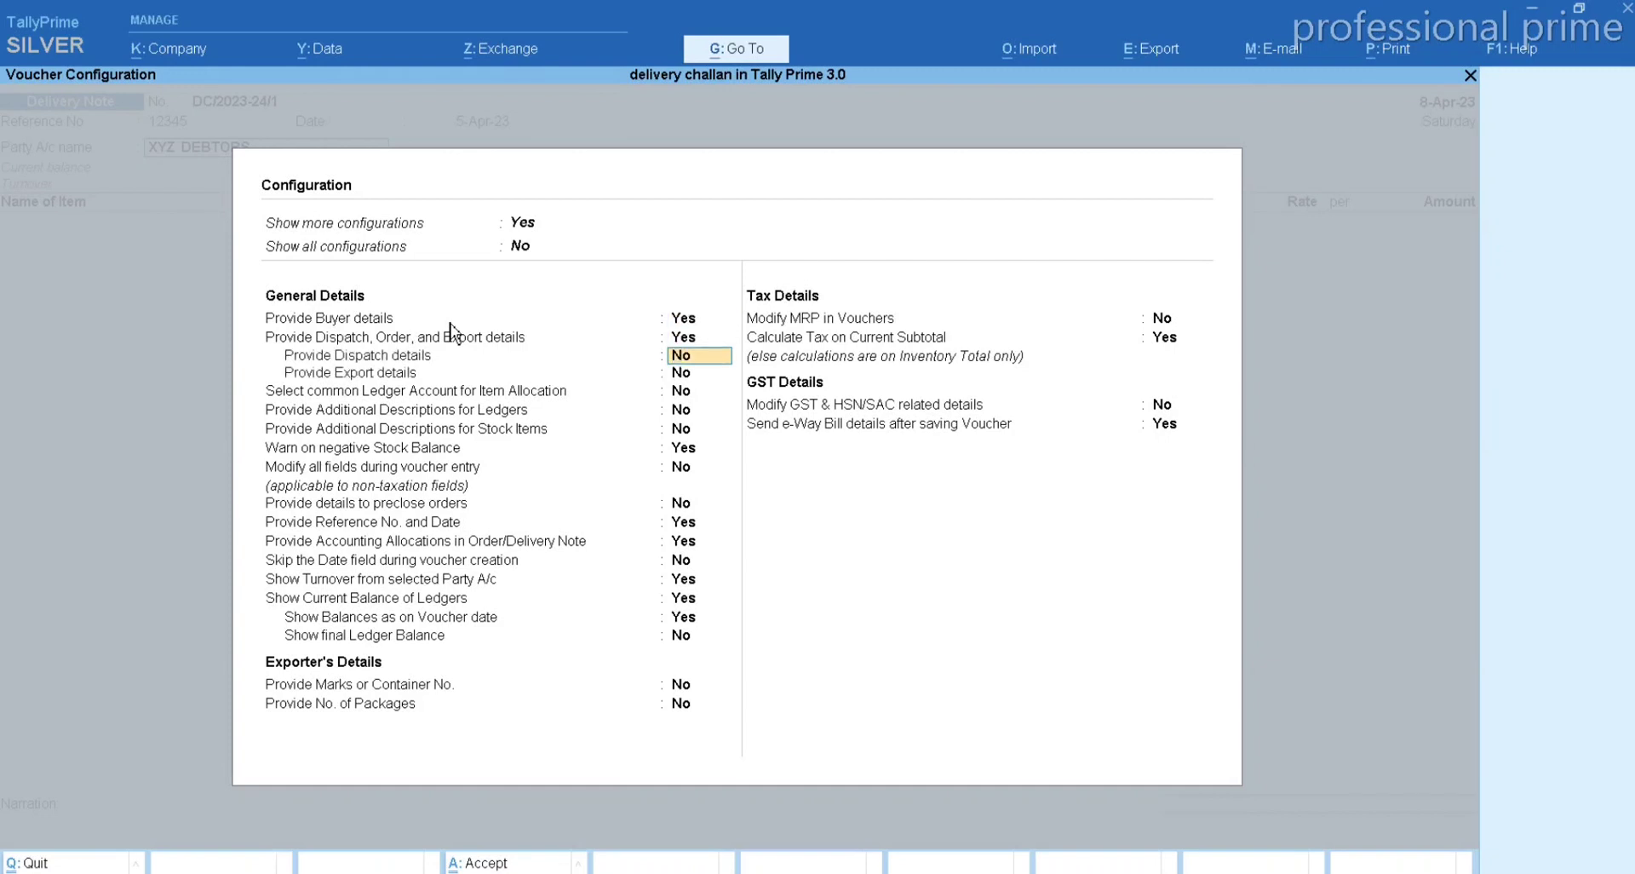
pyautogui.hotkey('ctrl', 'a')
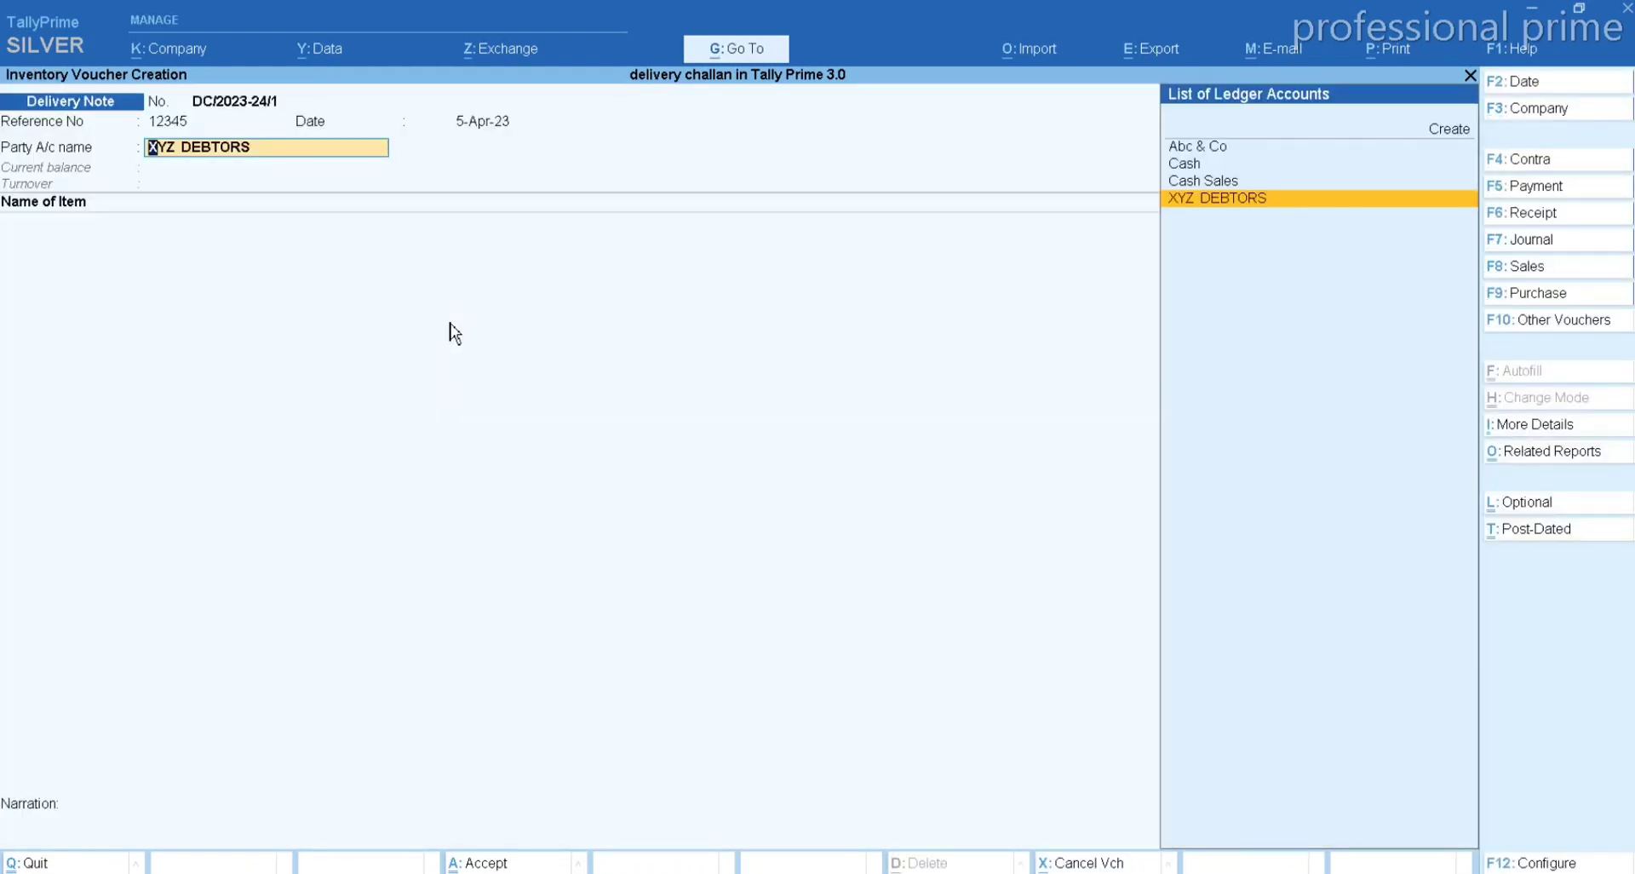
# - Confirm XYZ DEBTORS as the party and link the delivery note to order SO/2023-24/1 dated 5-Apr-23
pyautogui.press('Return')
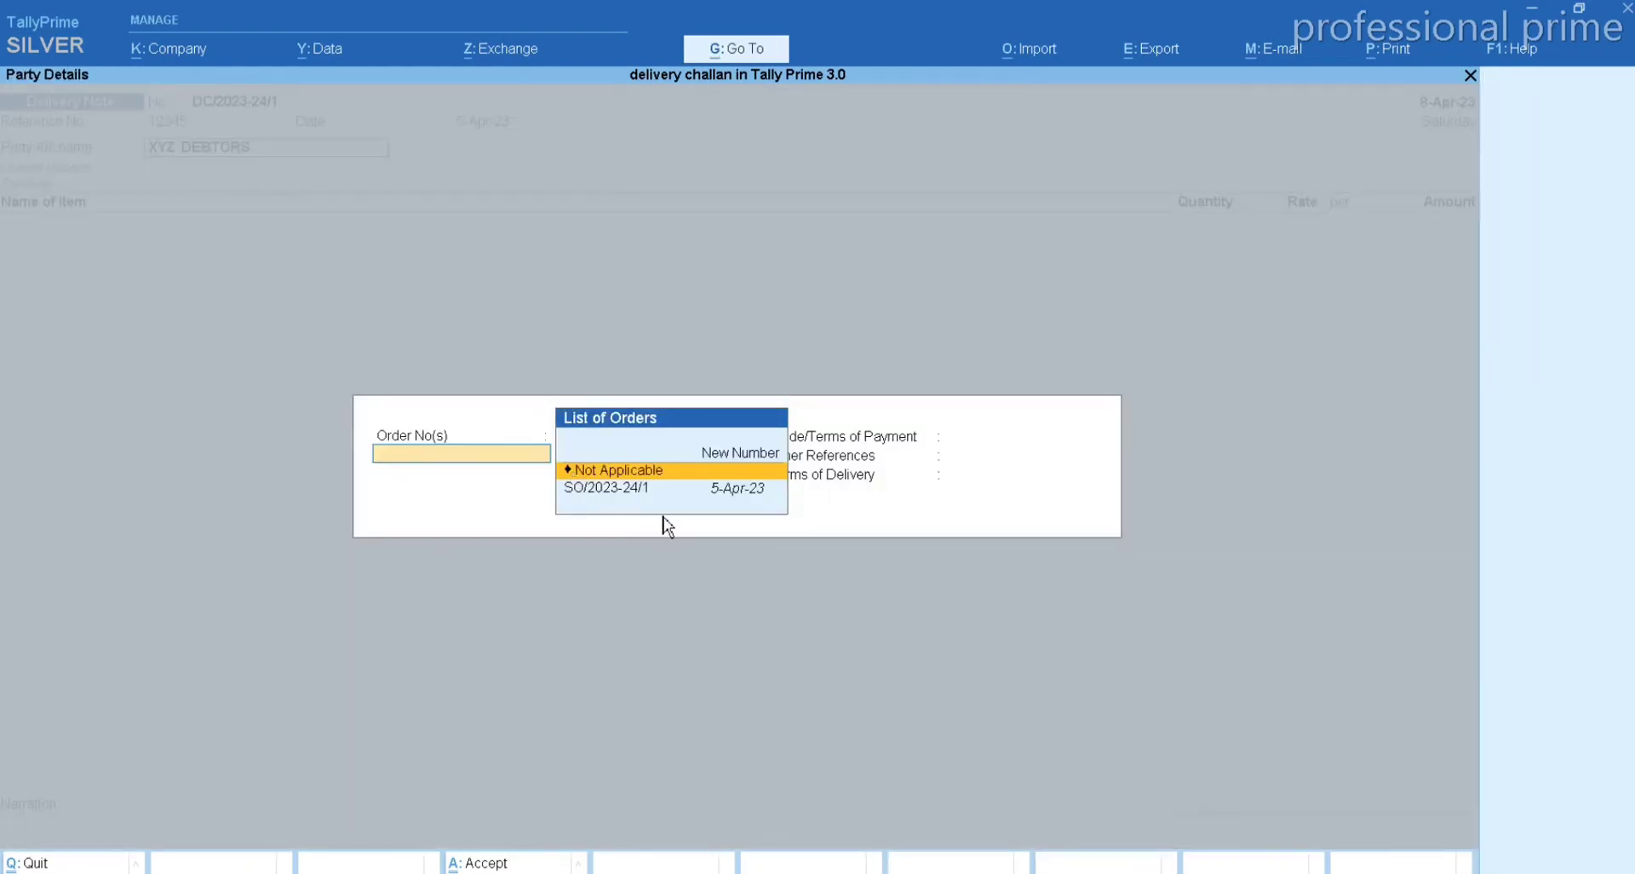
pyautogui.press('Down')
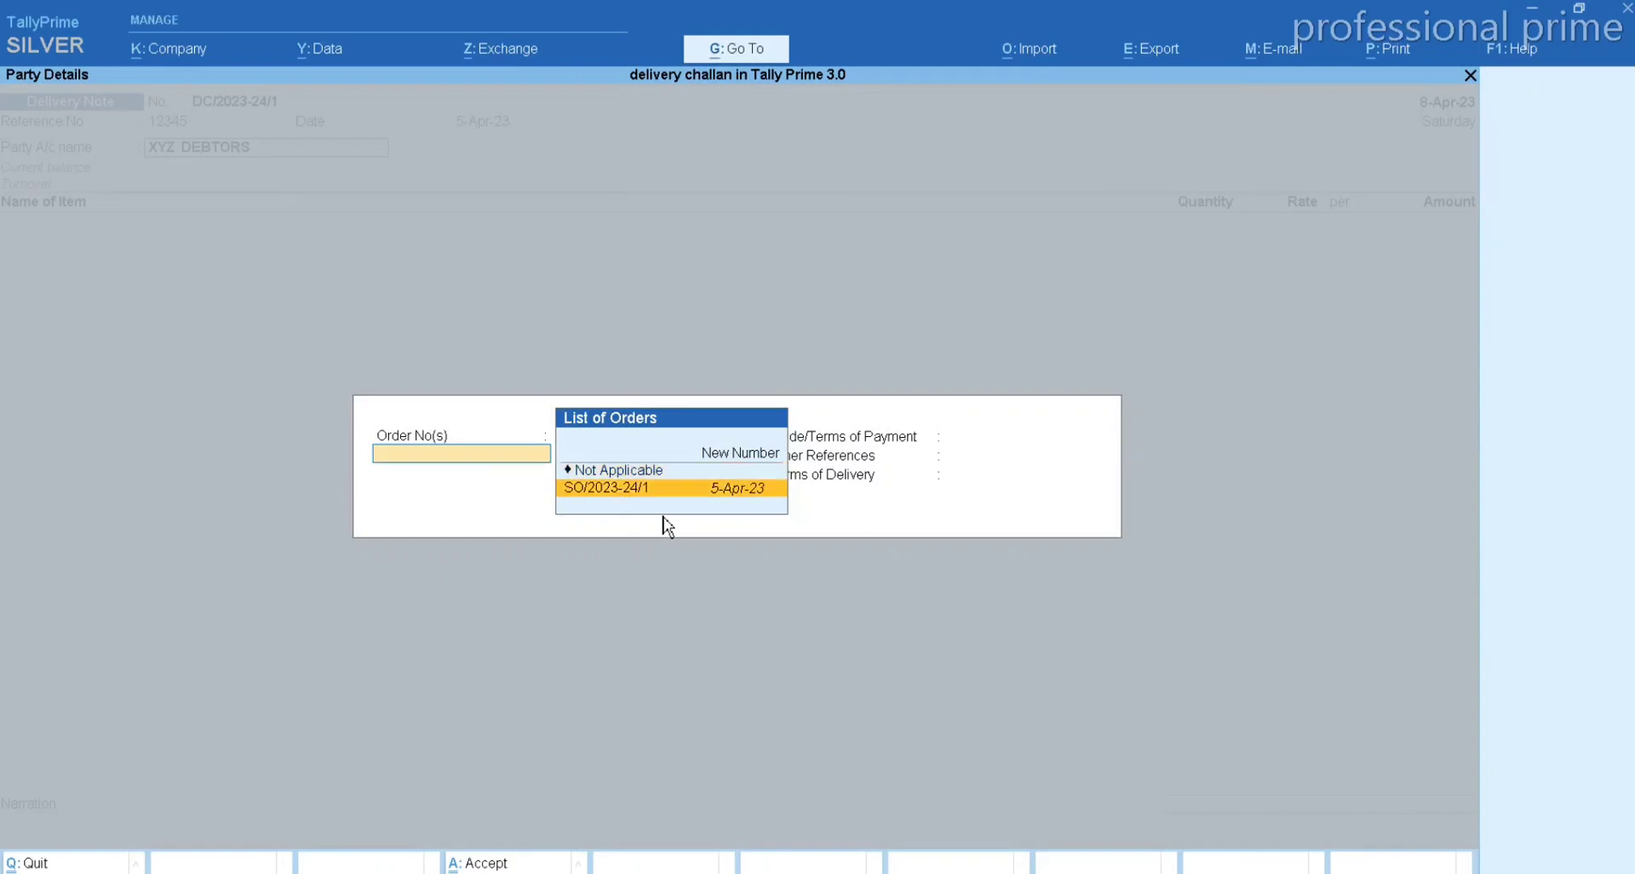
pyautogui.press('Return')
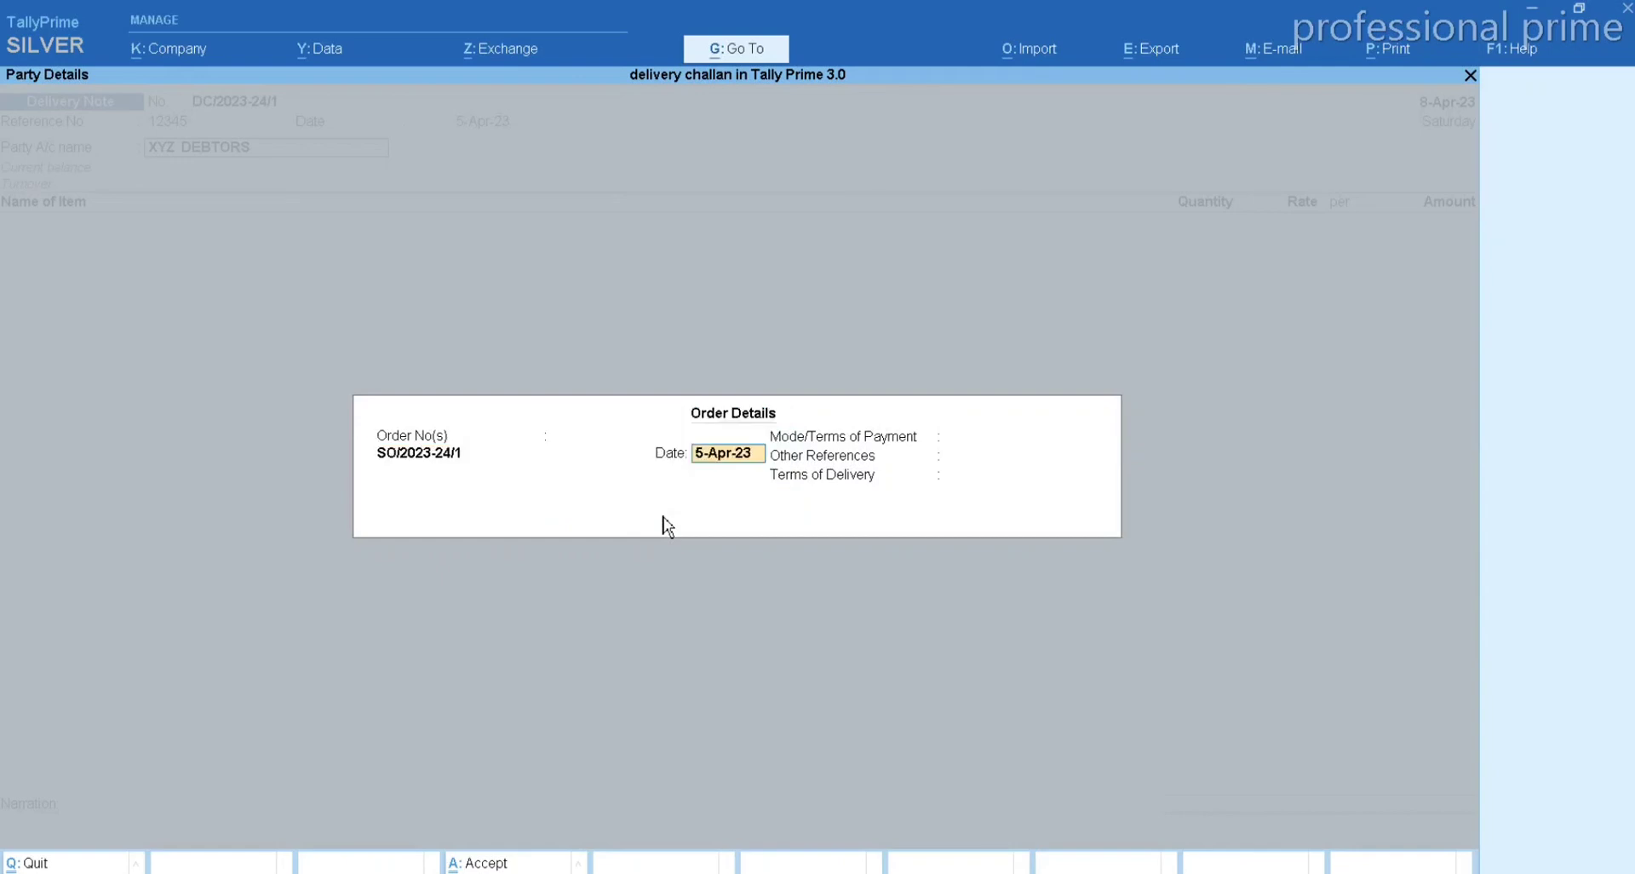
pyautogui.press('Return')
pyautogui.press('Return')
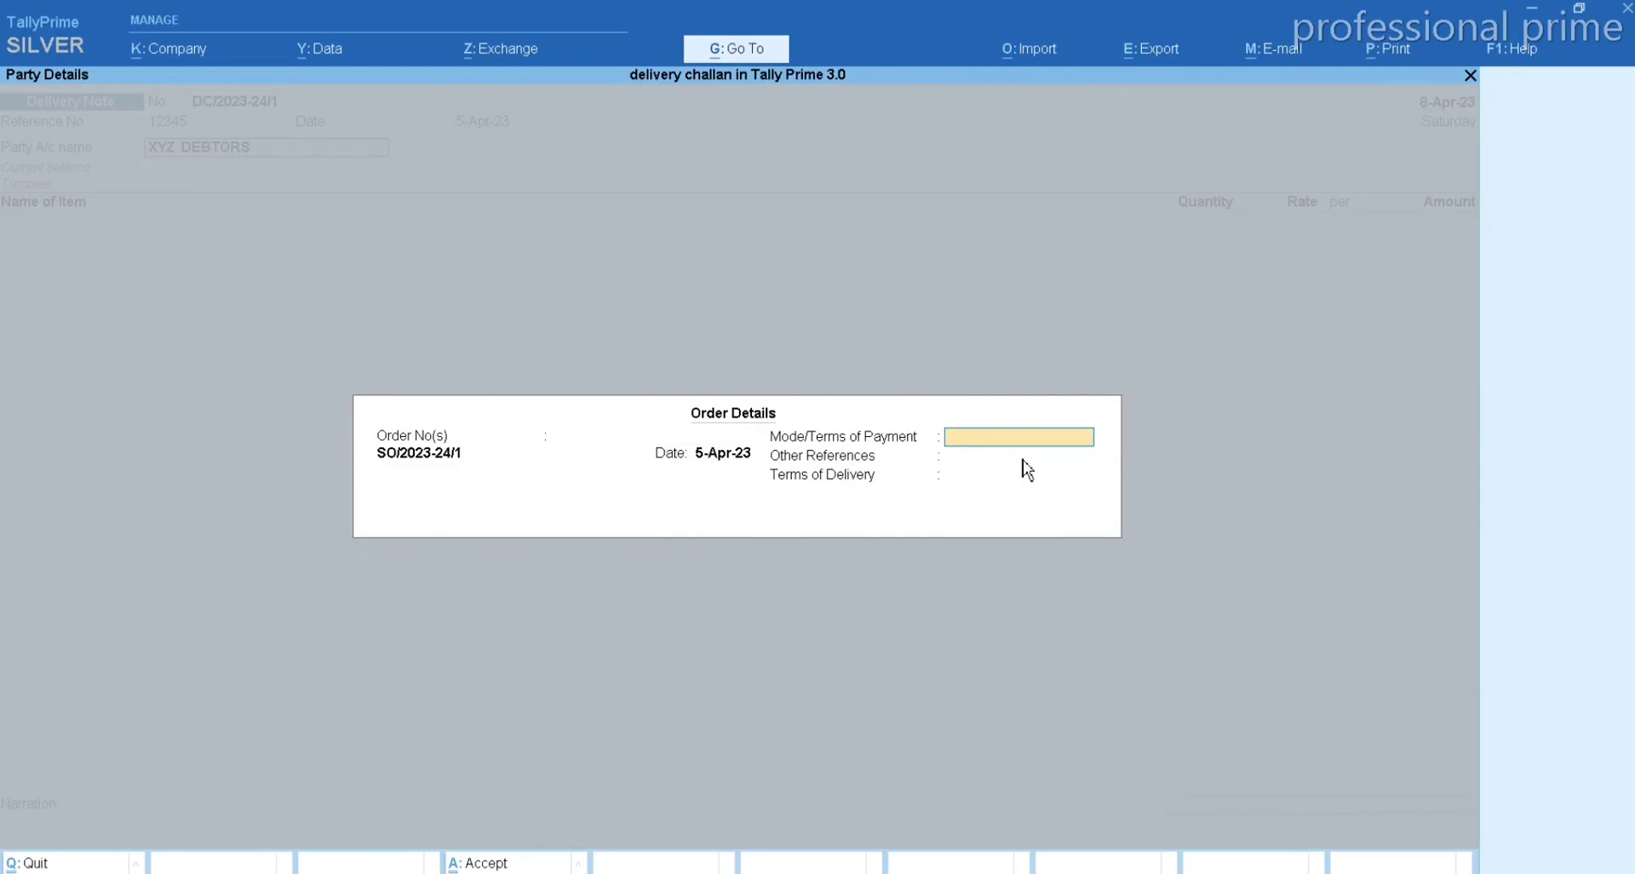
# - Set the mode of payment to CASH, leaving other references and terms of delivery blank
pyautogui.write('CASH')
pyautogui.press('Return')
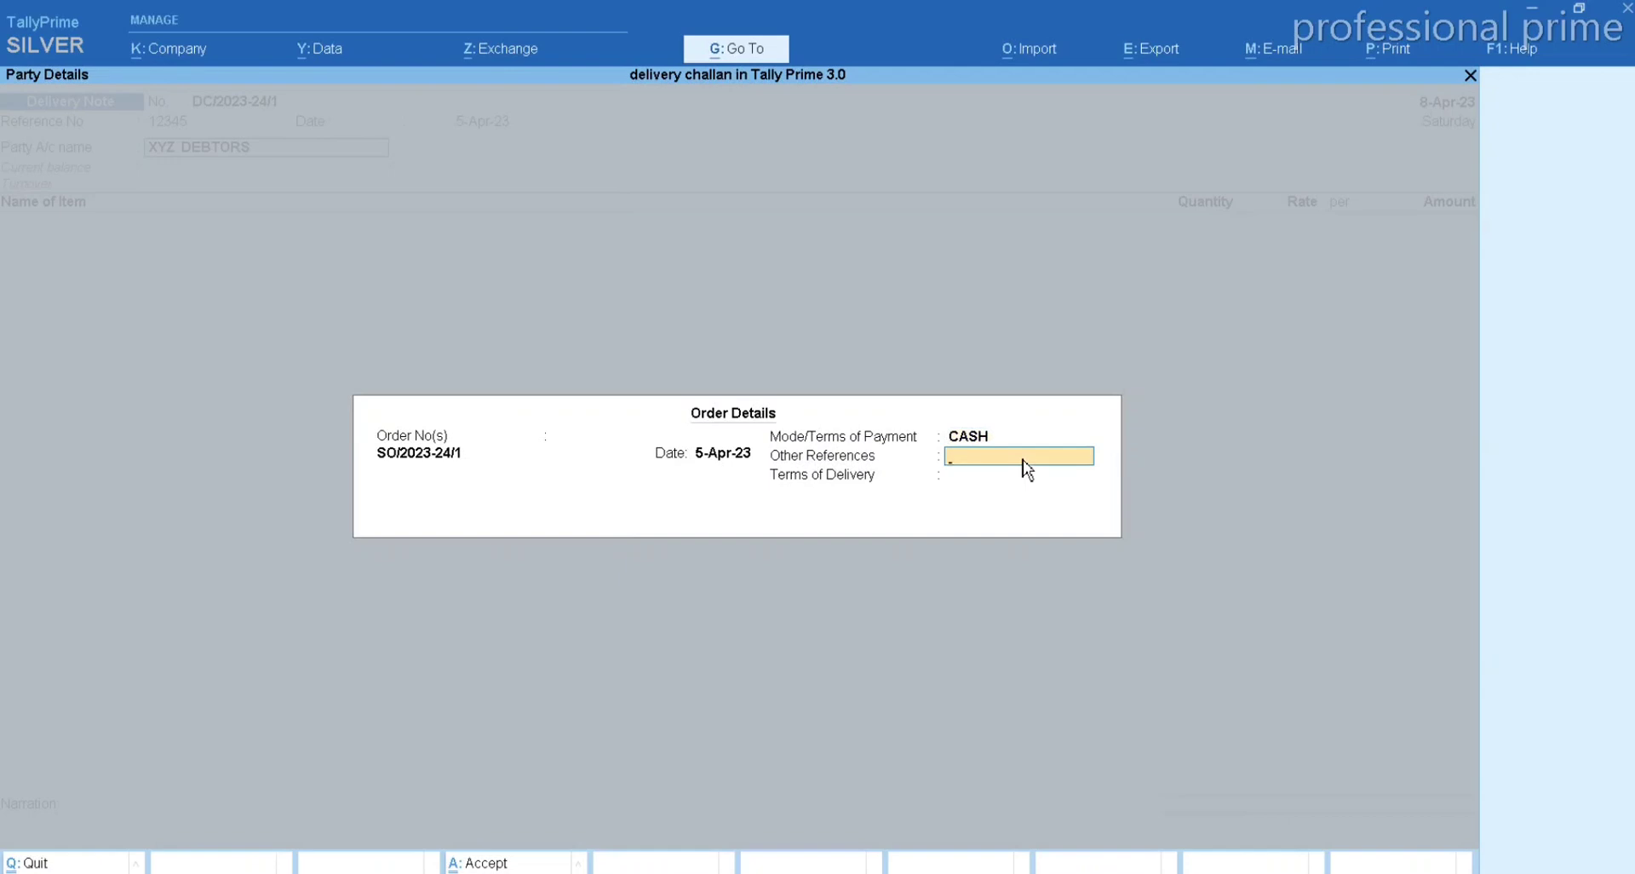
pyautogui.press('Return')
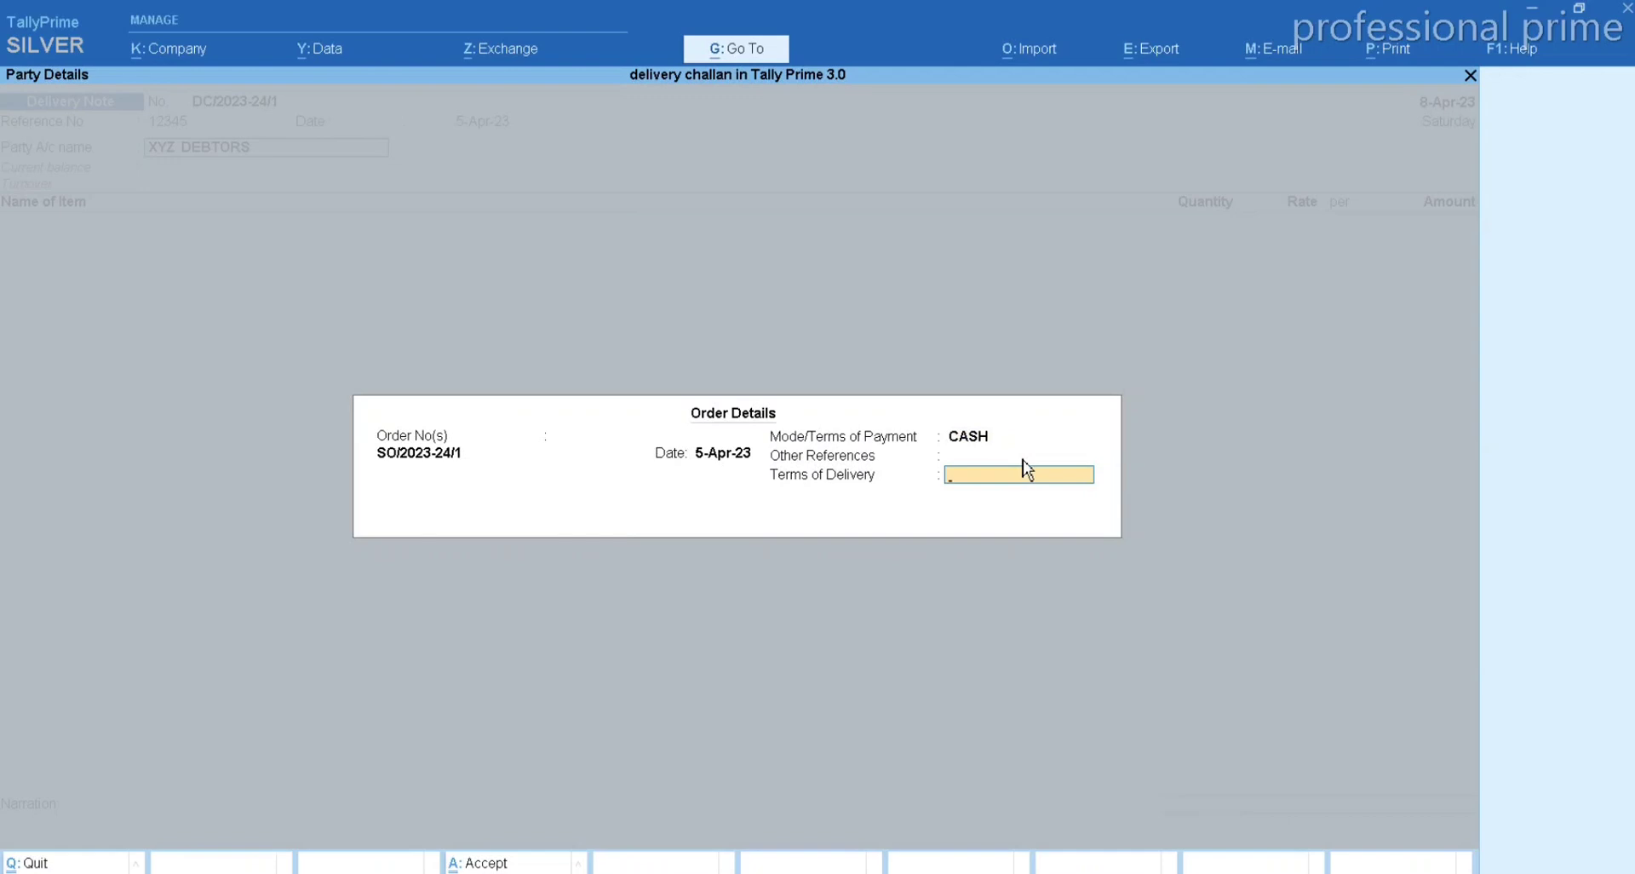
pyautogui.press('Return')
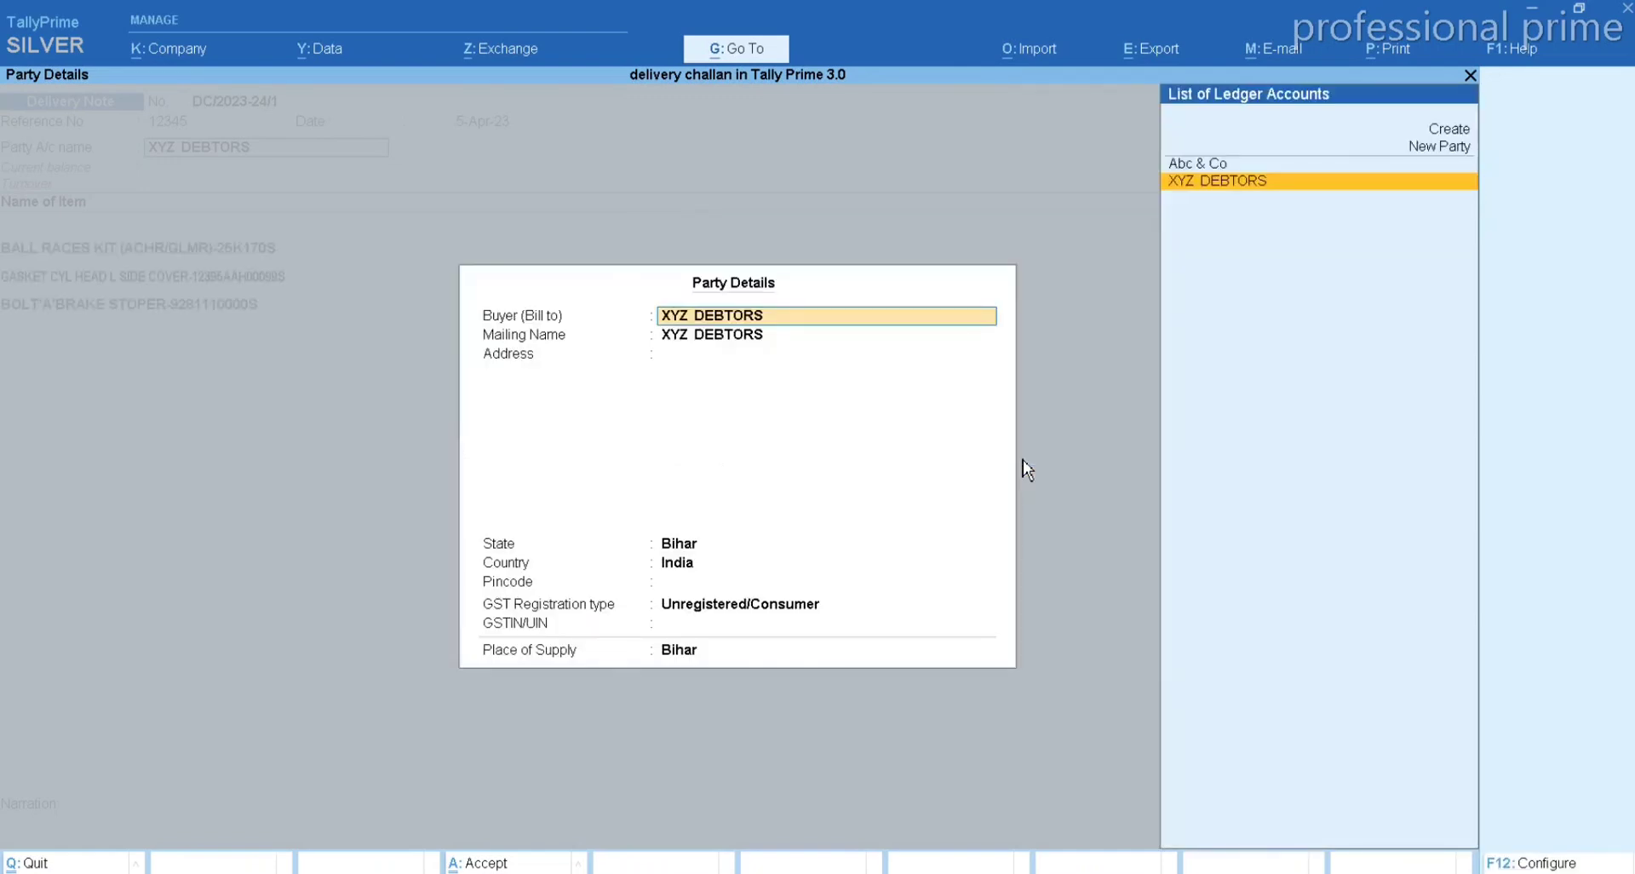
# - Accept the buyer and mailing details for XYZ DEBTORS
pyautogui.press('Return')
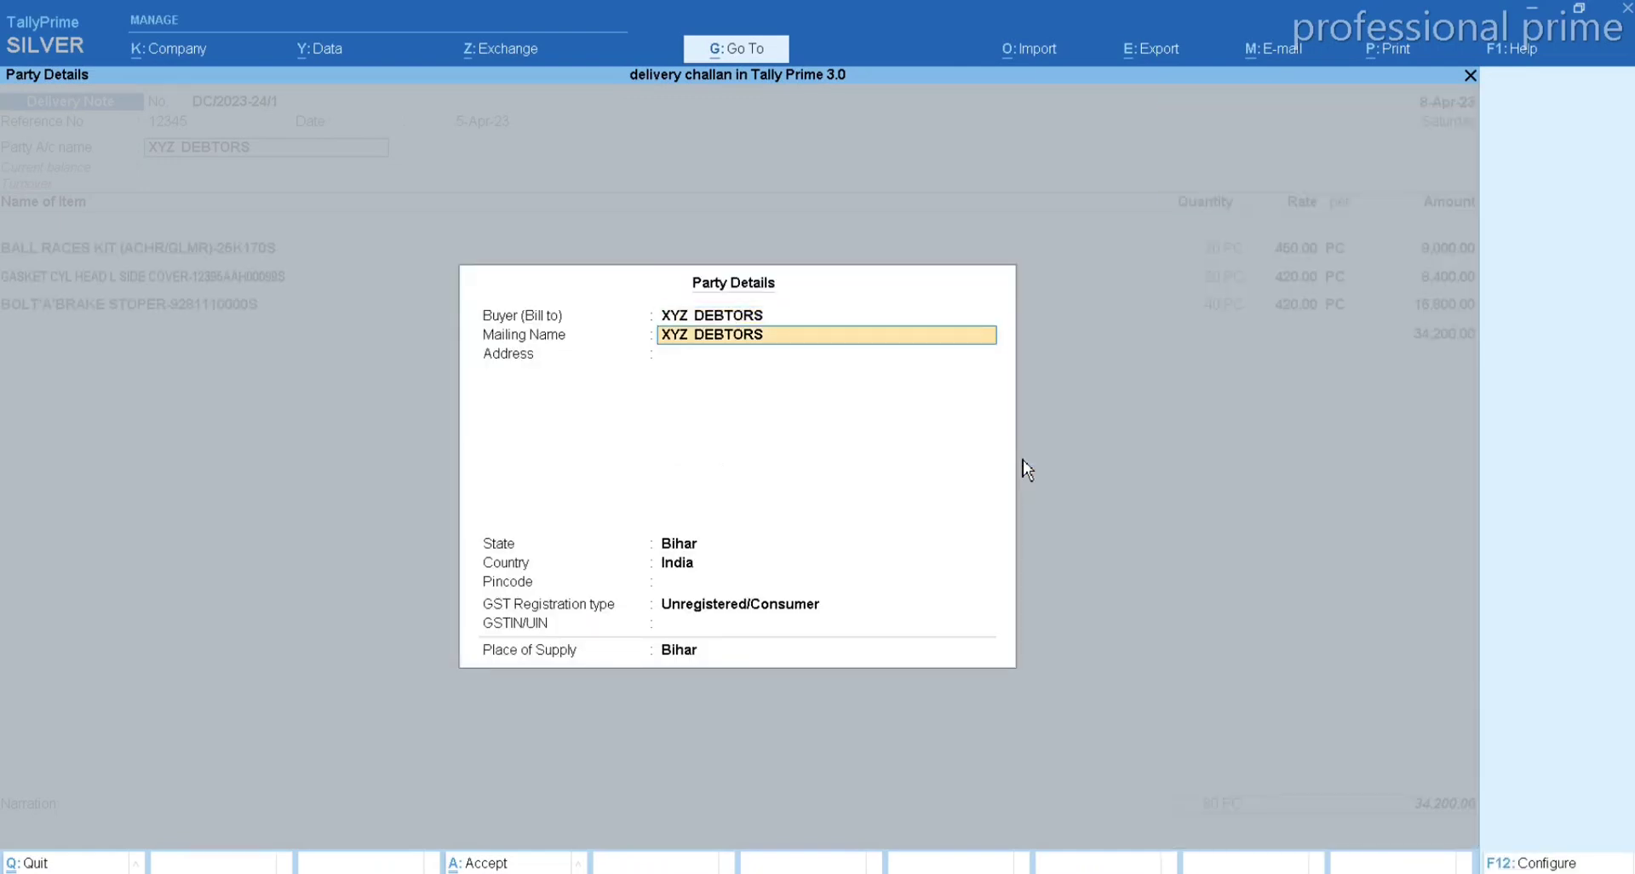
pyautogui.press('Return')
pyautogui.press('Return')
pyautogui.hotkey('ctrl', 'a')
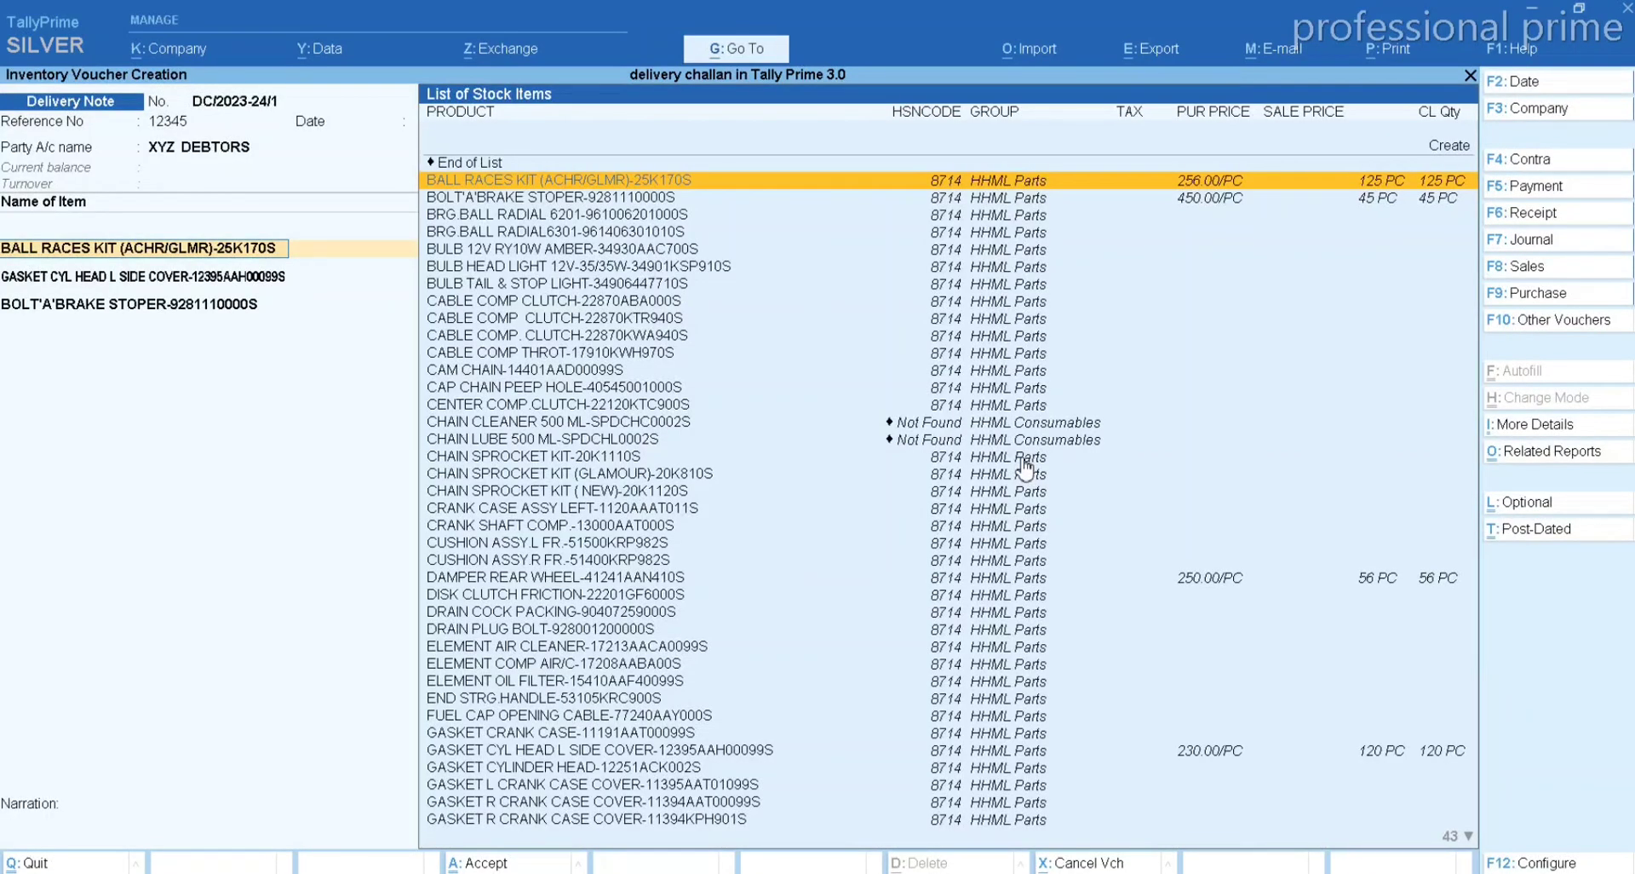
# - Confirm the ball races kit allocation with tracking number DC/2023-24/1, order SO/2023-24/1, and 20 PC at 450 per PC
pyautogui.press('Return')
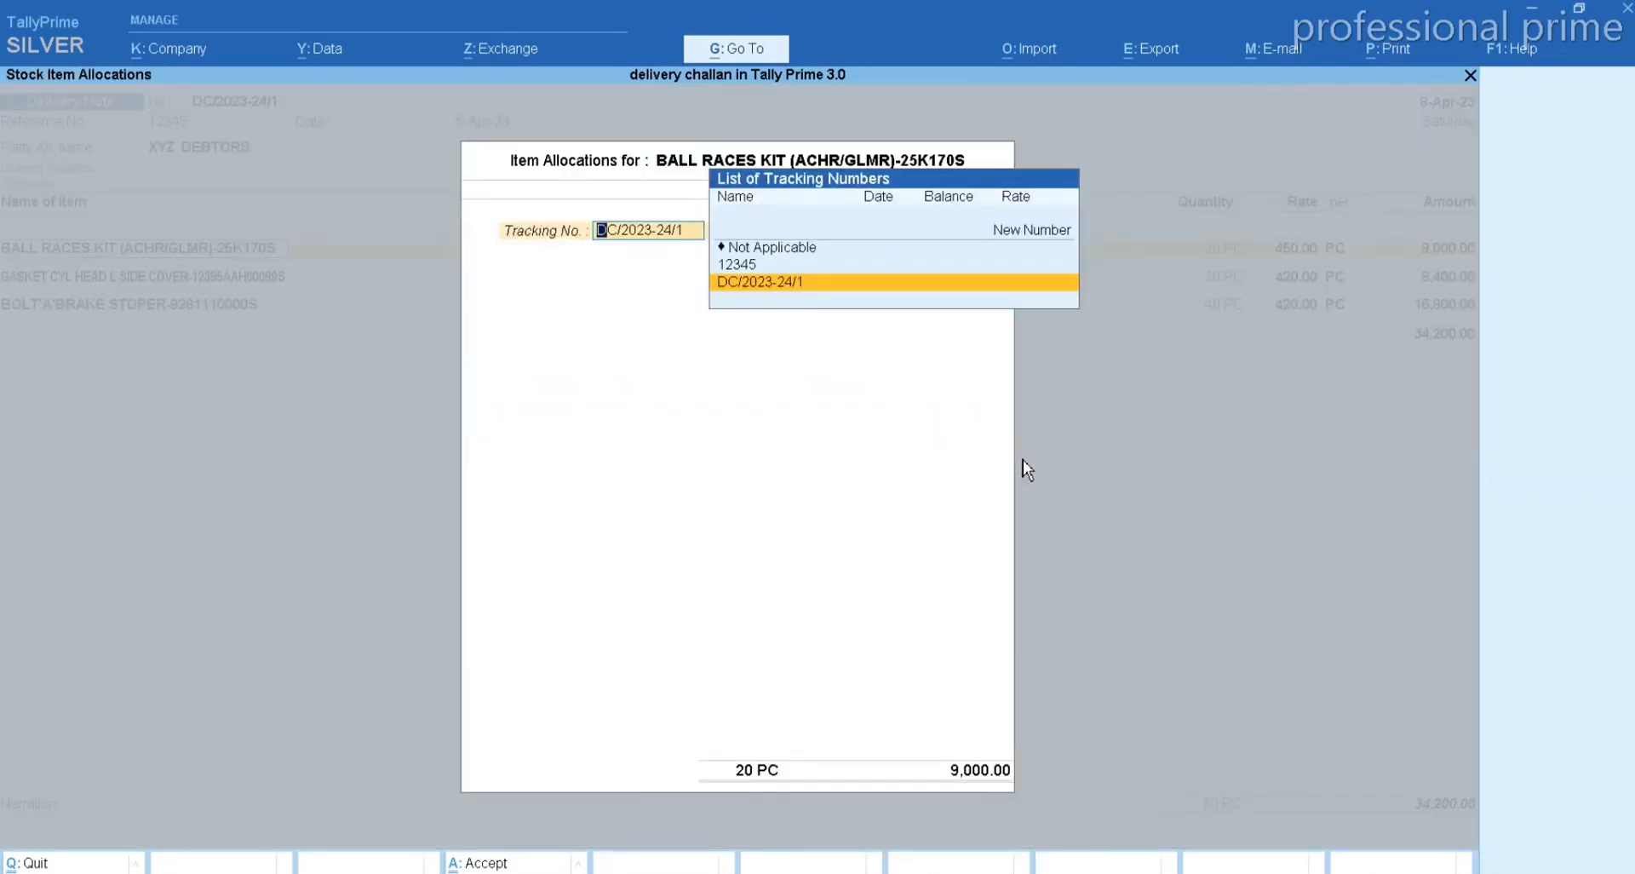
pyautogui.press('Return')
pyautogui.press('Return')
pyautogui.press('Return')
pyautogui.press('Return')
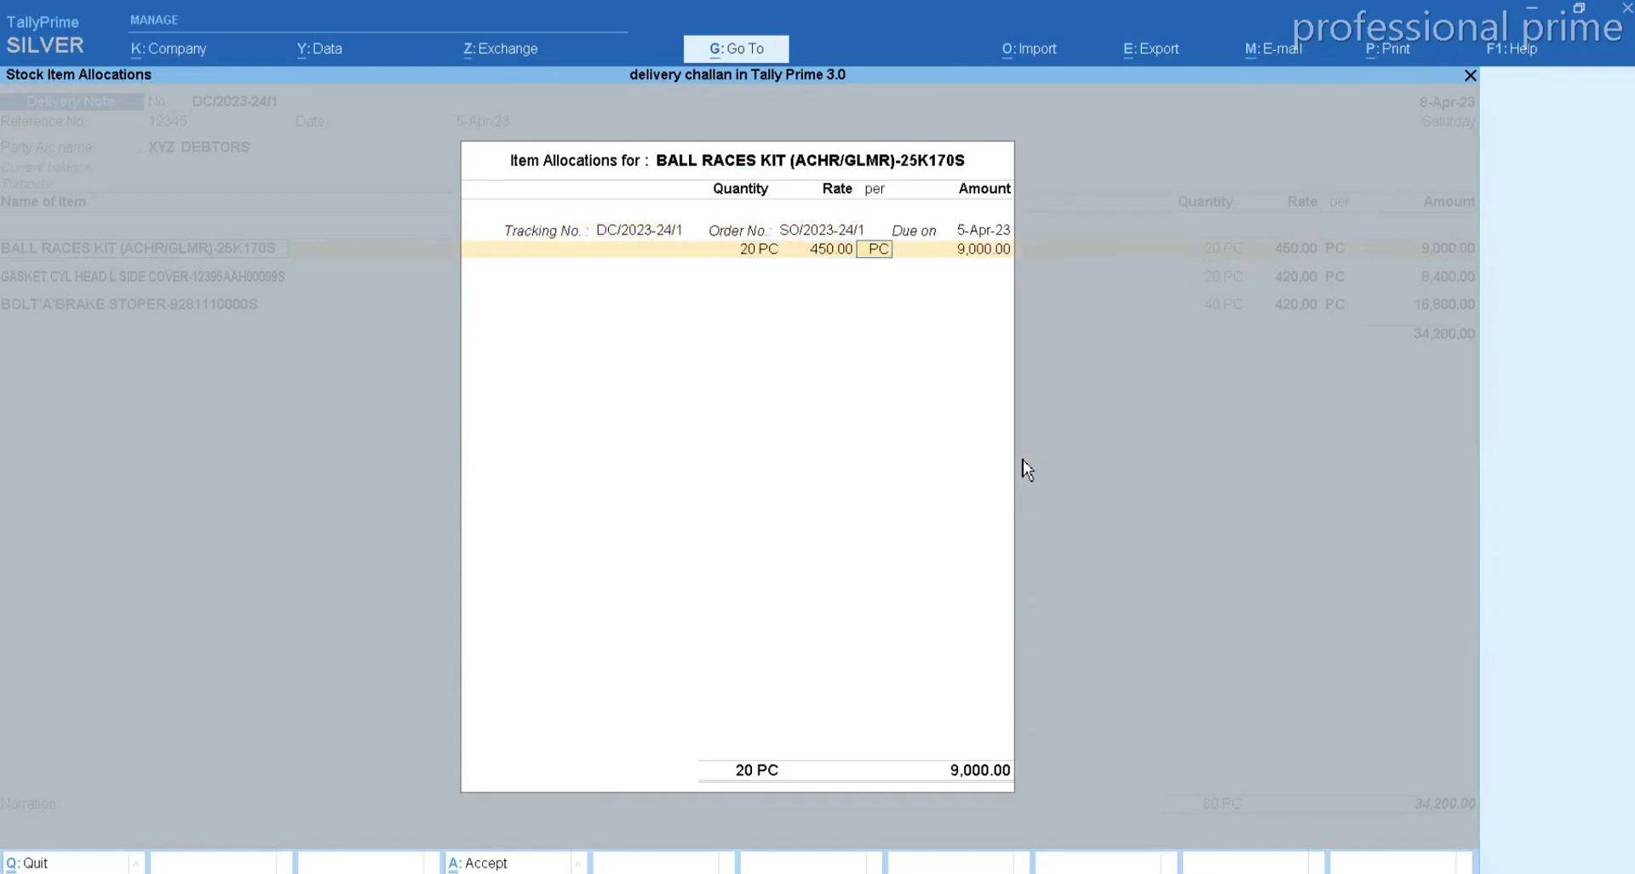
pyautogui.press('Return')
pyautogui.press('Return')
pyautogui.press('Return')
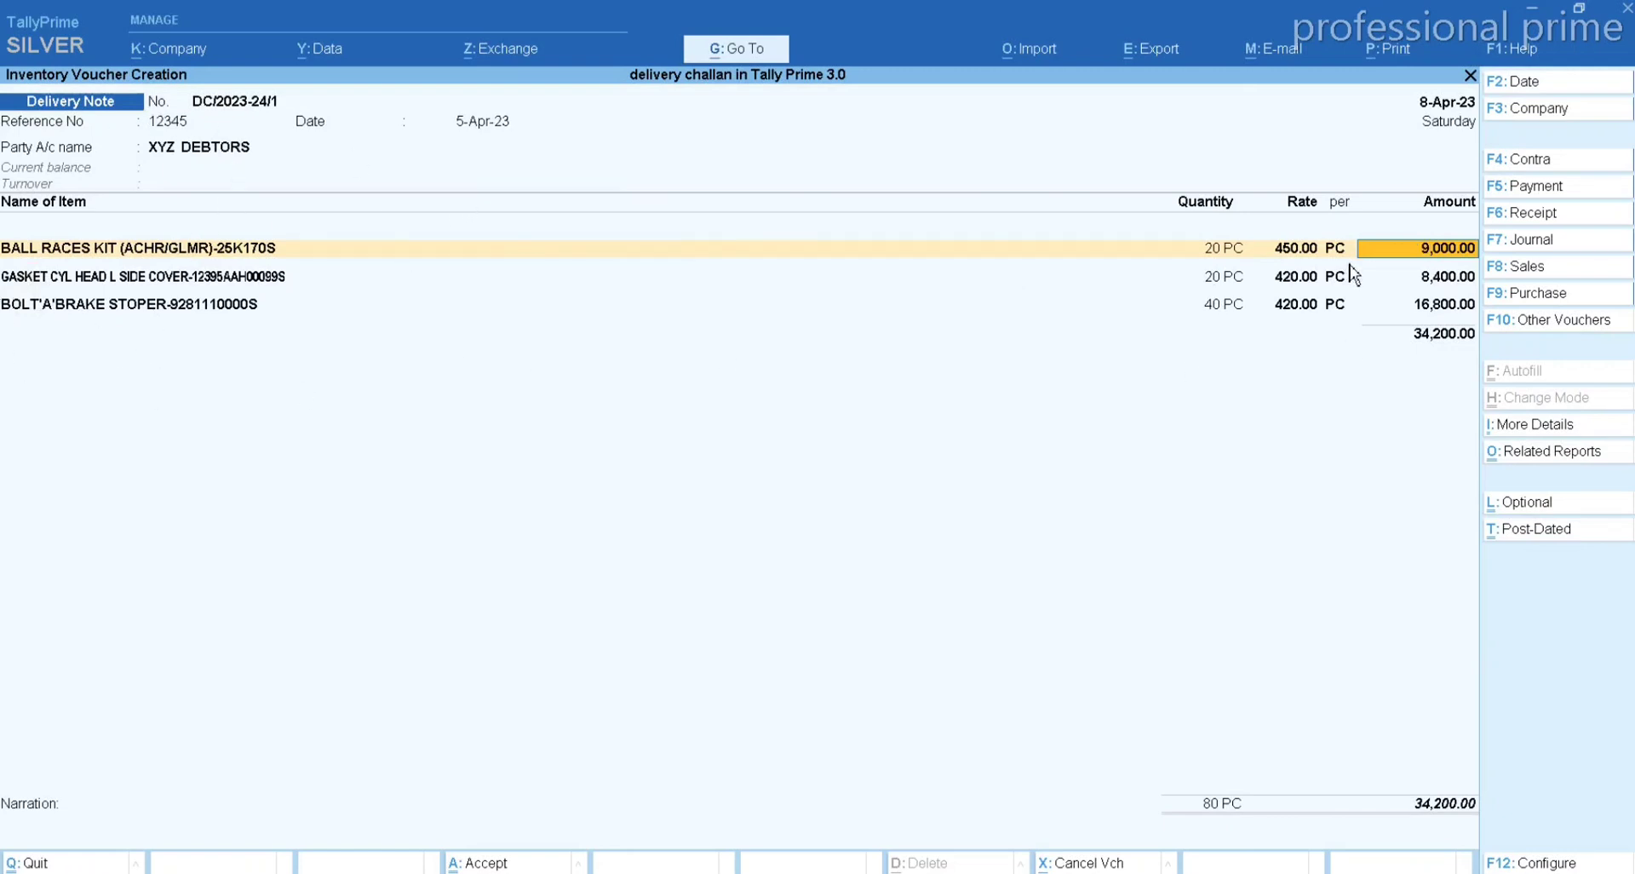
# - Accept the ball races kit's amount with LOCAL GOODS SALE as its accounting ledger
pyautogui.press('Return')
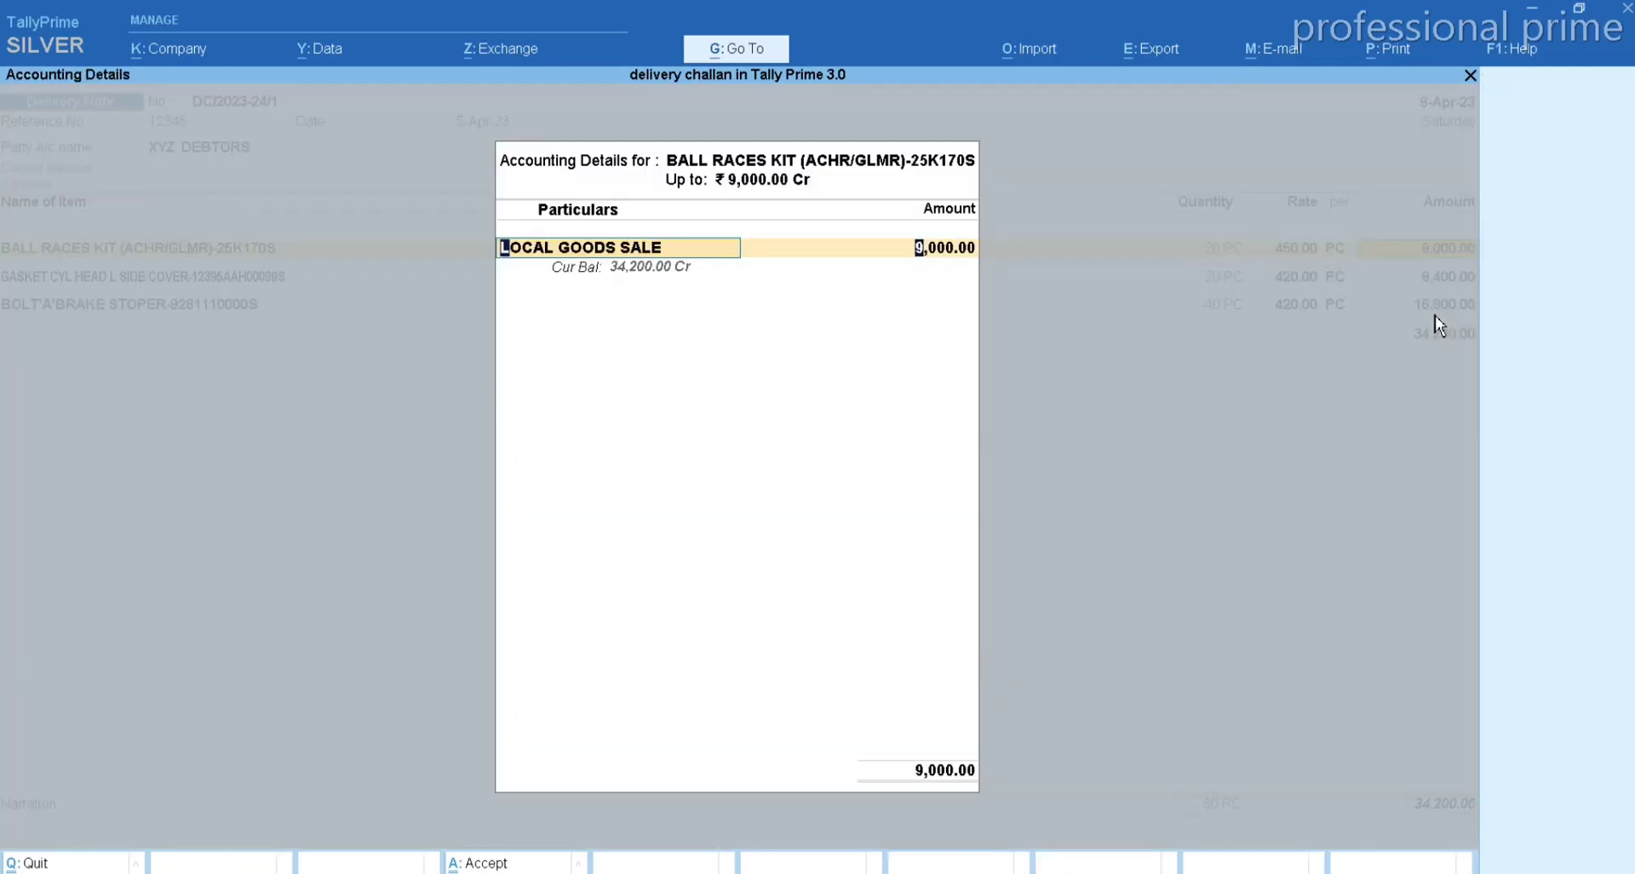
pyautogui.press('Return')
pyautogui.press('Return')
# - Confirm the gasket line's allocation of 20 PC at 420 per PC and its accounting details
pyautogui.press('Return')
pyautogui.press('Return')
pyautogui.press('Return')
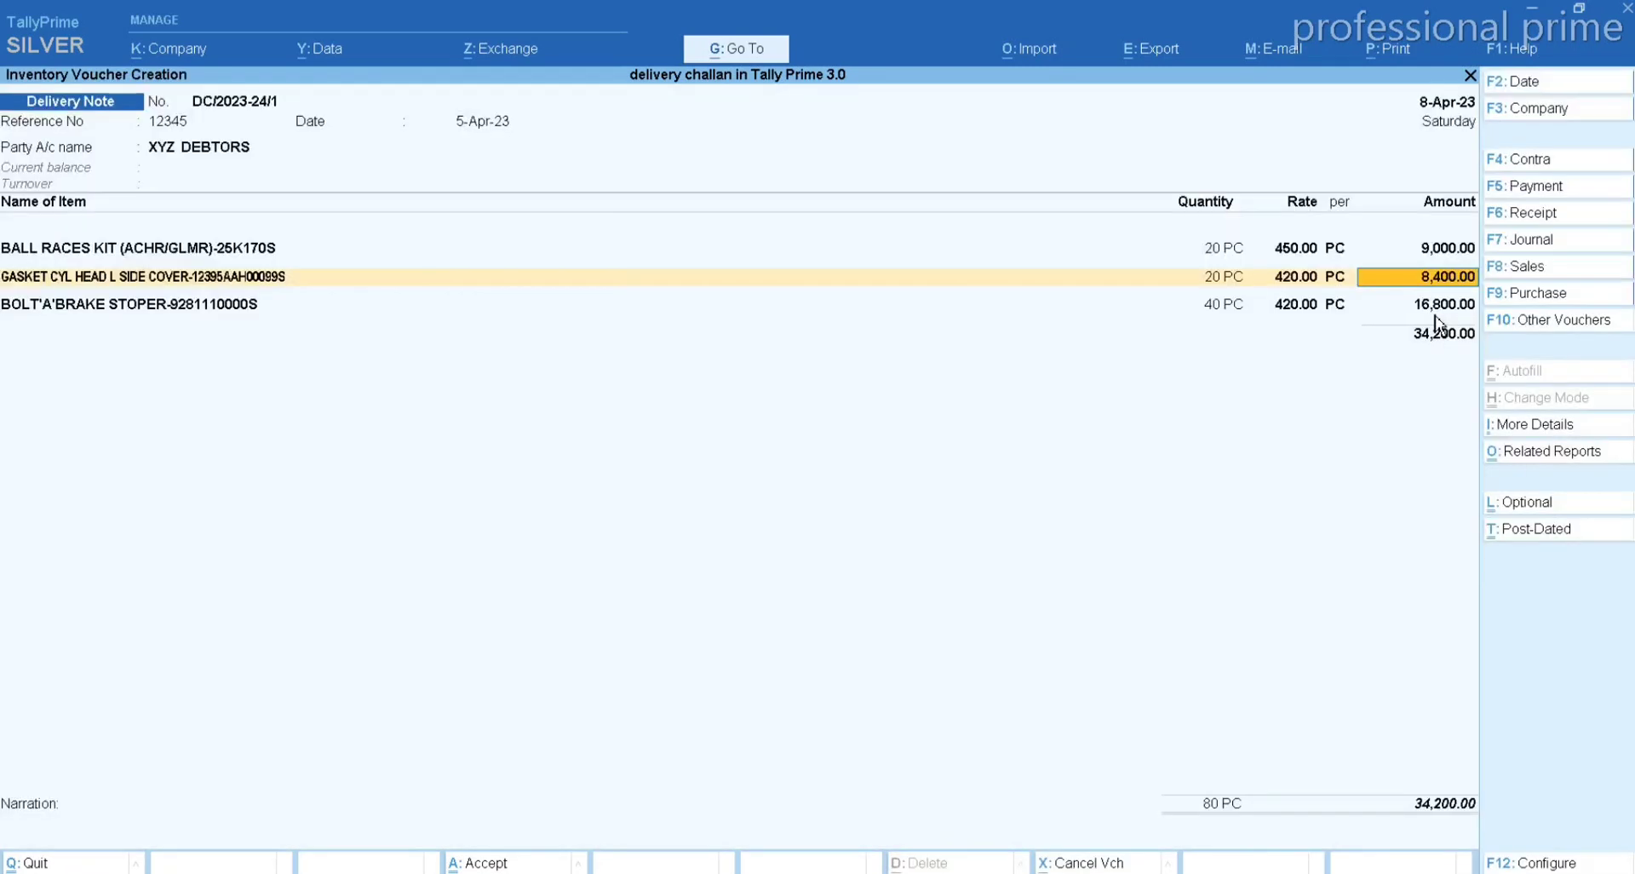
pyautogui.press('Return')
pyautogui.press('Return')
pyautogui.press('Return')
# - Confirm the BOLT'A'BRAKE STOPER allocation of 40 PC at 420 under tracking number DC/2023-24/1, and accept its accounting details
pyautogui.press('Return')
pyautogui.press('Return')
pyautogui.press('Return')
pyautogui.press('Return')
pyautogui.press('Return')
pyautogui.press('Return')
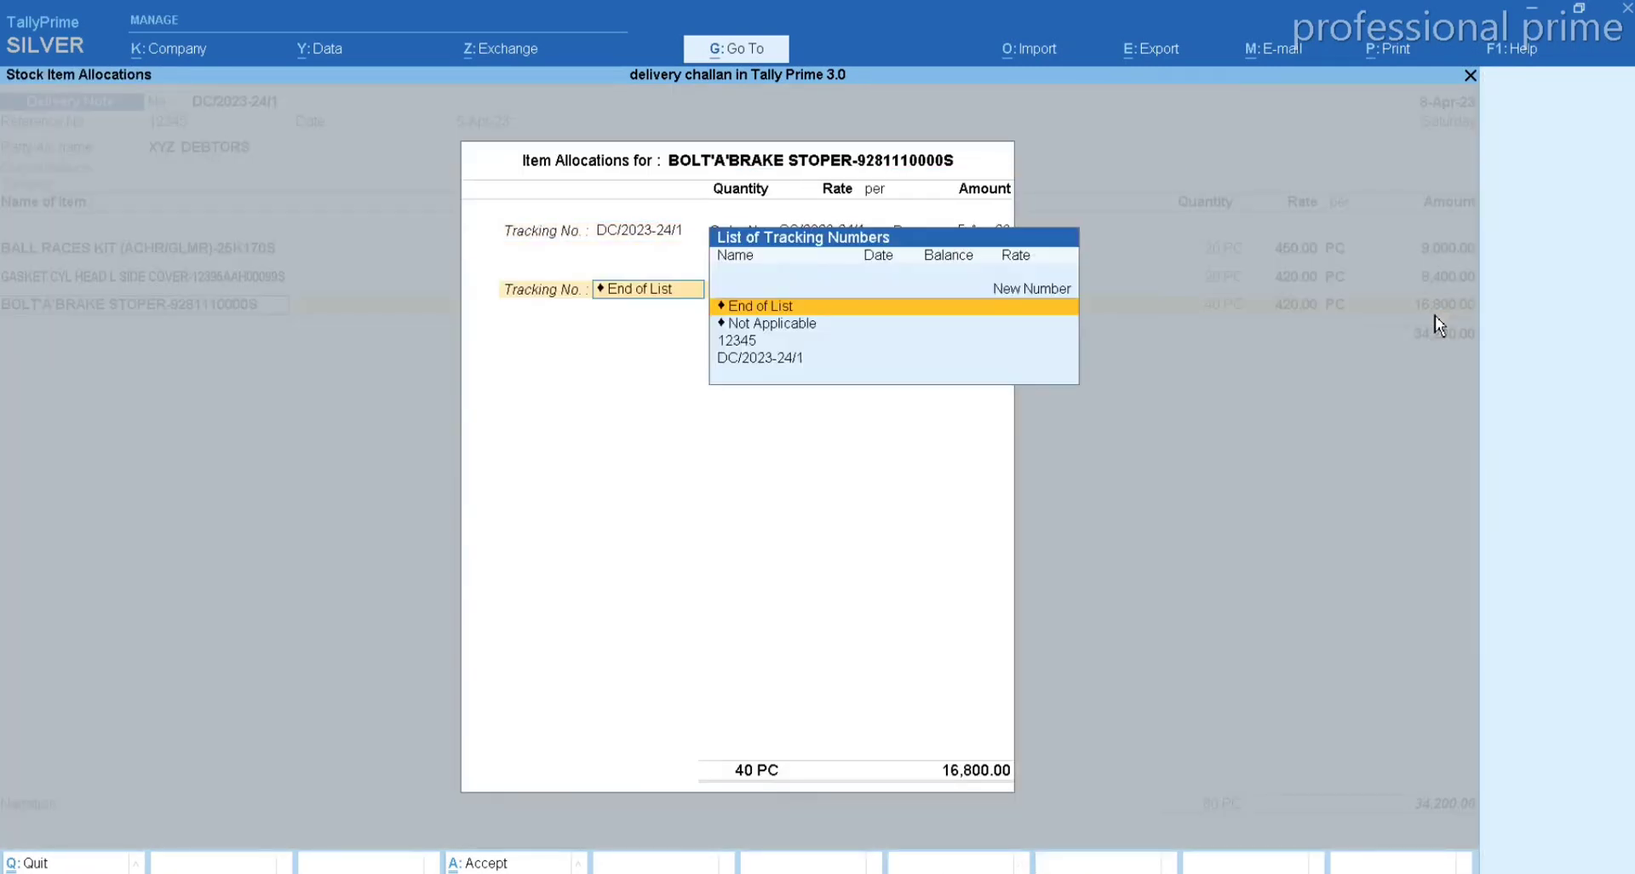
pyautogui.press('Return')
pyautogui.press('Return')
pyautogui.press('Return')
pyautogui.press('Return')
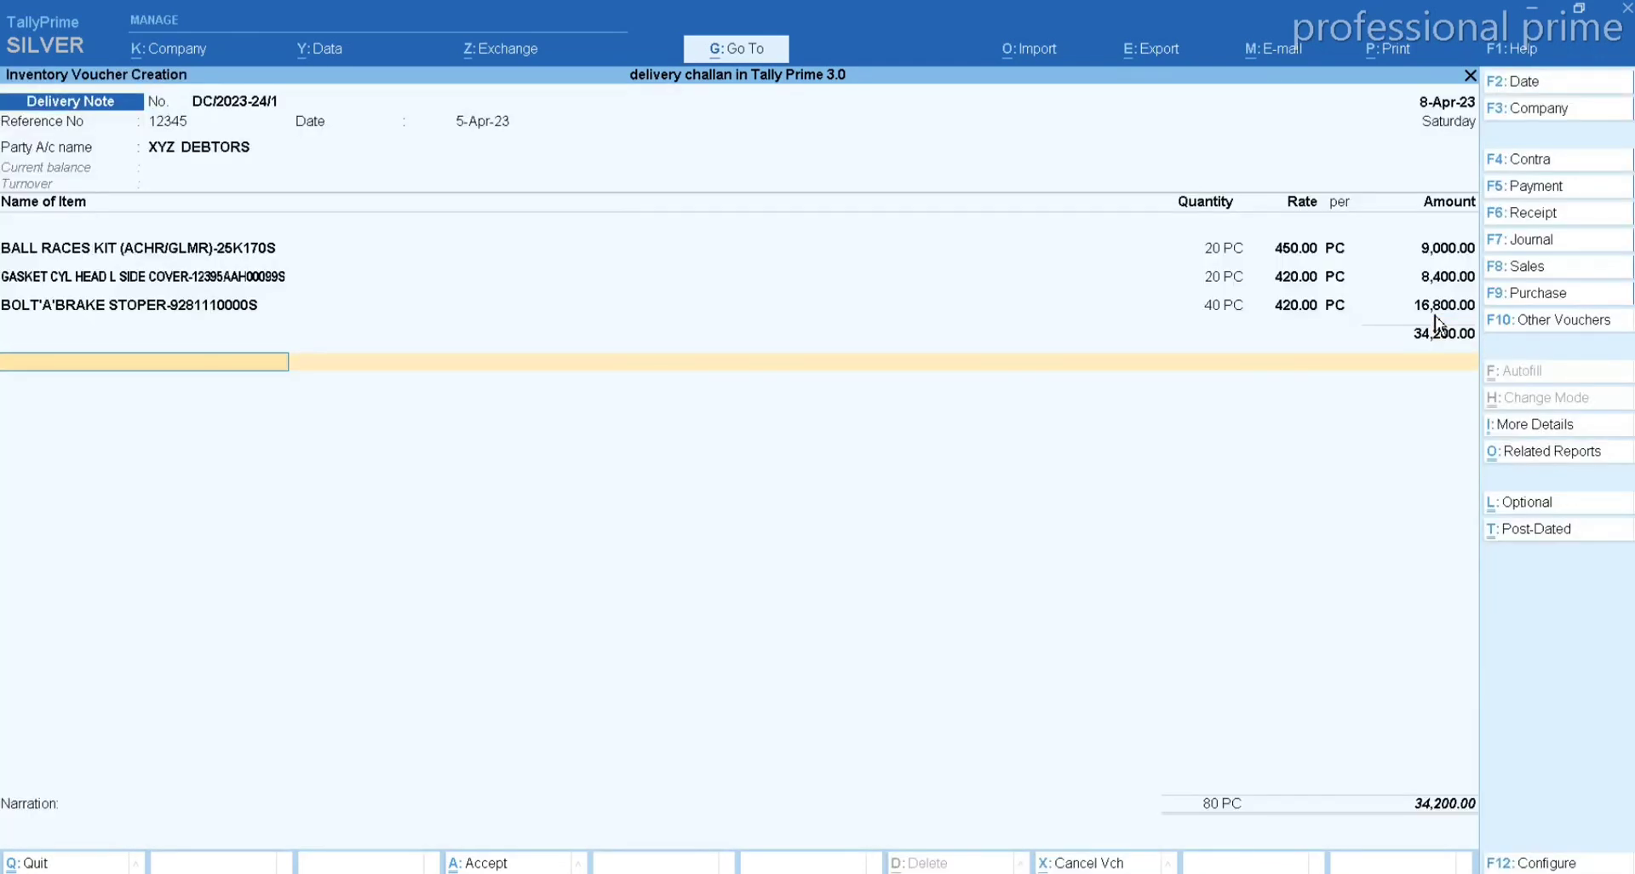
# - Save the Delivery Note for XYZ DEBTORS with its three stock items and leave voucher creation
pyautogui.press('Return')
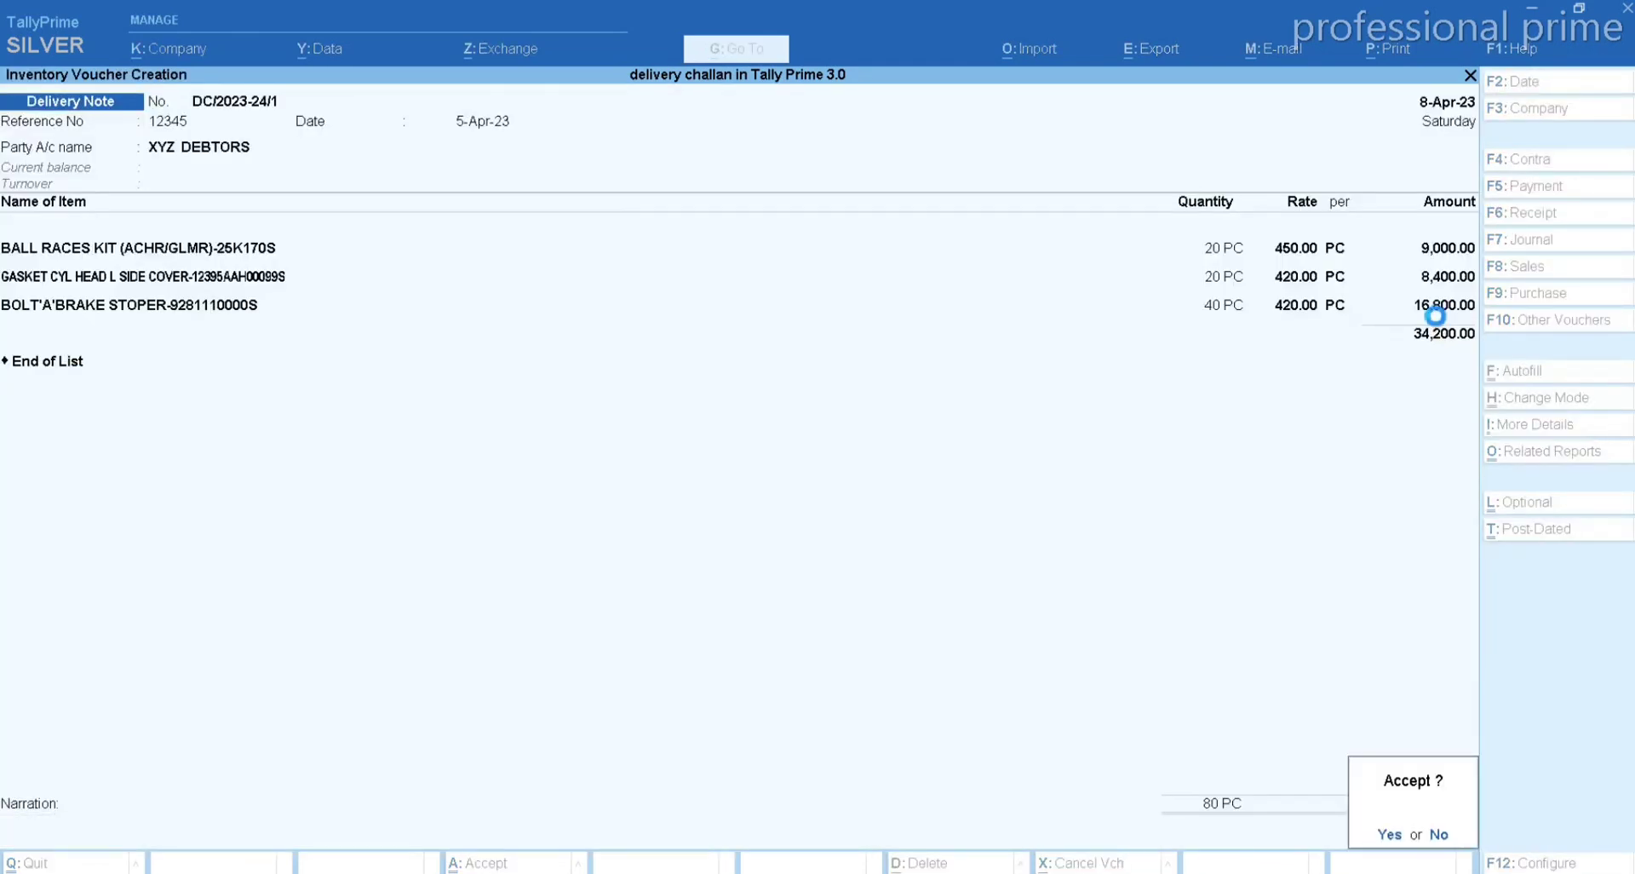
pyautogui.press('Return')
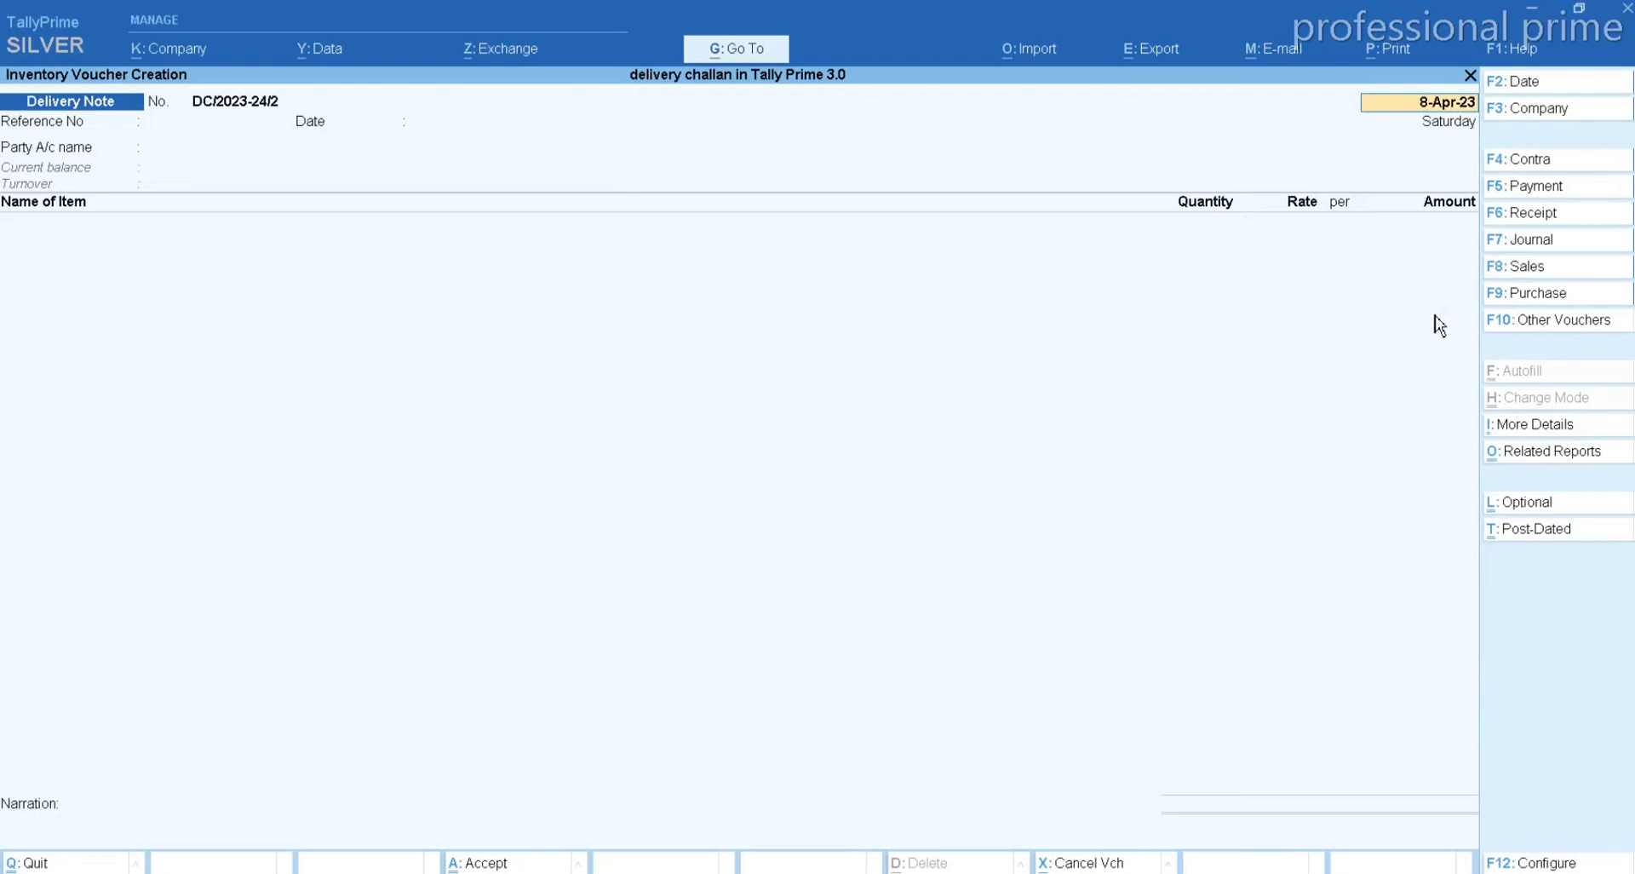
pyautogui.press('BackSpace')
pyautogui.press('Escape')
pyautogui.press('Return')
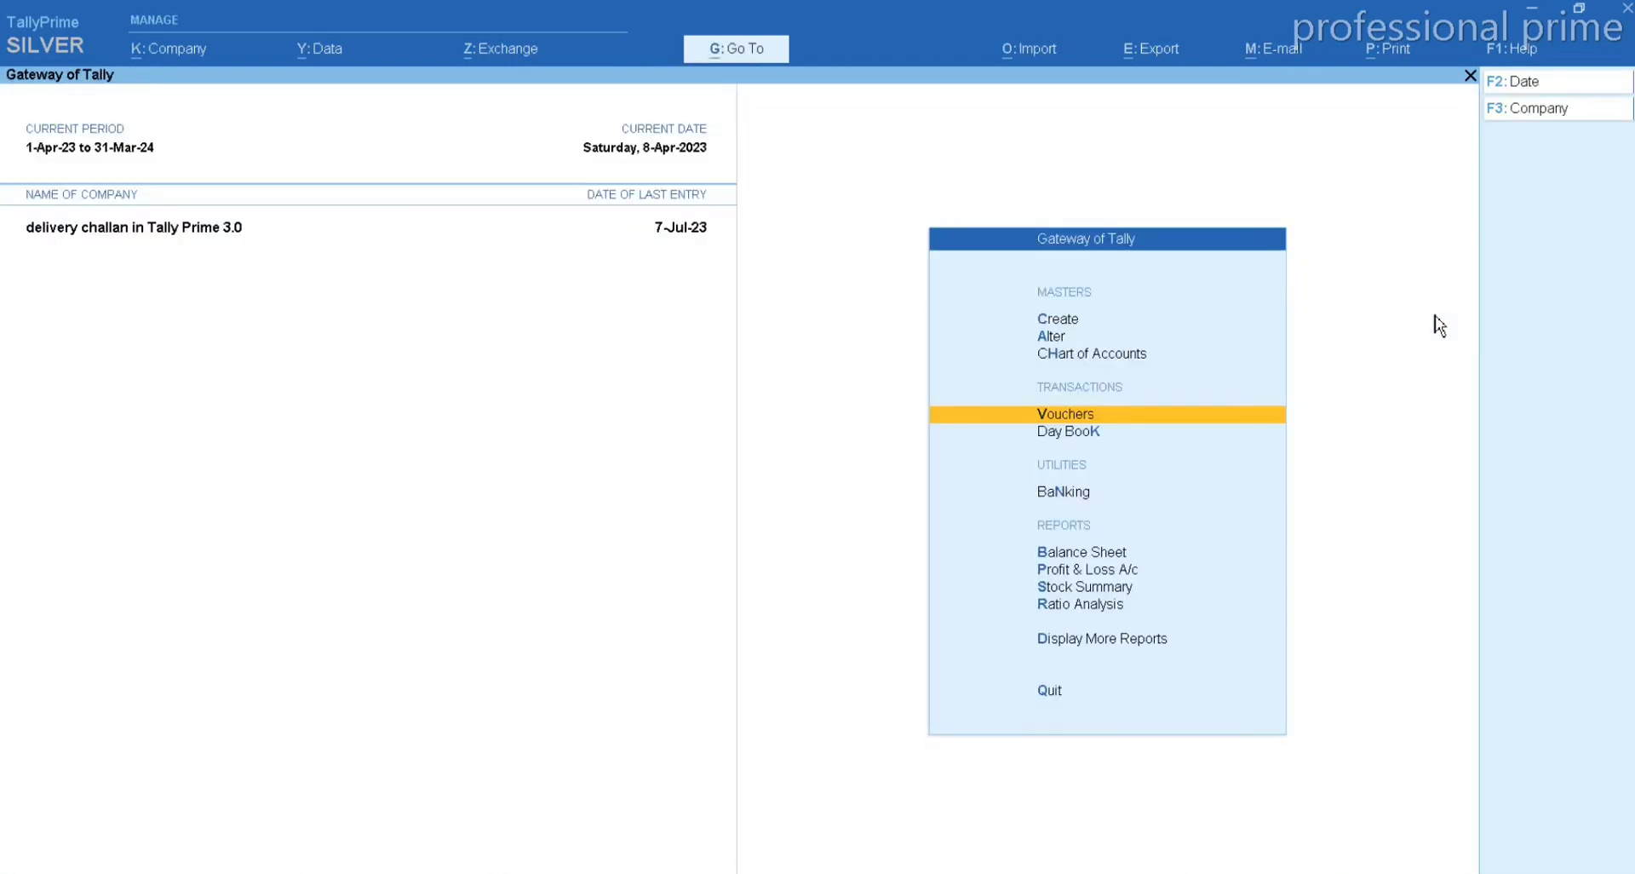
# - Examine the ledger vouchers of XYZ DEBTORS in the account books, and return to the Gateway of Tally
pyautogui.write('da')
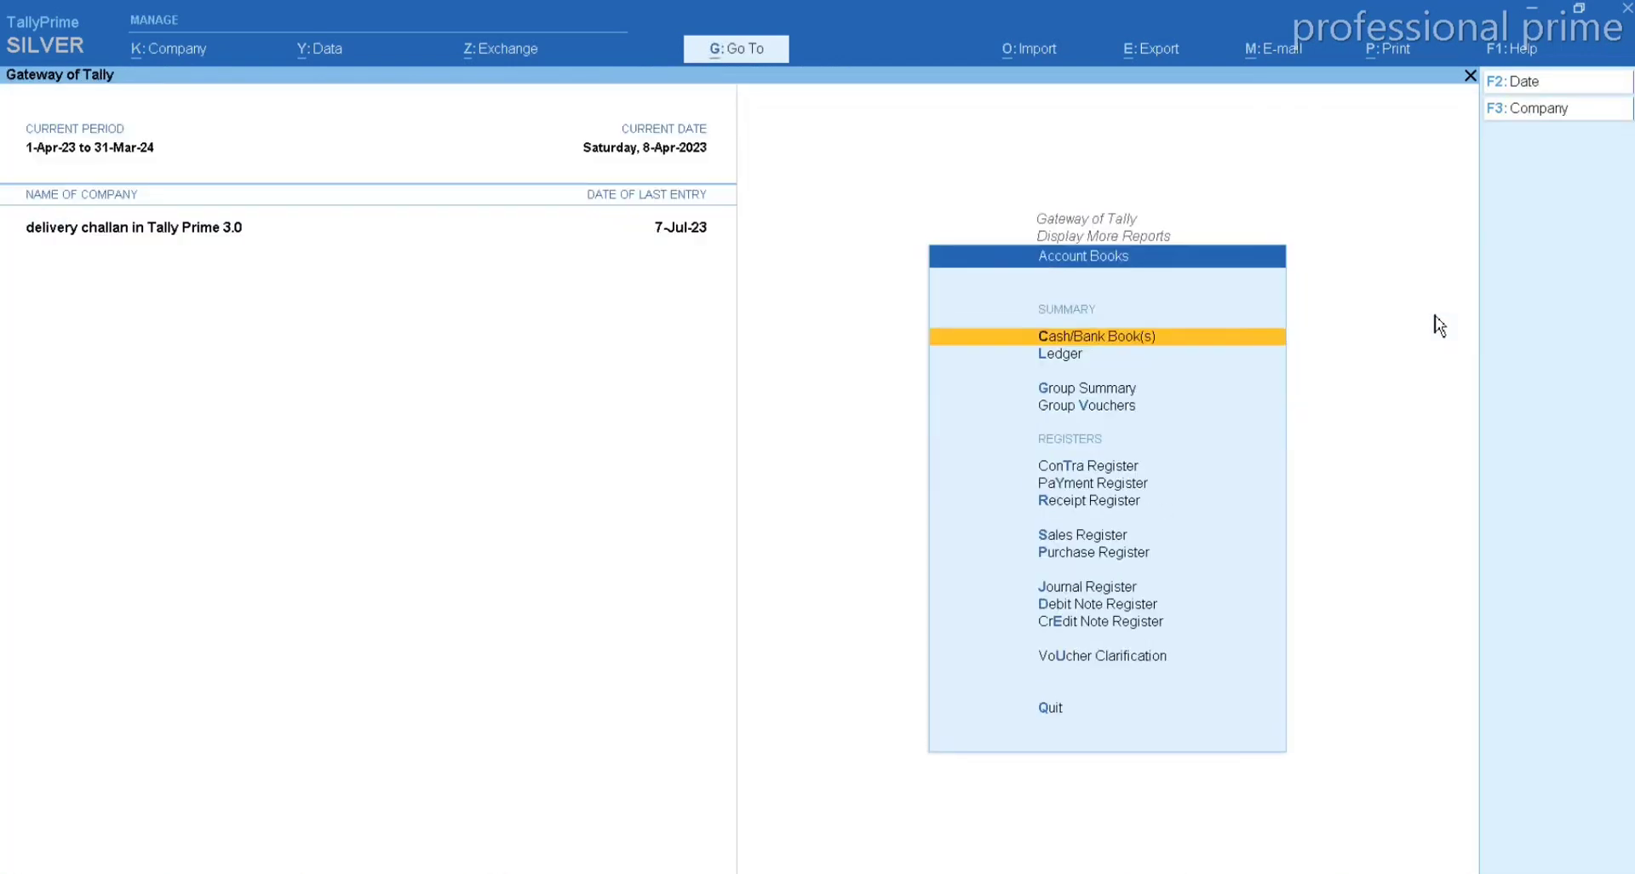
pyautogui.write('lx')
pyautogui.press('Return')
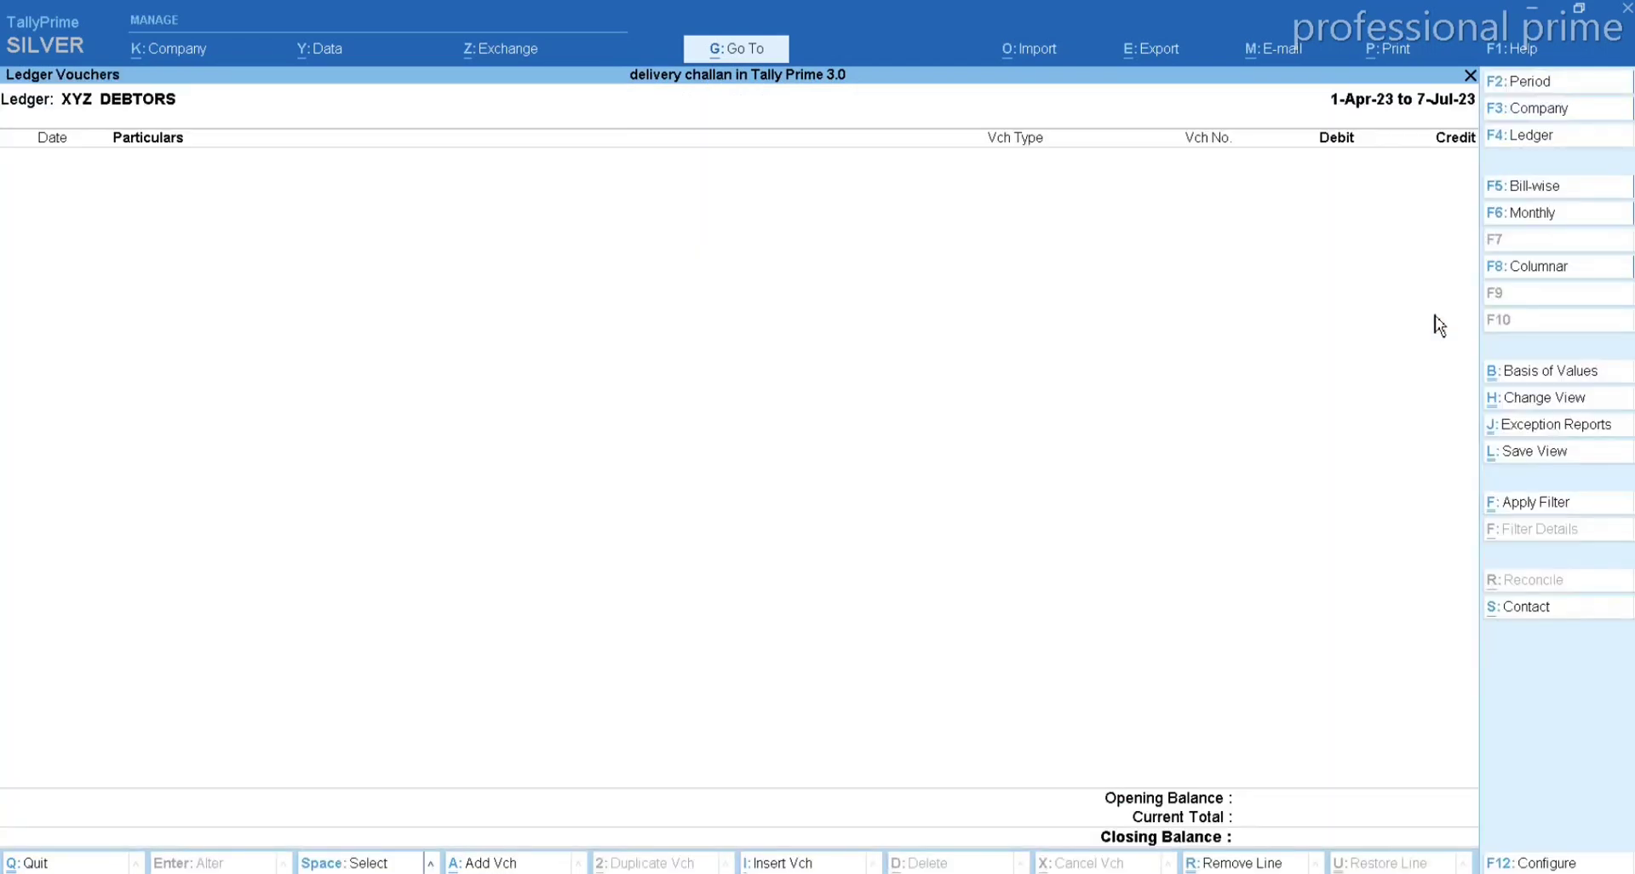
pyautogui.press('F2')
pyautogui.press('Return')
pyautogui.press('Return')
pyautogui.press('Escape')
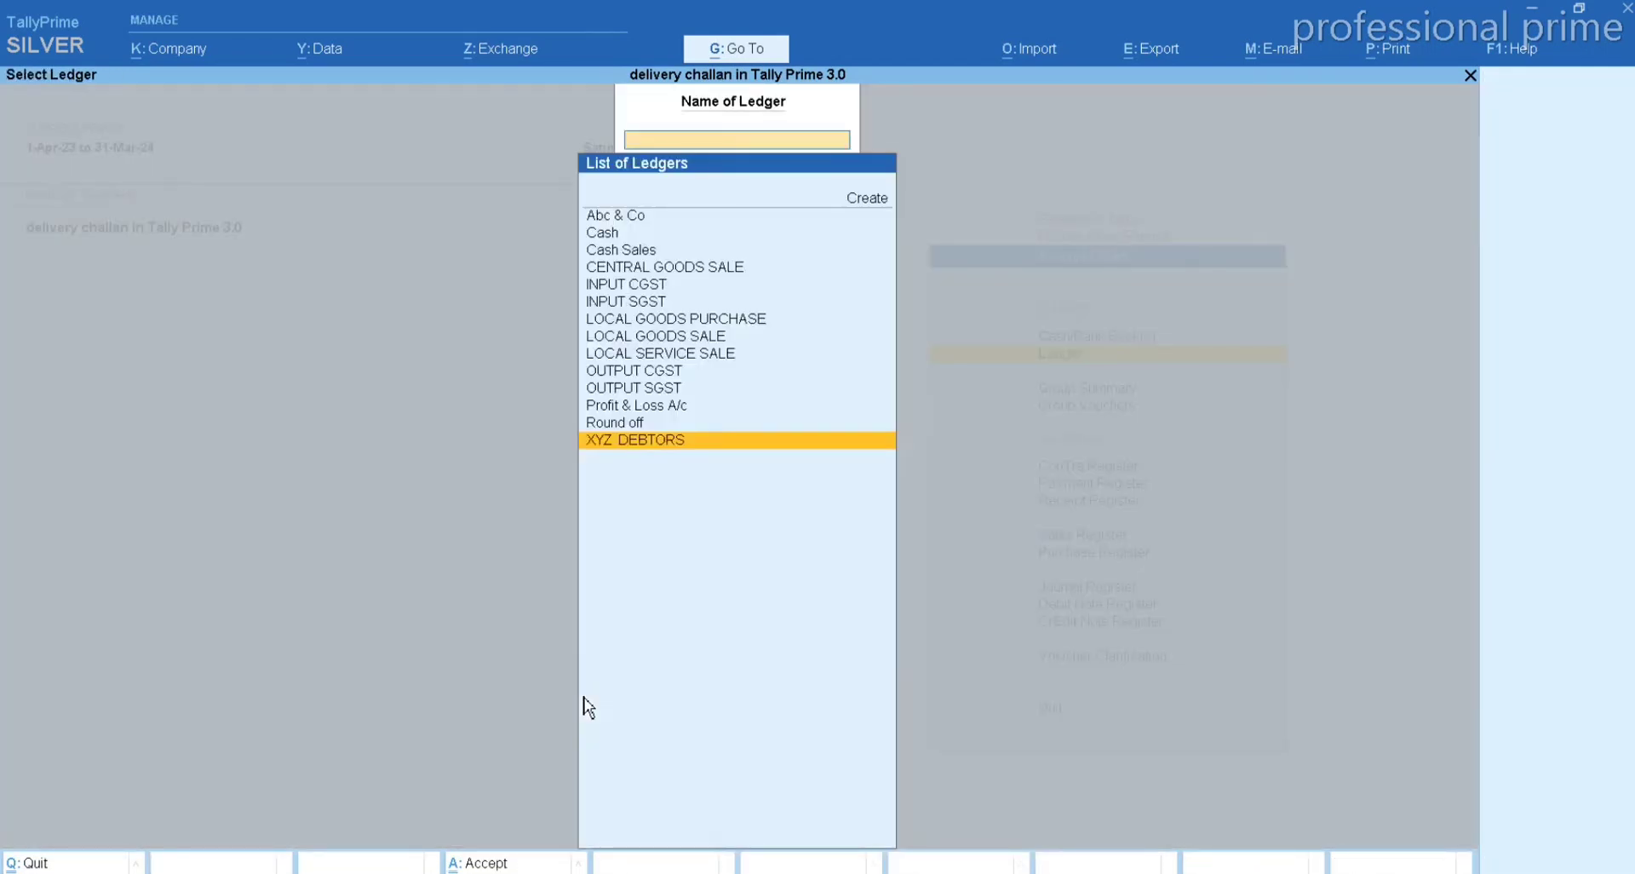
pyautogui.press('Escape')
pyautogui.press('Escape')
pyautogui.press('Escape')
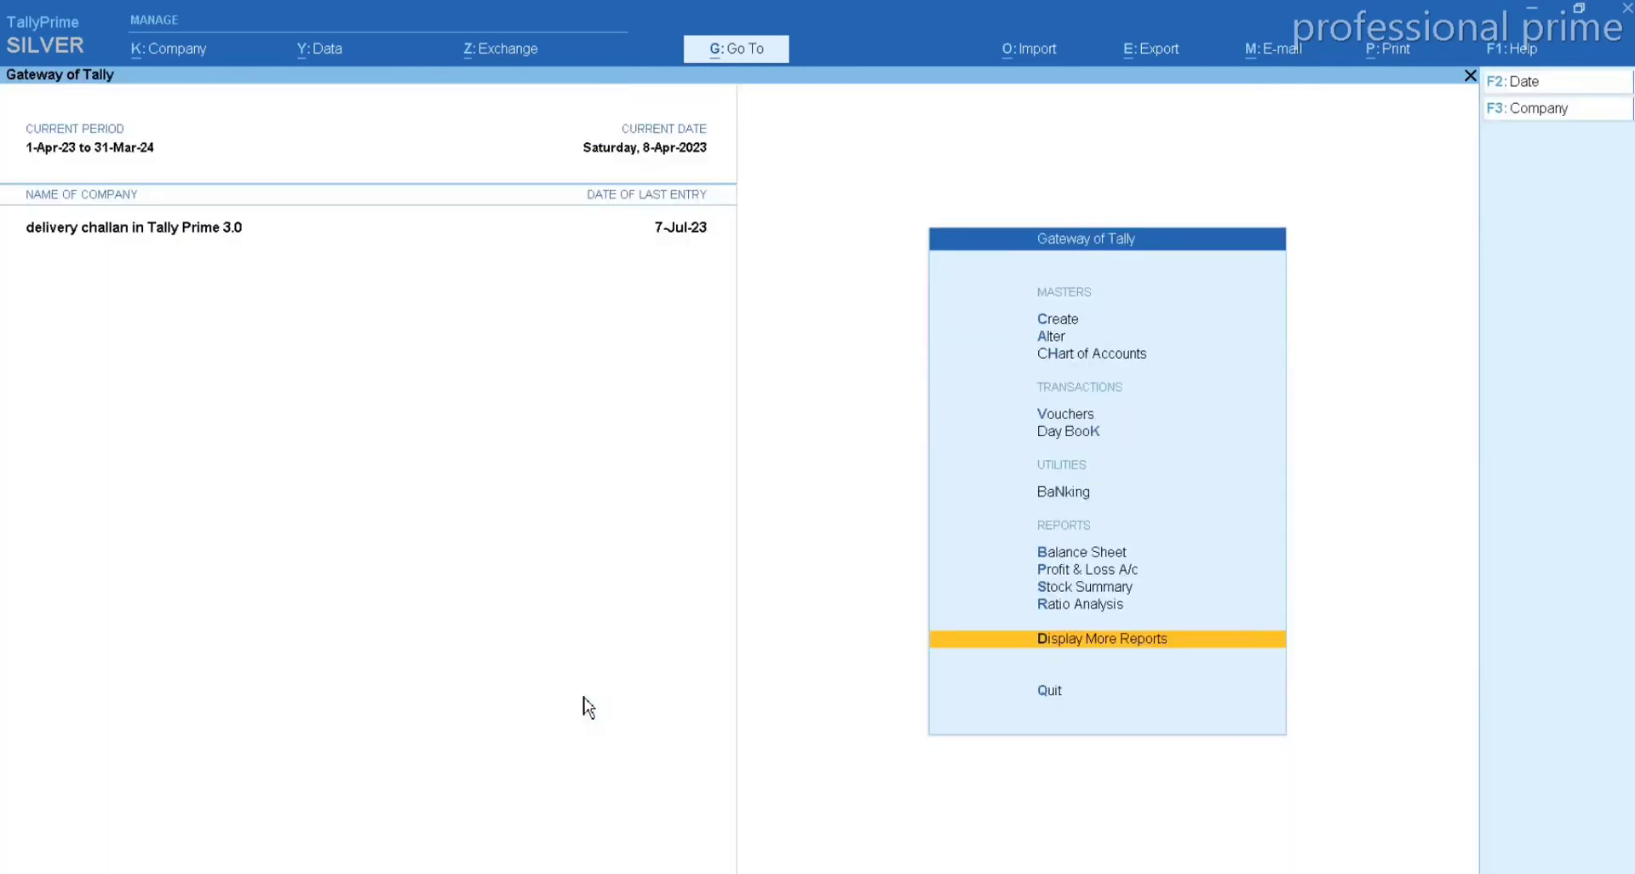
# - Display the Day Book for the period 1-Apr-23 to 8-Apr-23
pyautogui.press('k')
pyautogui.hotkey('alt', 'F2')
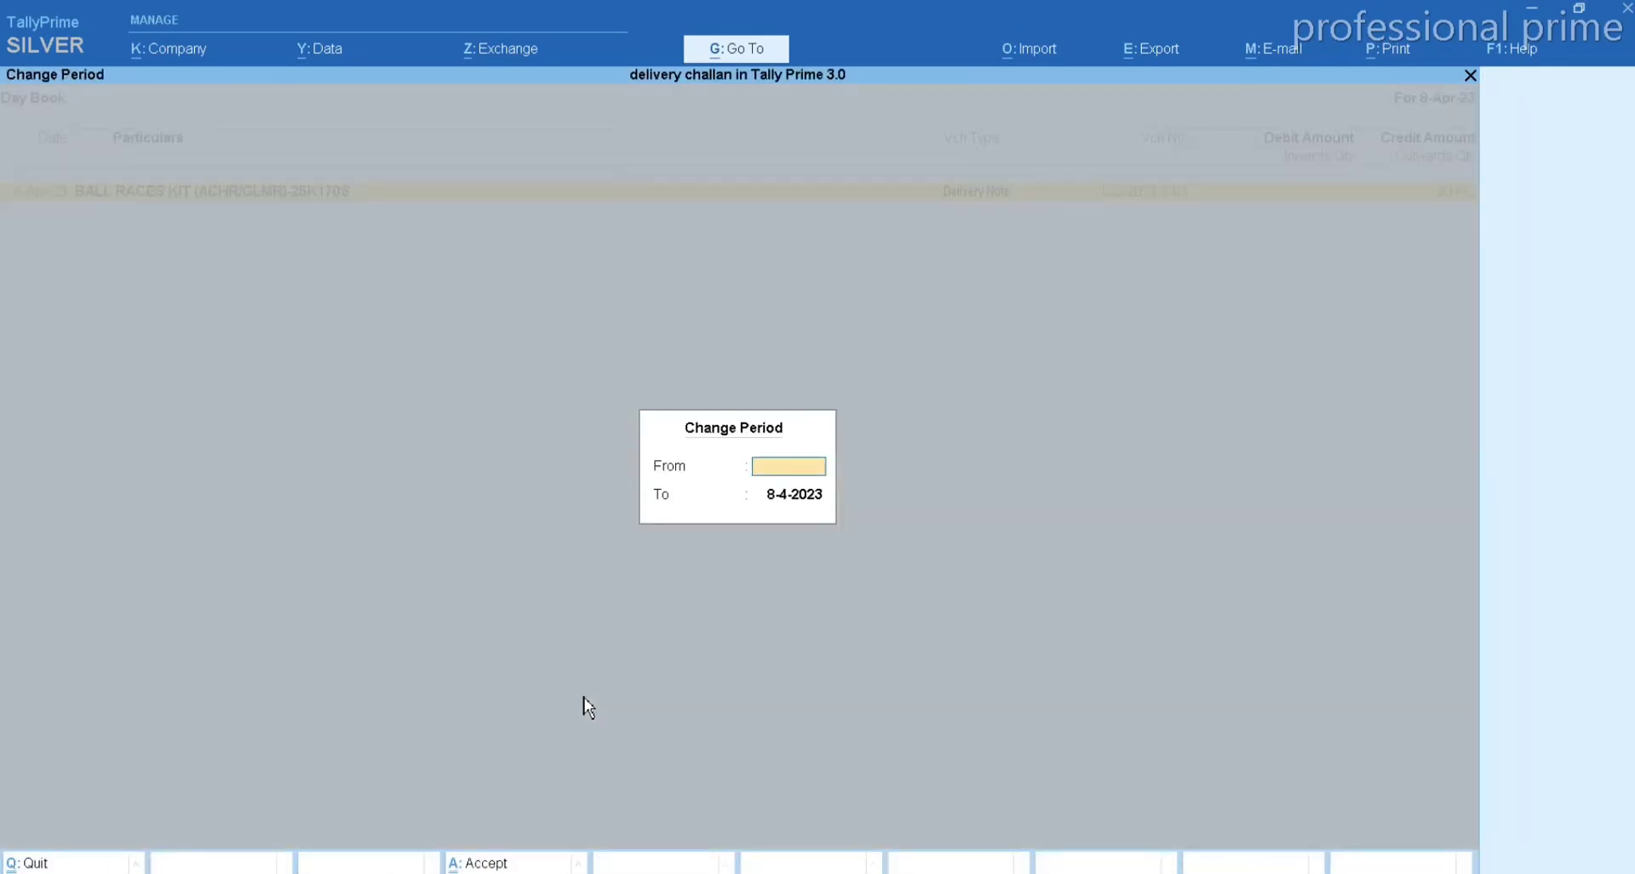
pyautogui.write('1')
pyautogui.press('Return')
pyautogui.press('Return')
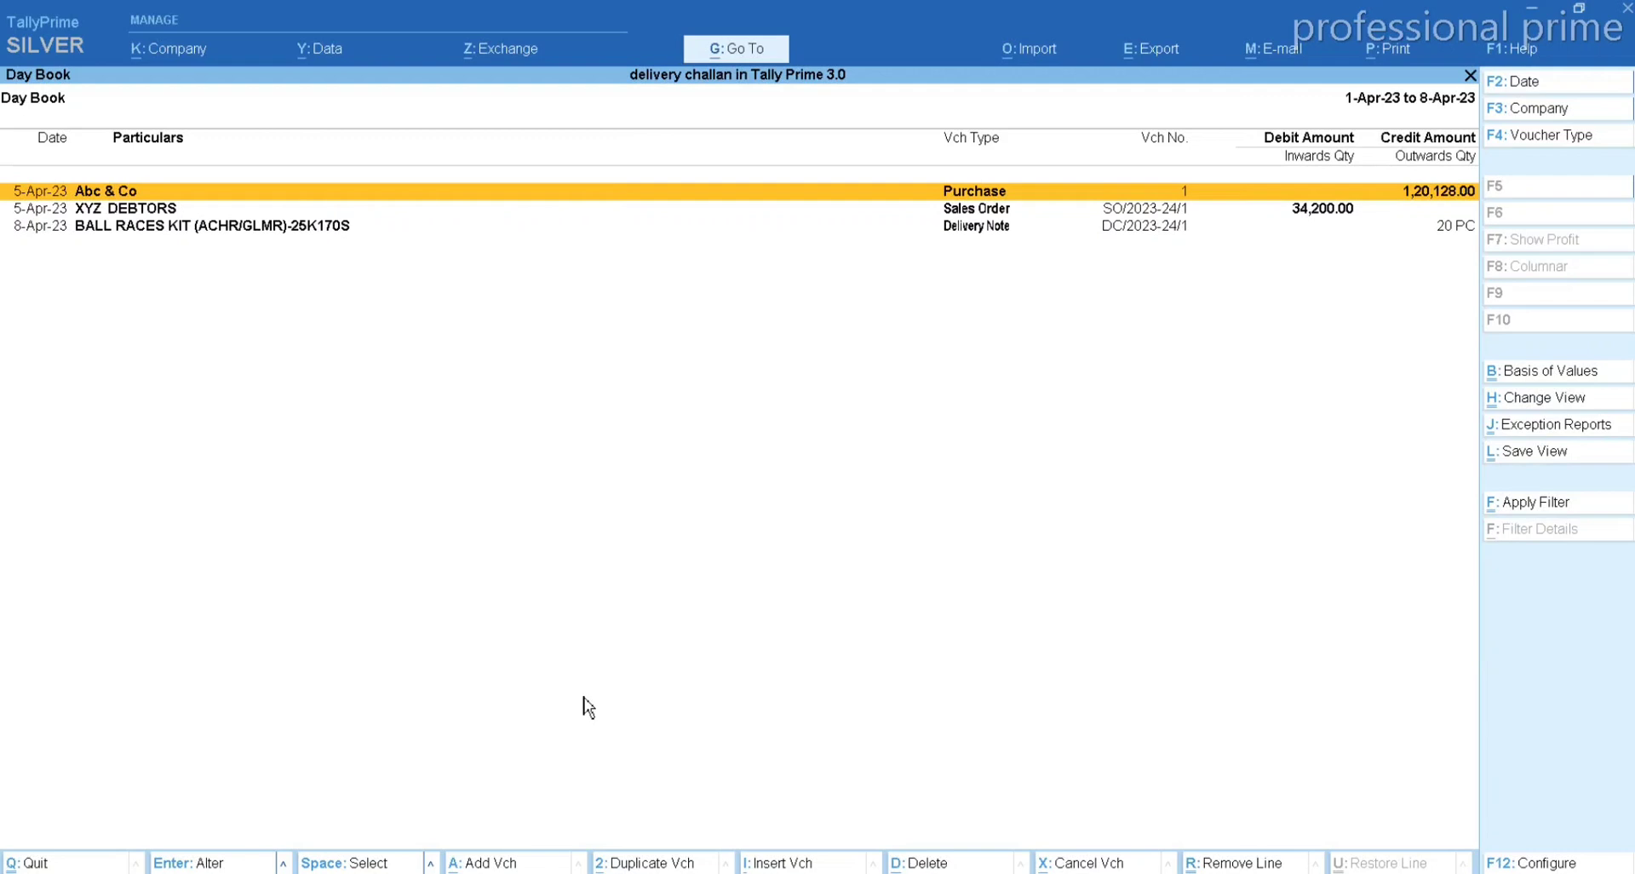
# - Hide the Abc & Co purchase line to examine the sales order and delivery note entries, and leave the Day Book
pyautogui.hotkey('ctrl', 'r')
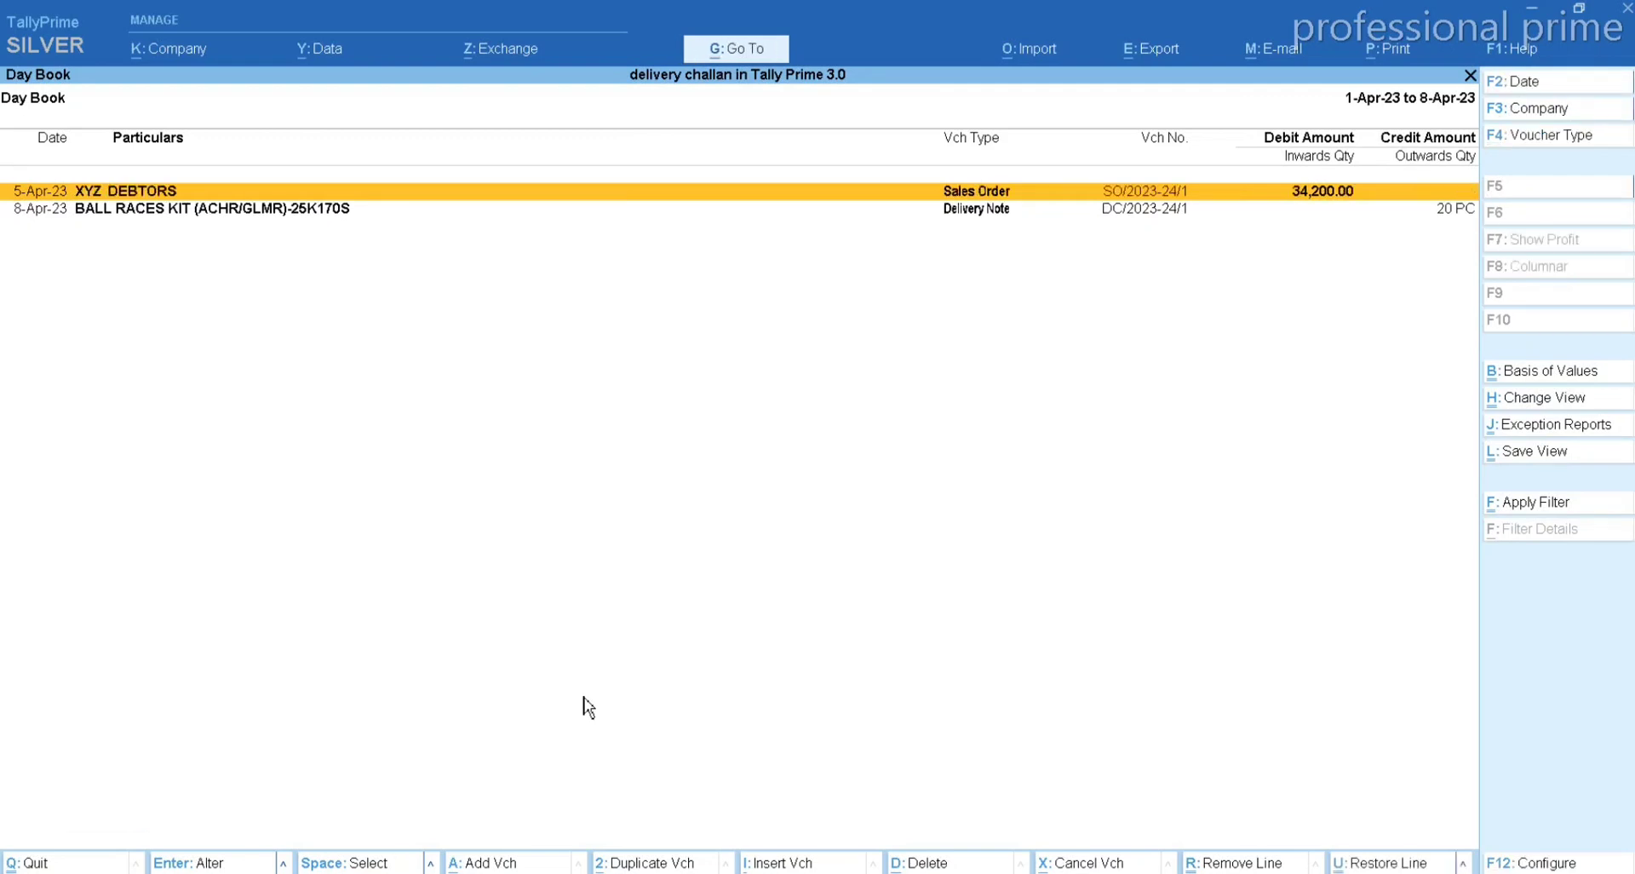
pyautogui.press('Down')
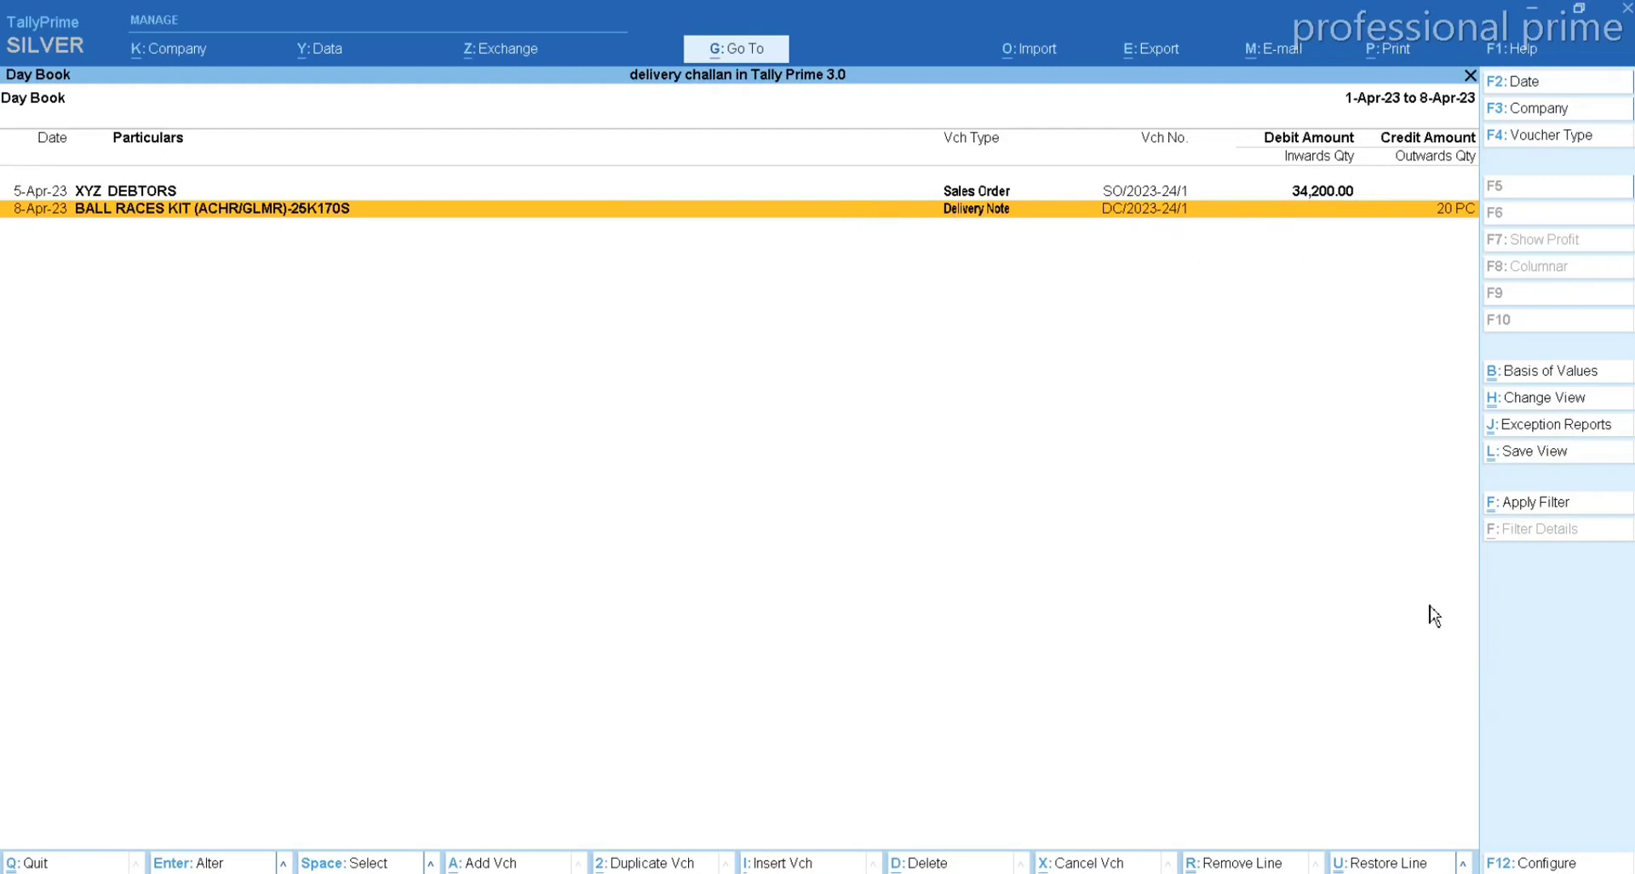
pyautogui.press('Escape')
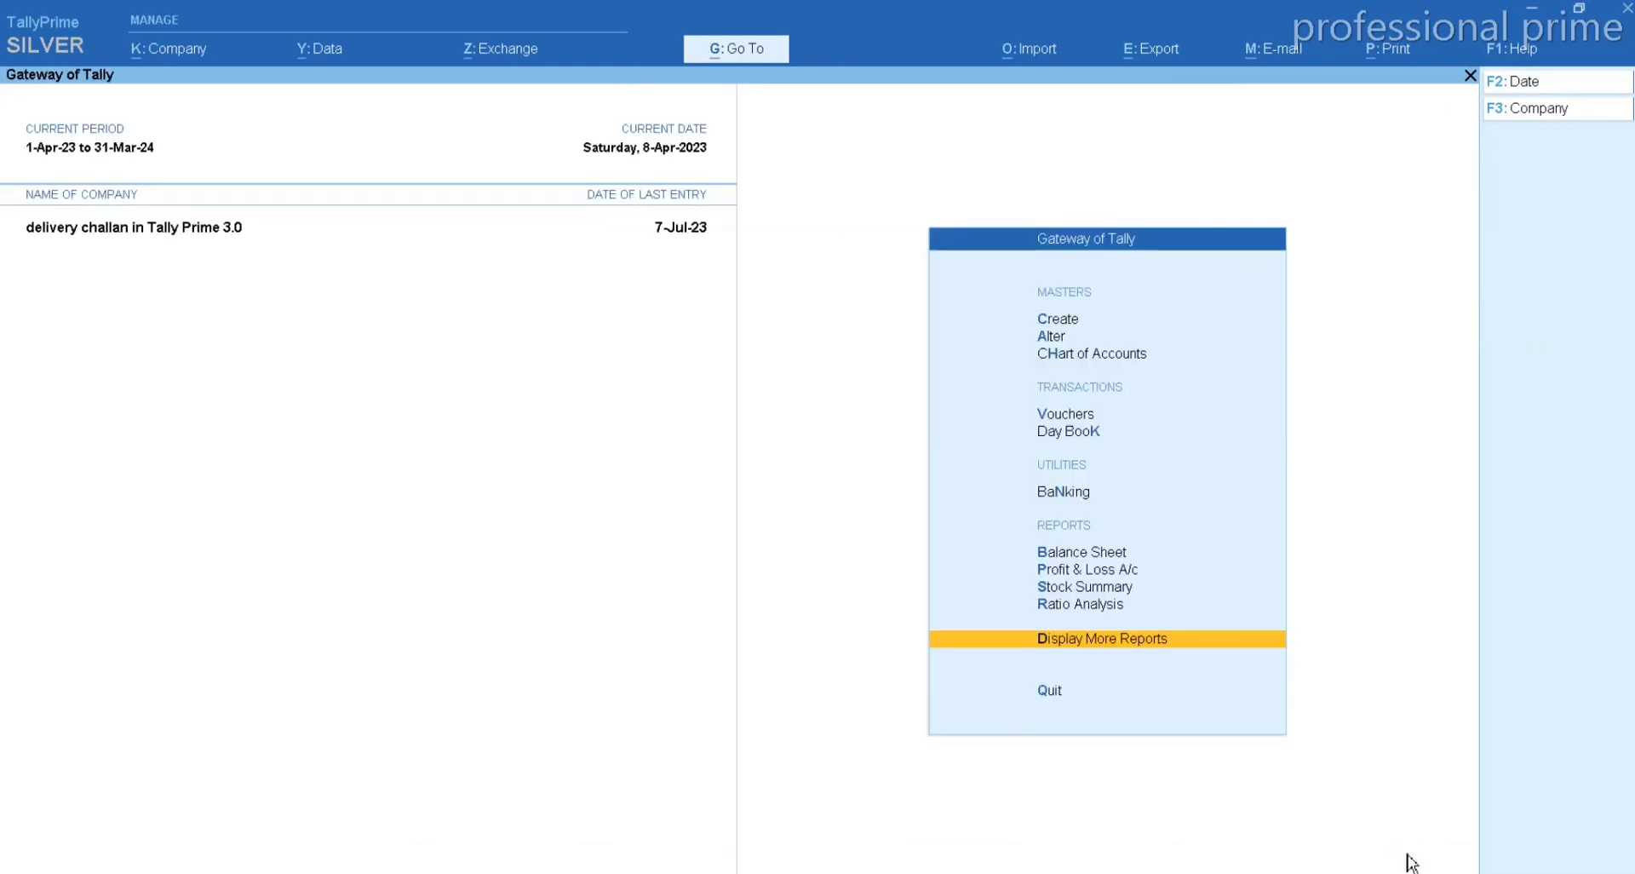
# - Open the Sales Order Outstandings reports from the Statements of Inventory
pyautogui.click(1122, 640)
pyautogui.press('Down')
pyautogui.press('Down')
pyautogui.press('Down')
pyautogui.press('Down')
pyautogui.press('Down')
pyautogui.press('Down')
pyautogui.press('Down')
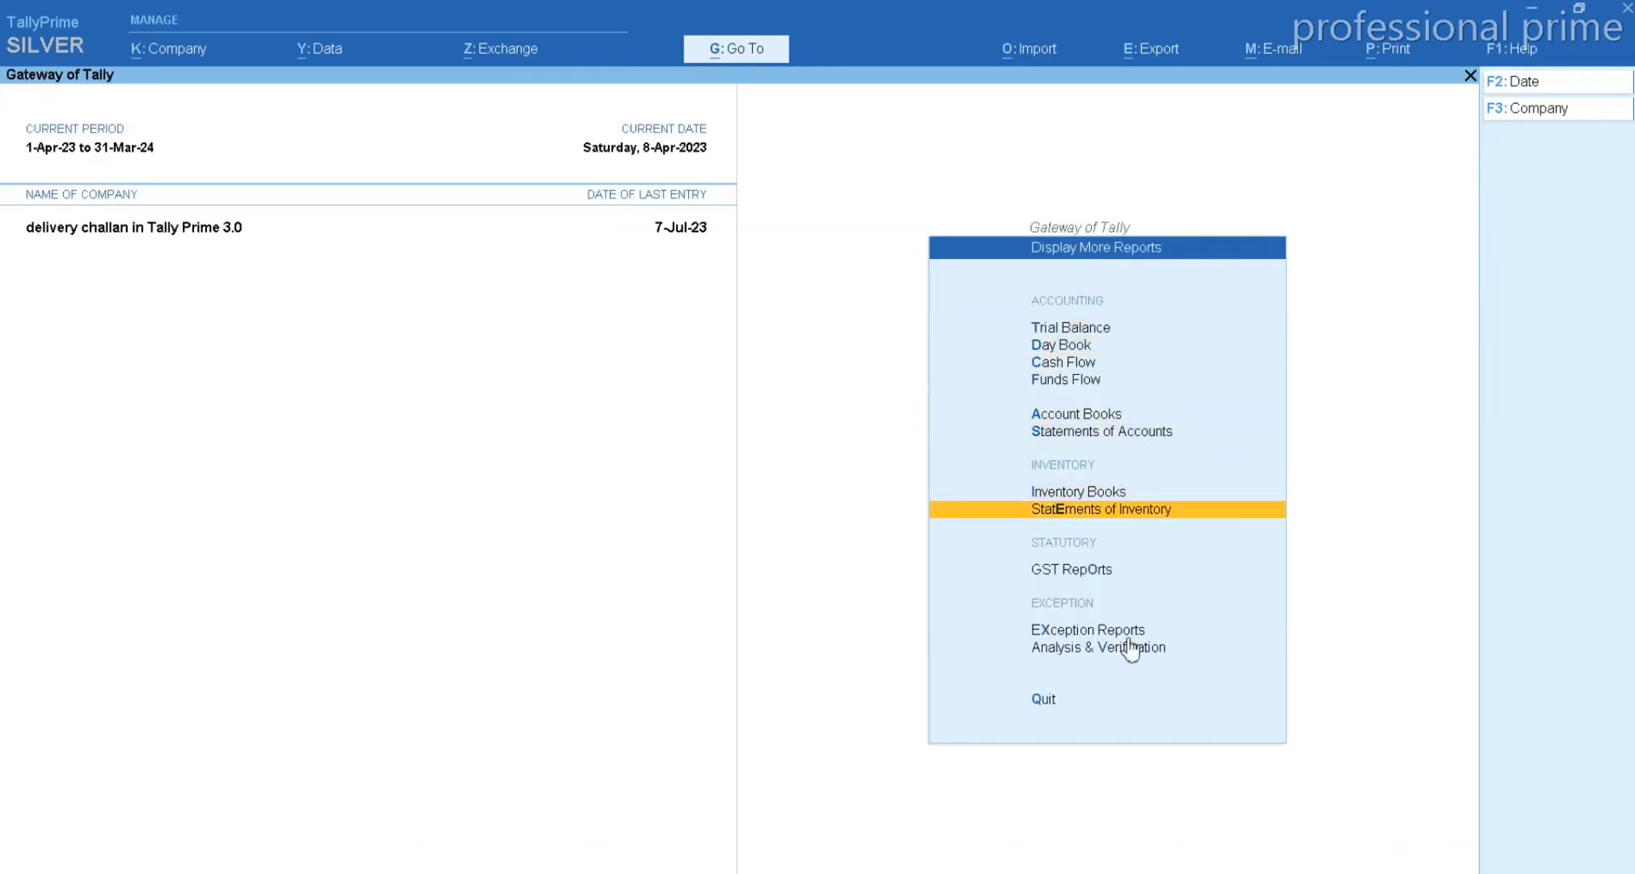
pyautogui.press('Return')
pyautogui.press('Down')
pyautogui.press('Down')
pyautogui.press('Down')
pyautogui.press('Down')
pyautogui.press('Down')
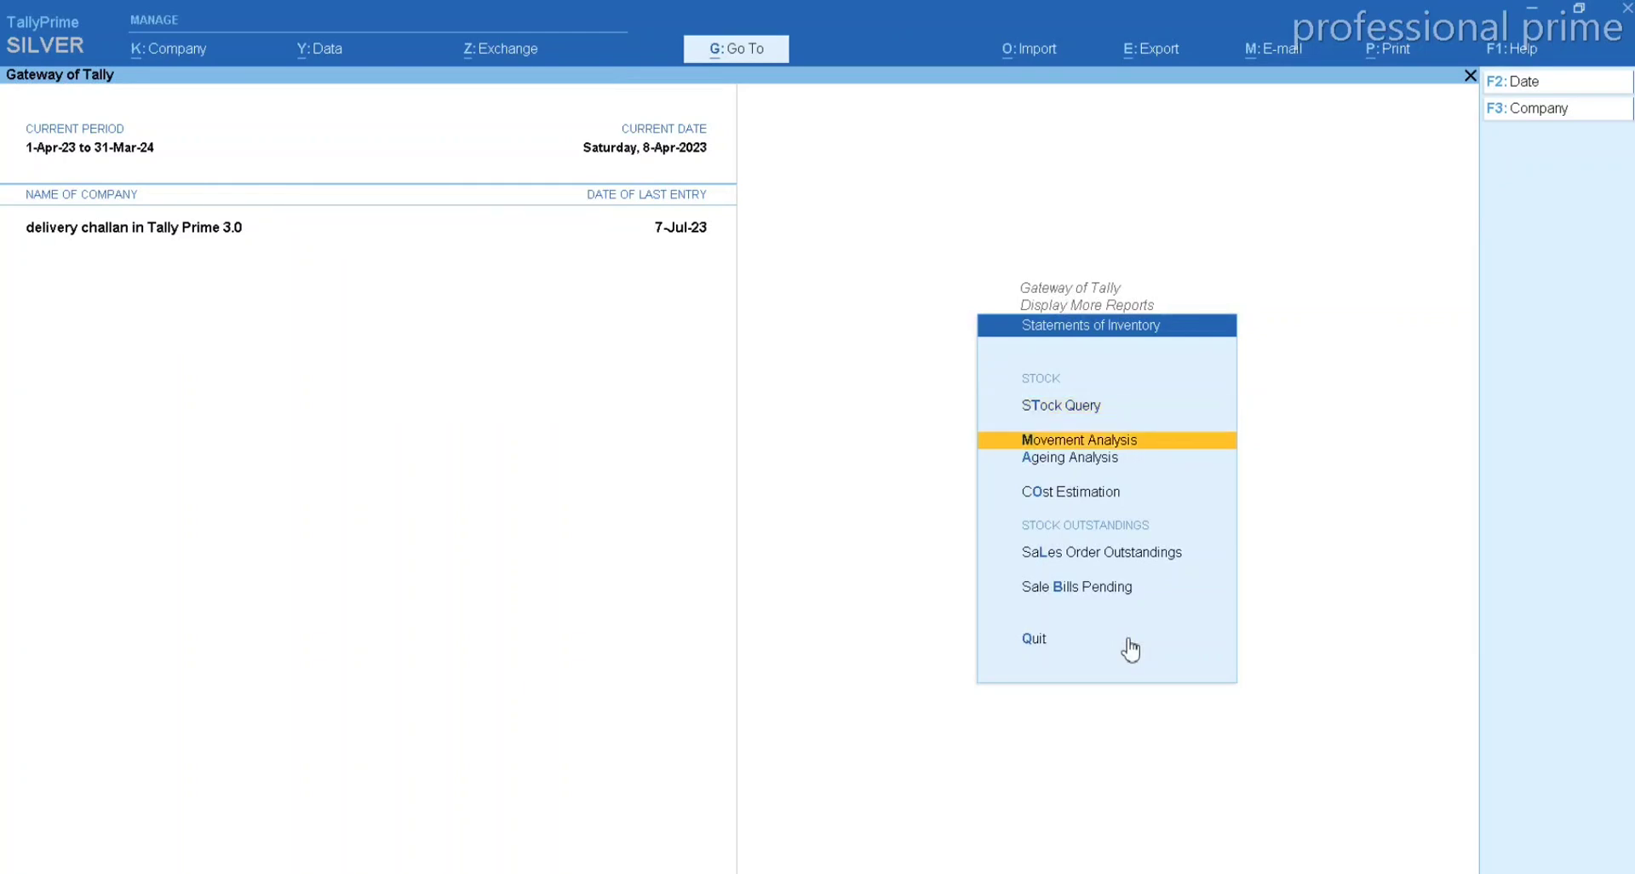
pyautogui.press('Up')
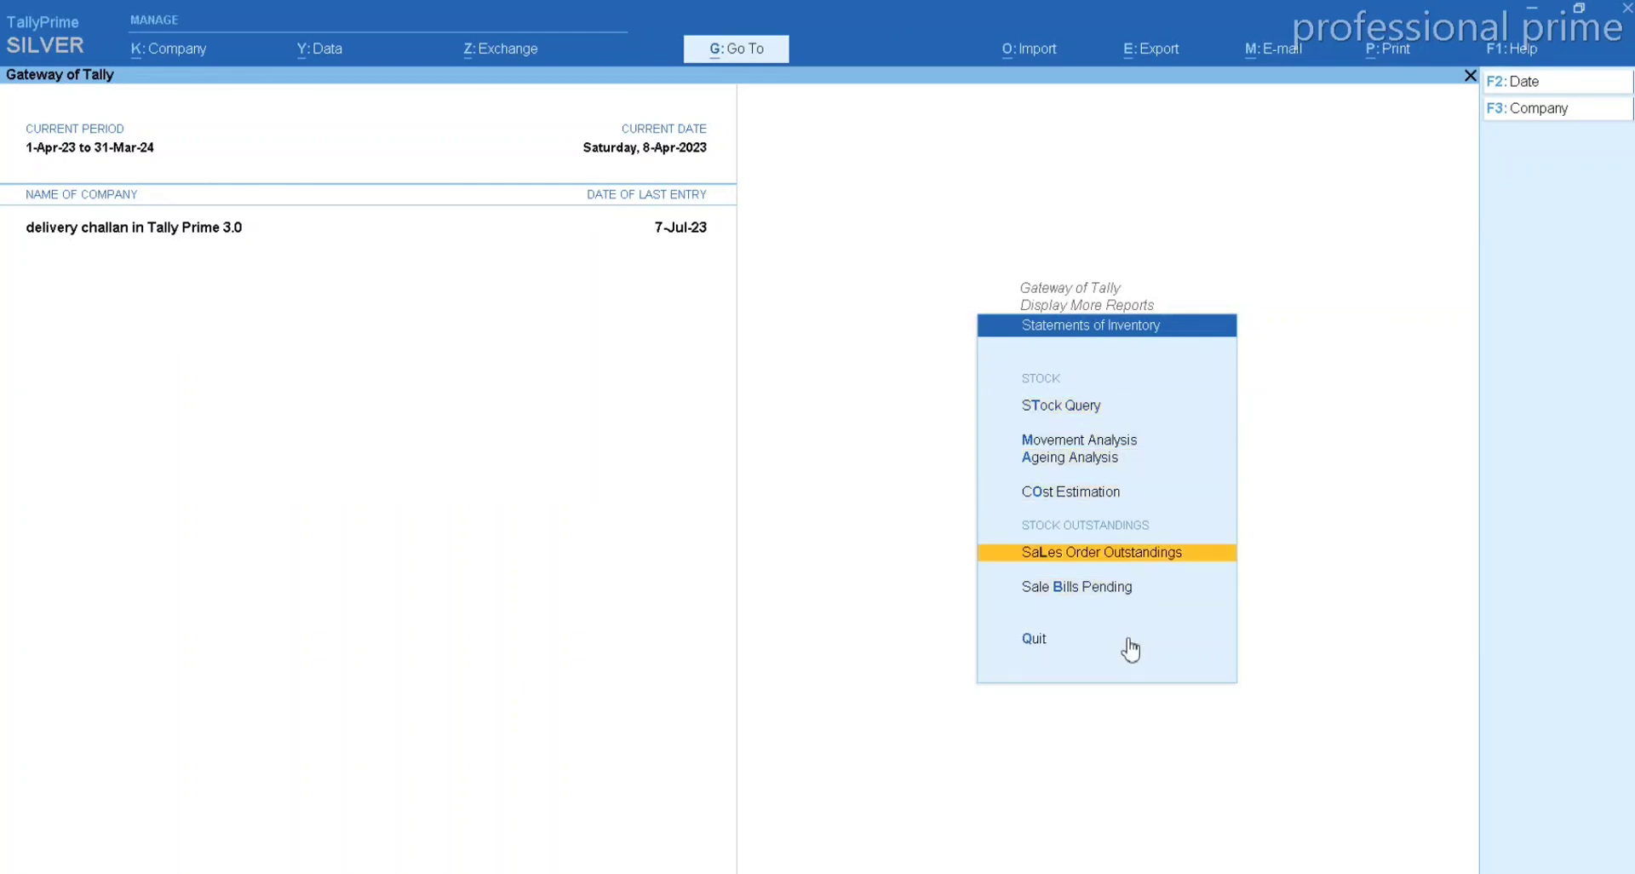
pyautogui.press('Return')
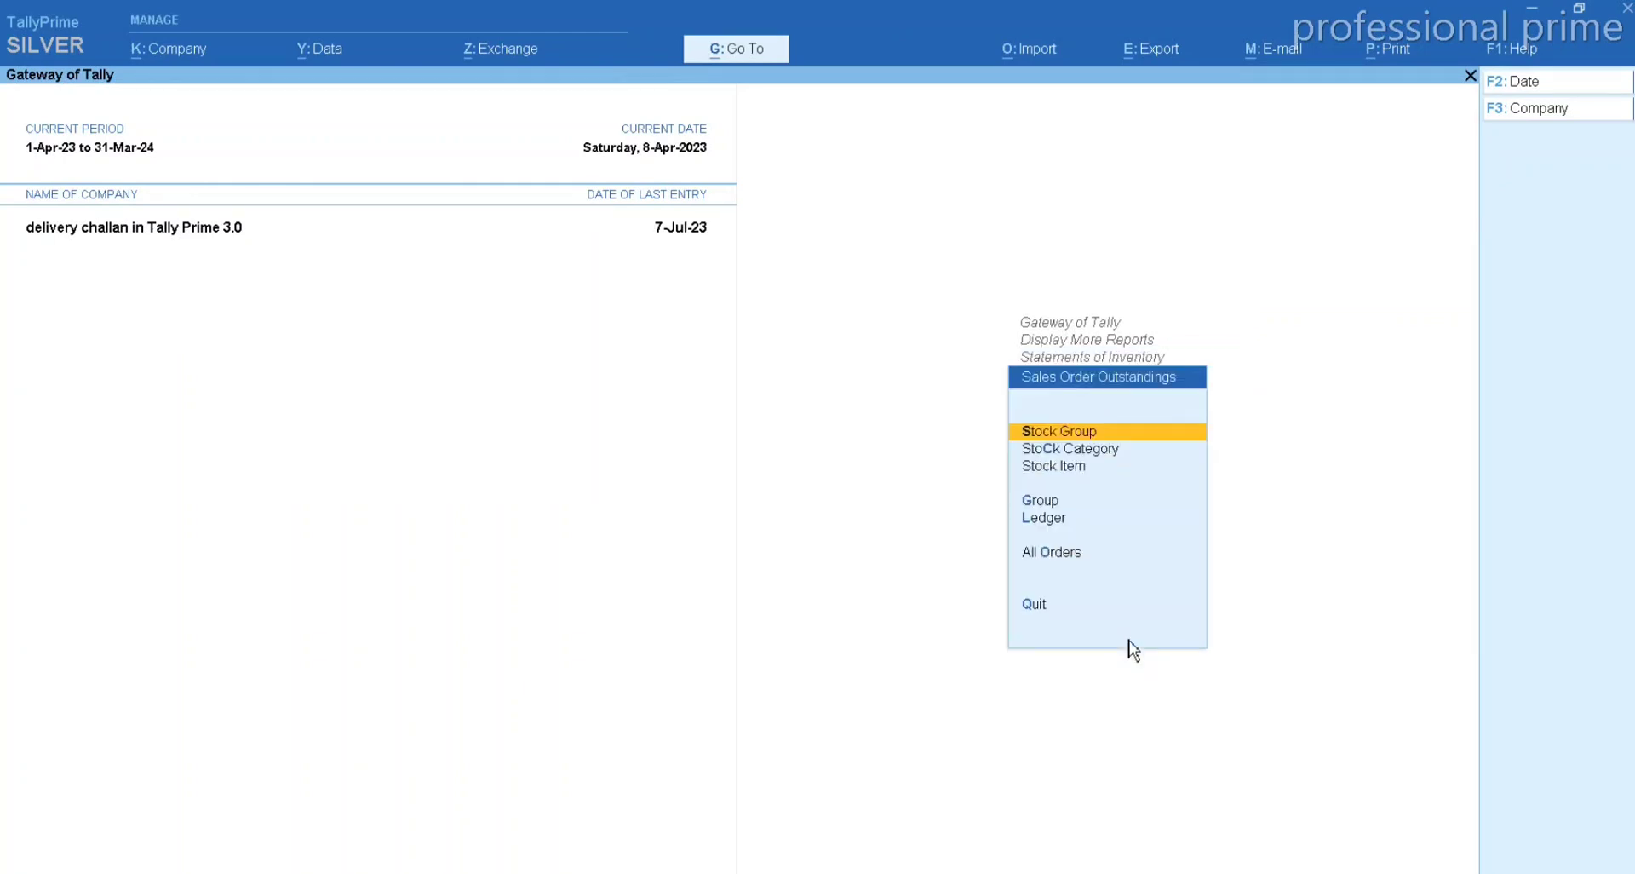
# - Display the ledger-wise sales order outstandings for XYZ DEBTORS to check for pending orders
pyautogui.press('Down')
pyautogui.press('Down')
pyautogui.press('Down')
pyautogui.press('Down')
pyautogui.press('Return')
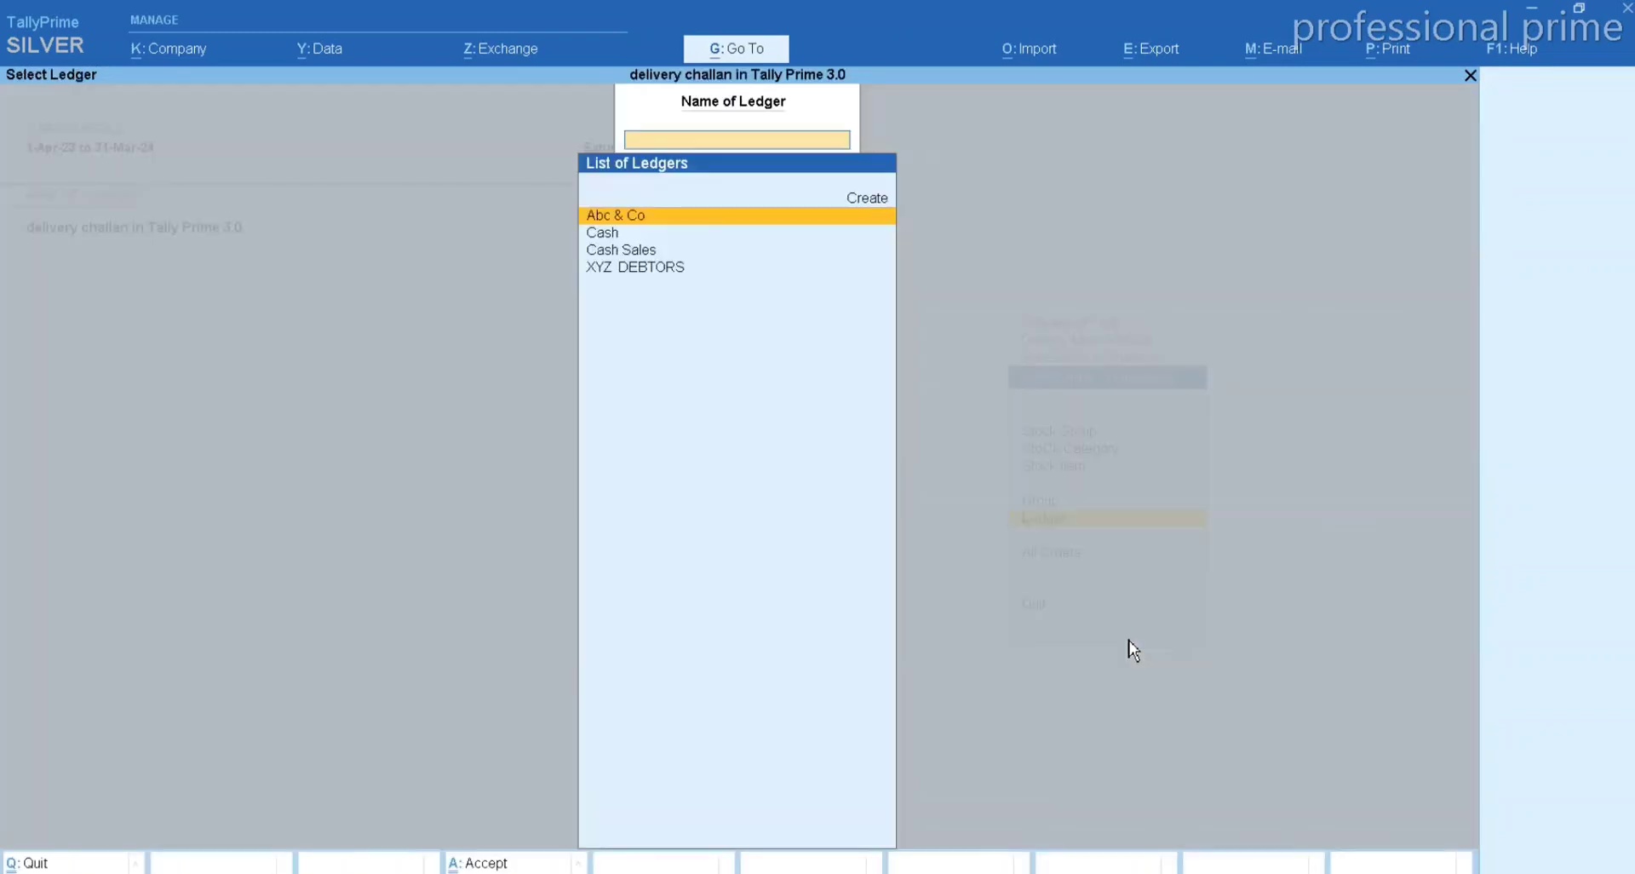
pyautogui.press('Down')
pyautogui.press('Down')
pyautogui.press('Down')
pyautogui.press('Return')
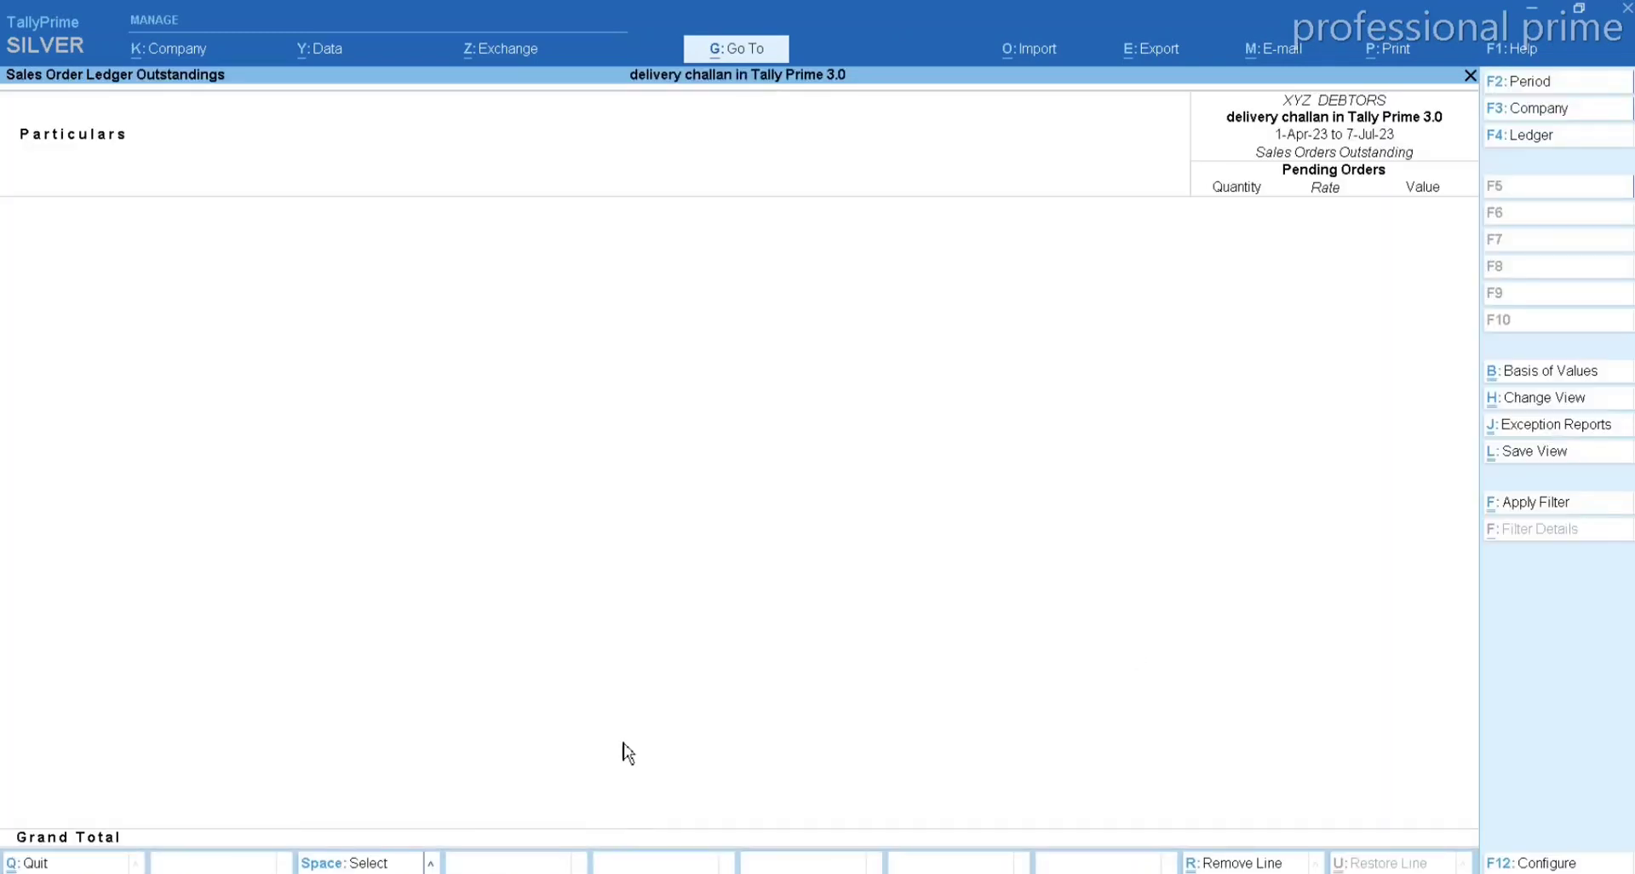
pyautogui.press('F2')
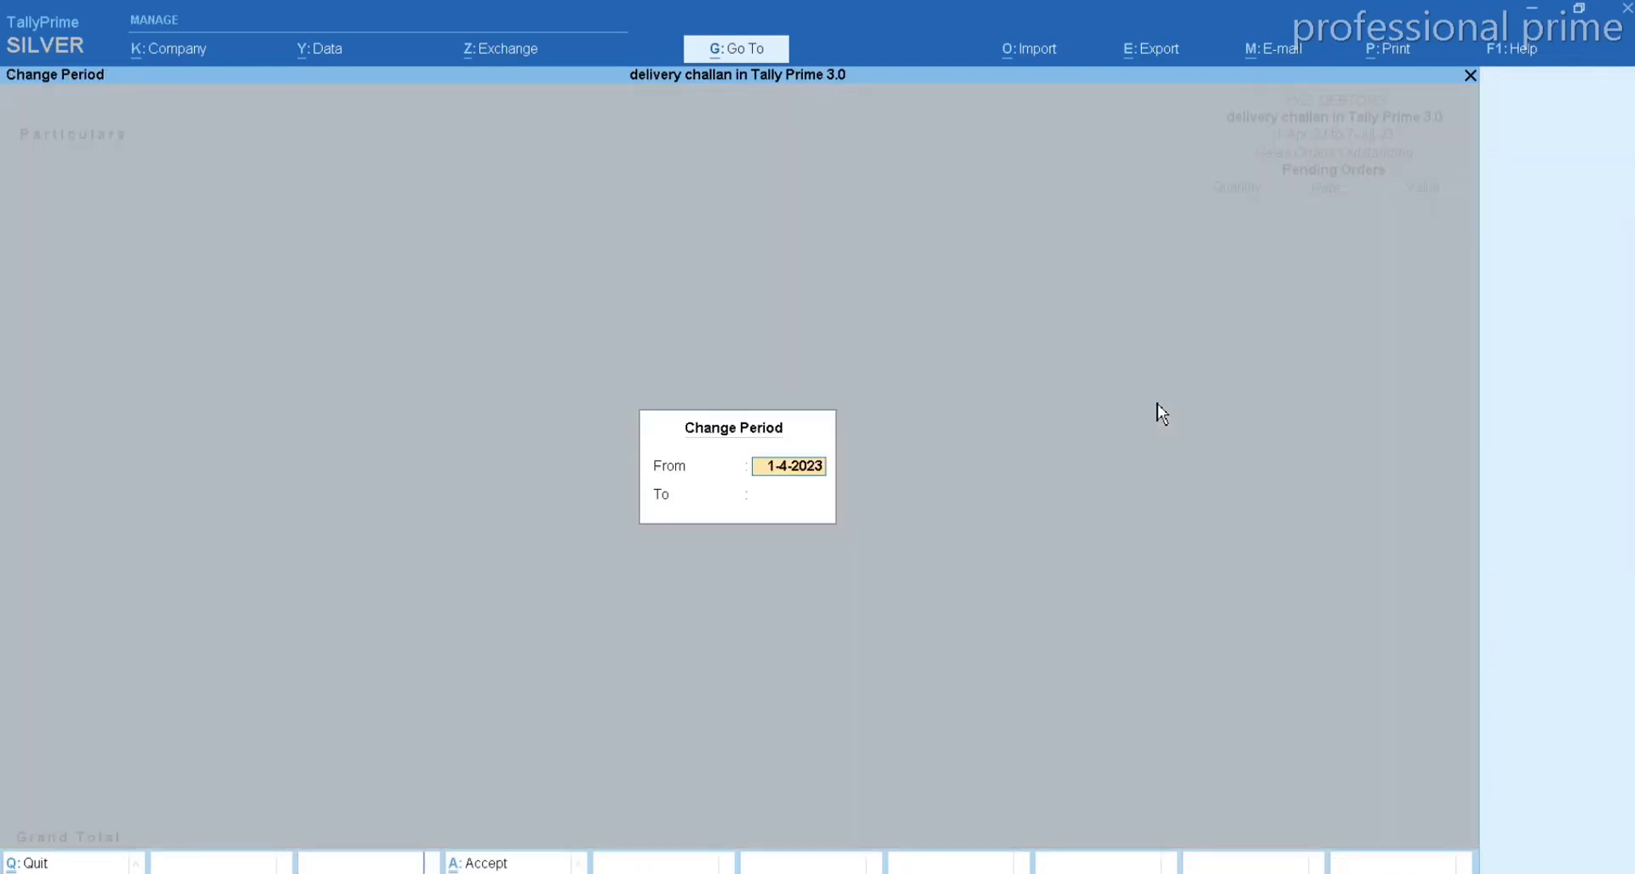
pyautogui.press('BackSpace')
pyautogui.press('Escape')
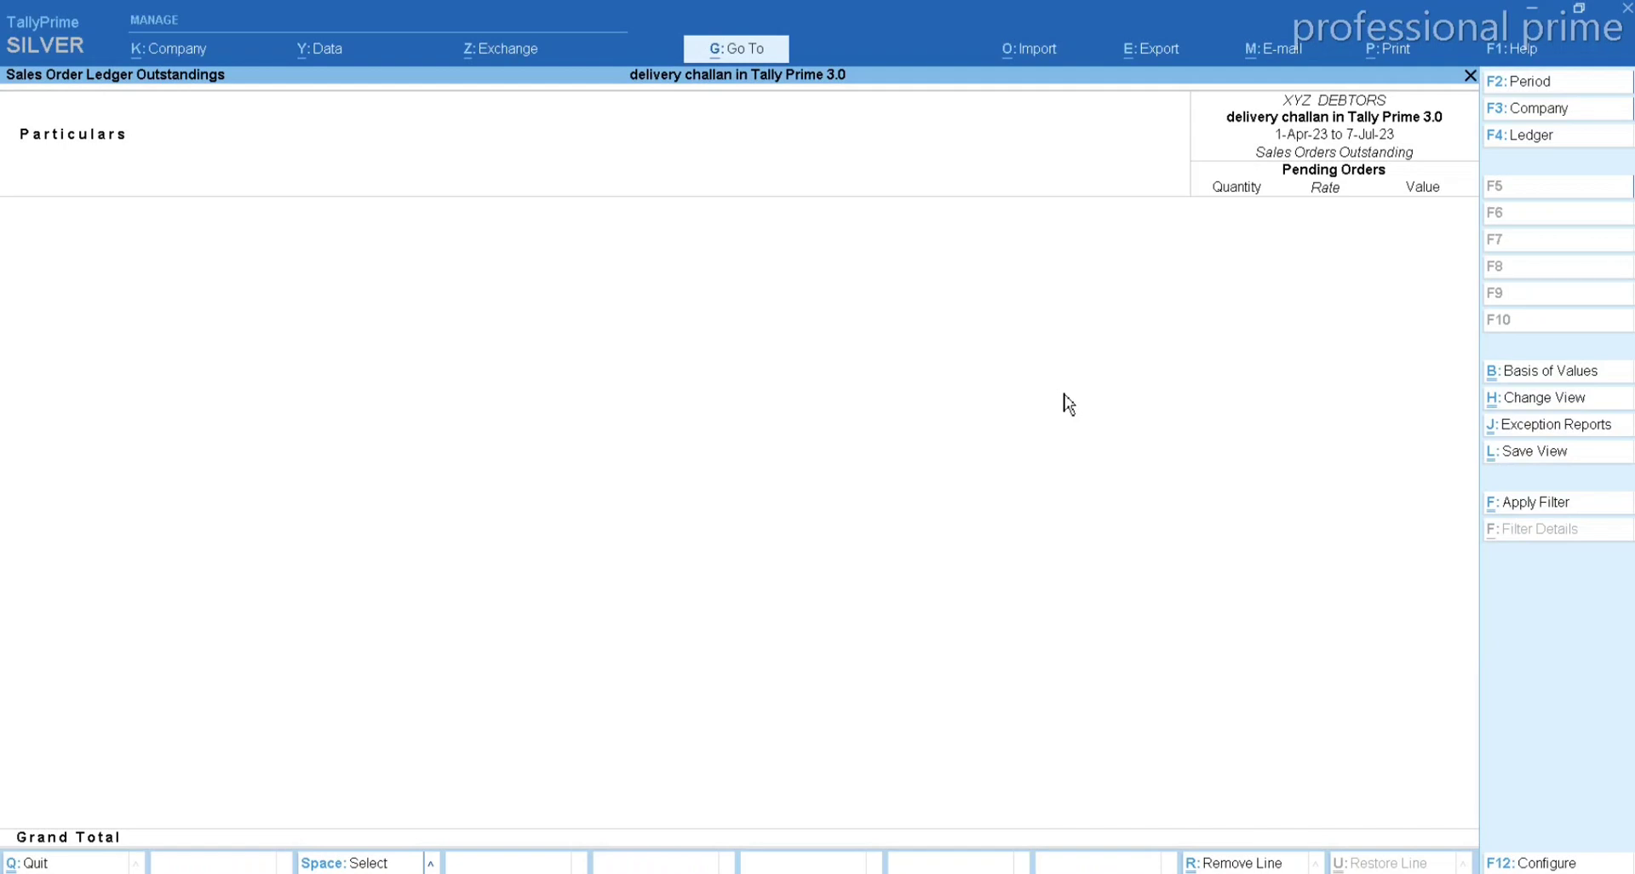
# - Leave the sales order outstandings and display the Sale Bills Pending report with detailed delivery note lines under each item
pyautogui.press('F4')
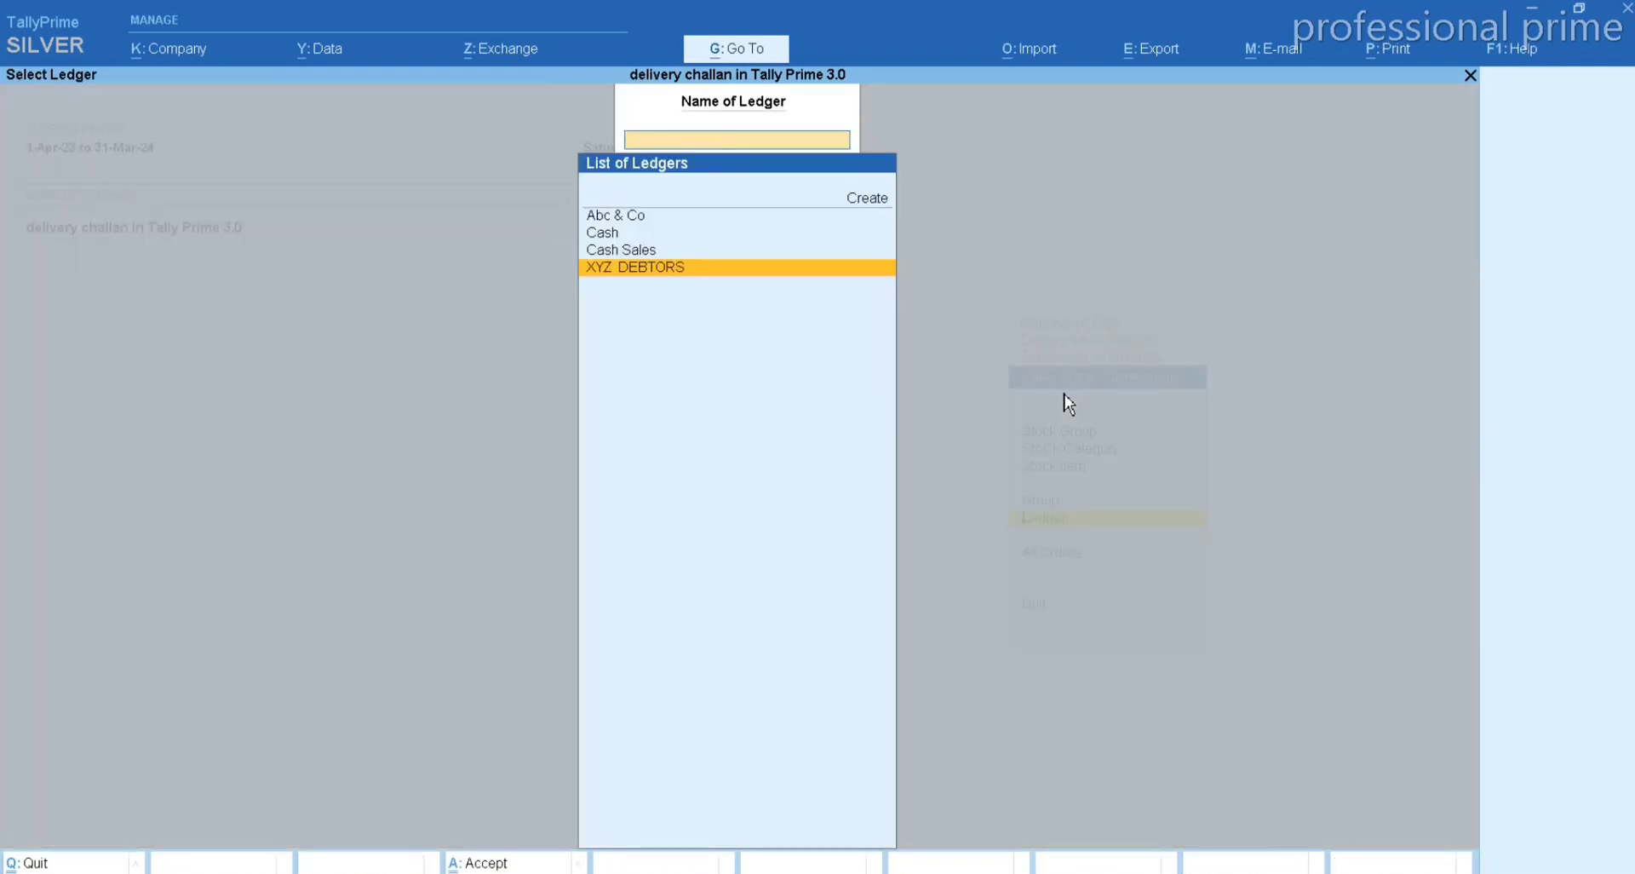
pyautogui.press('Escape')
pyautogui.press('Down')
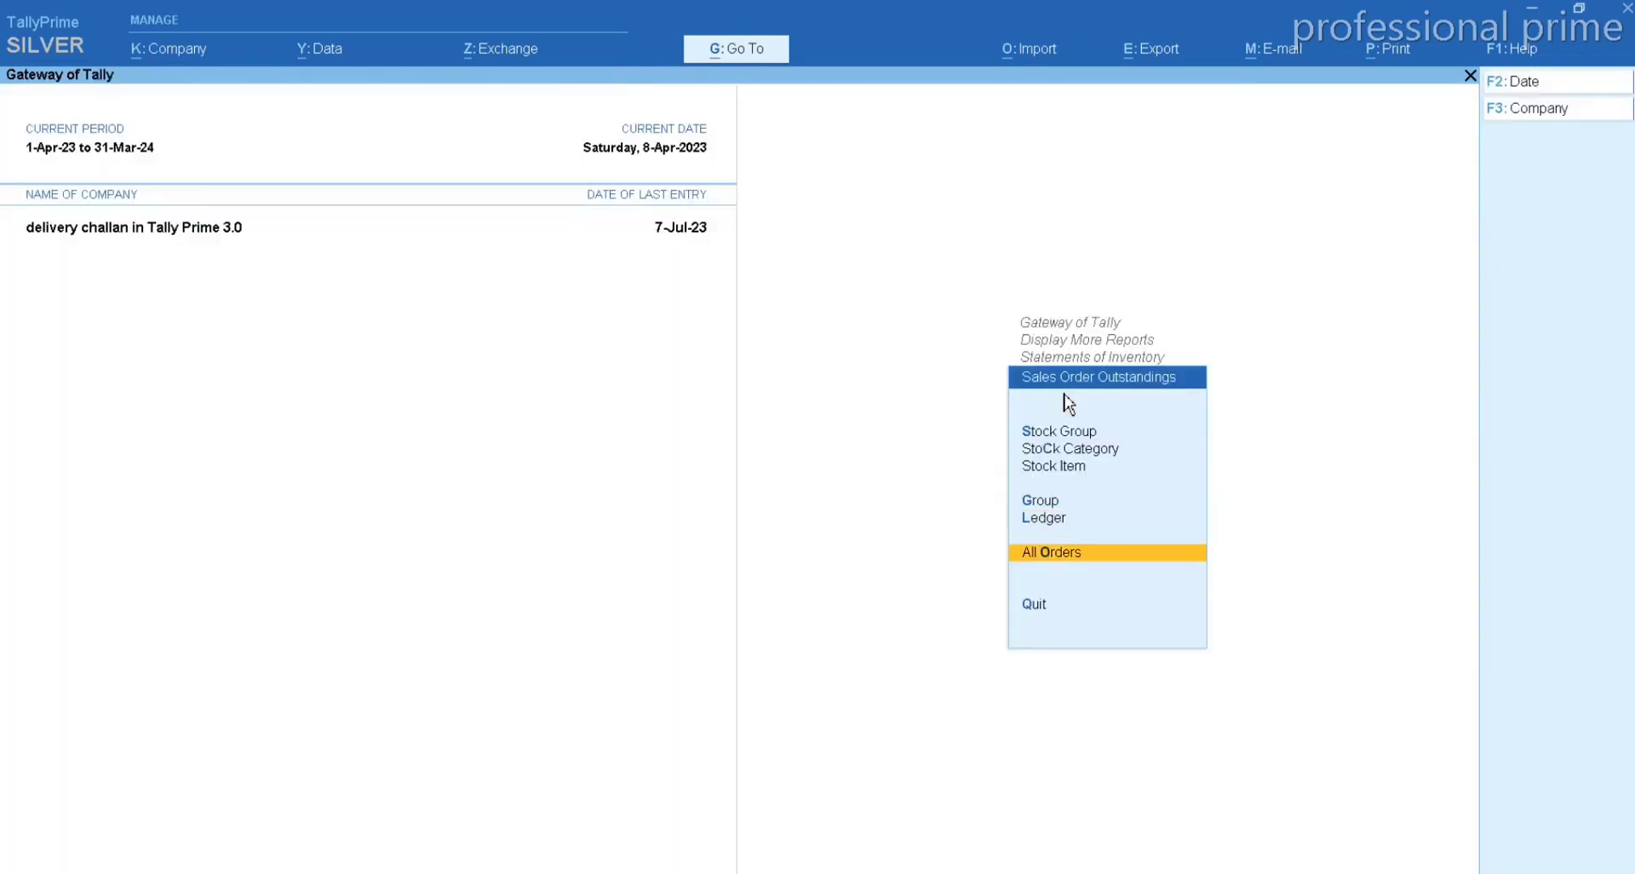
pyautogui.press('Escape')
pyautogui.press('Down')
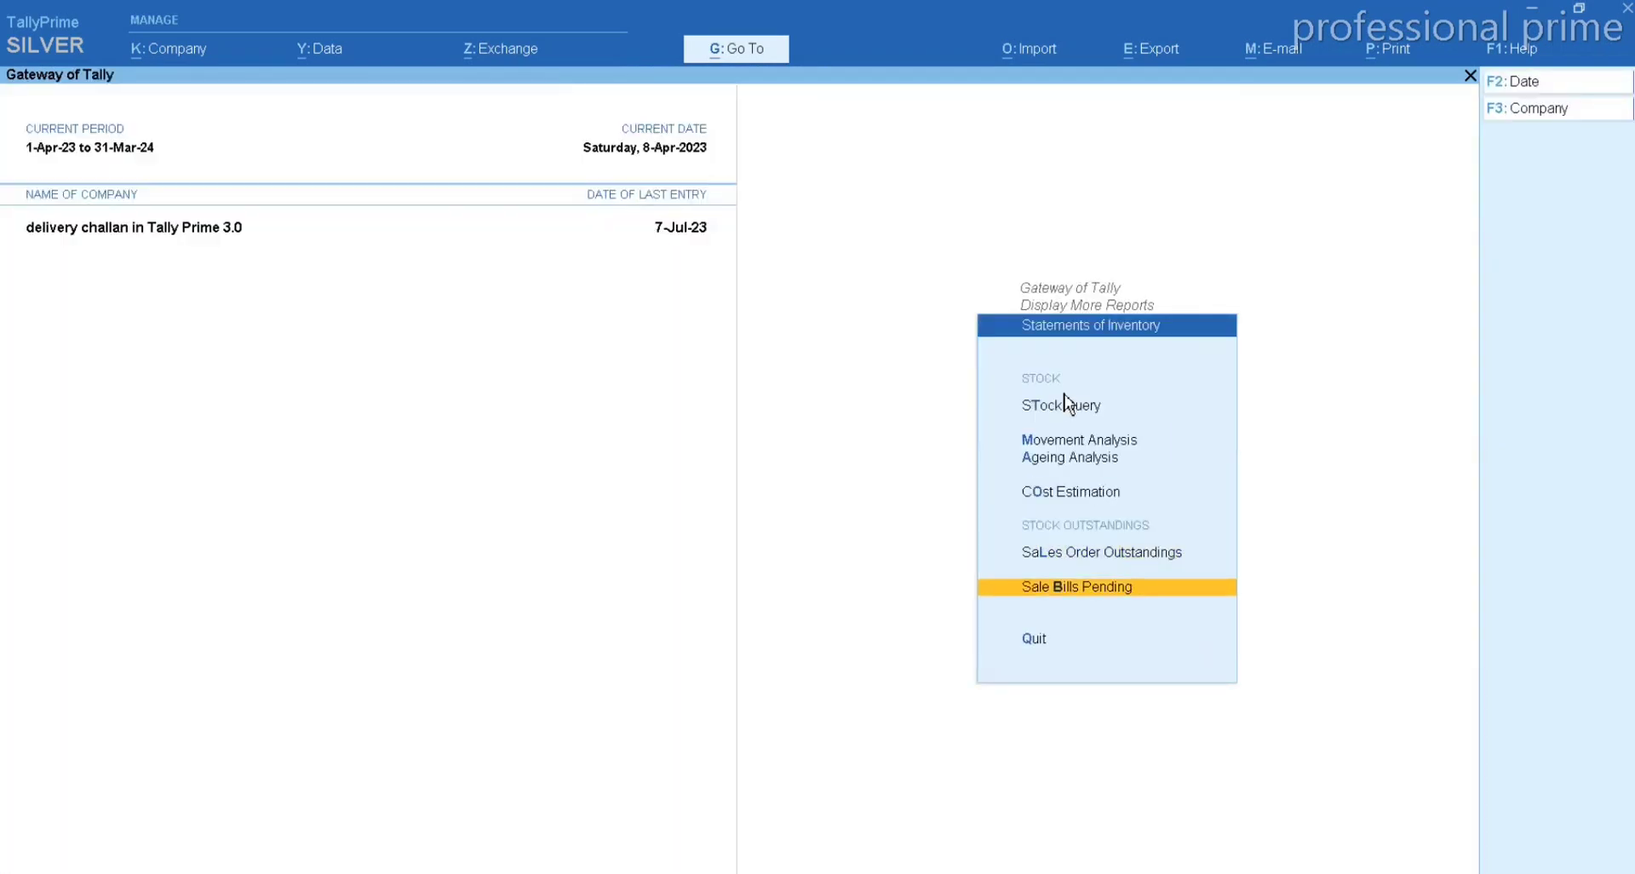
pyautogui.press('Return')
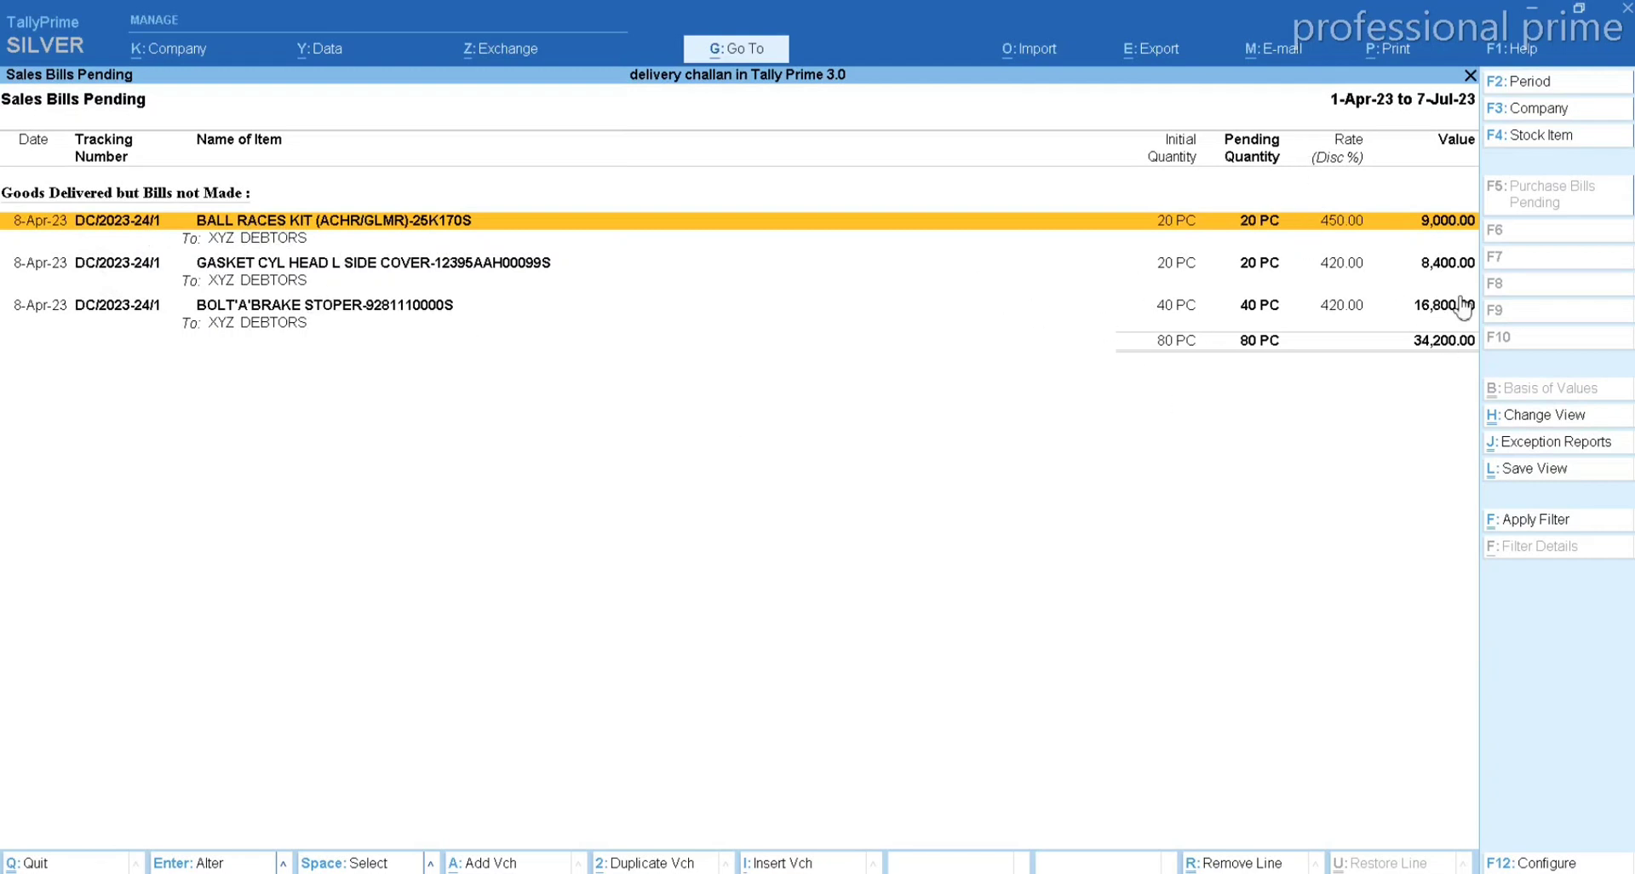
pyautogui.hotkey('alt', 'F5')
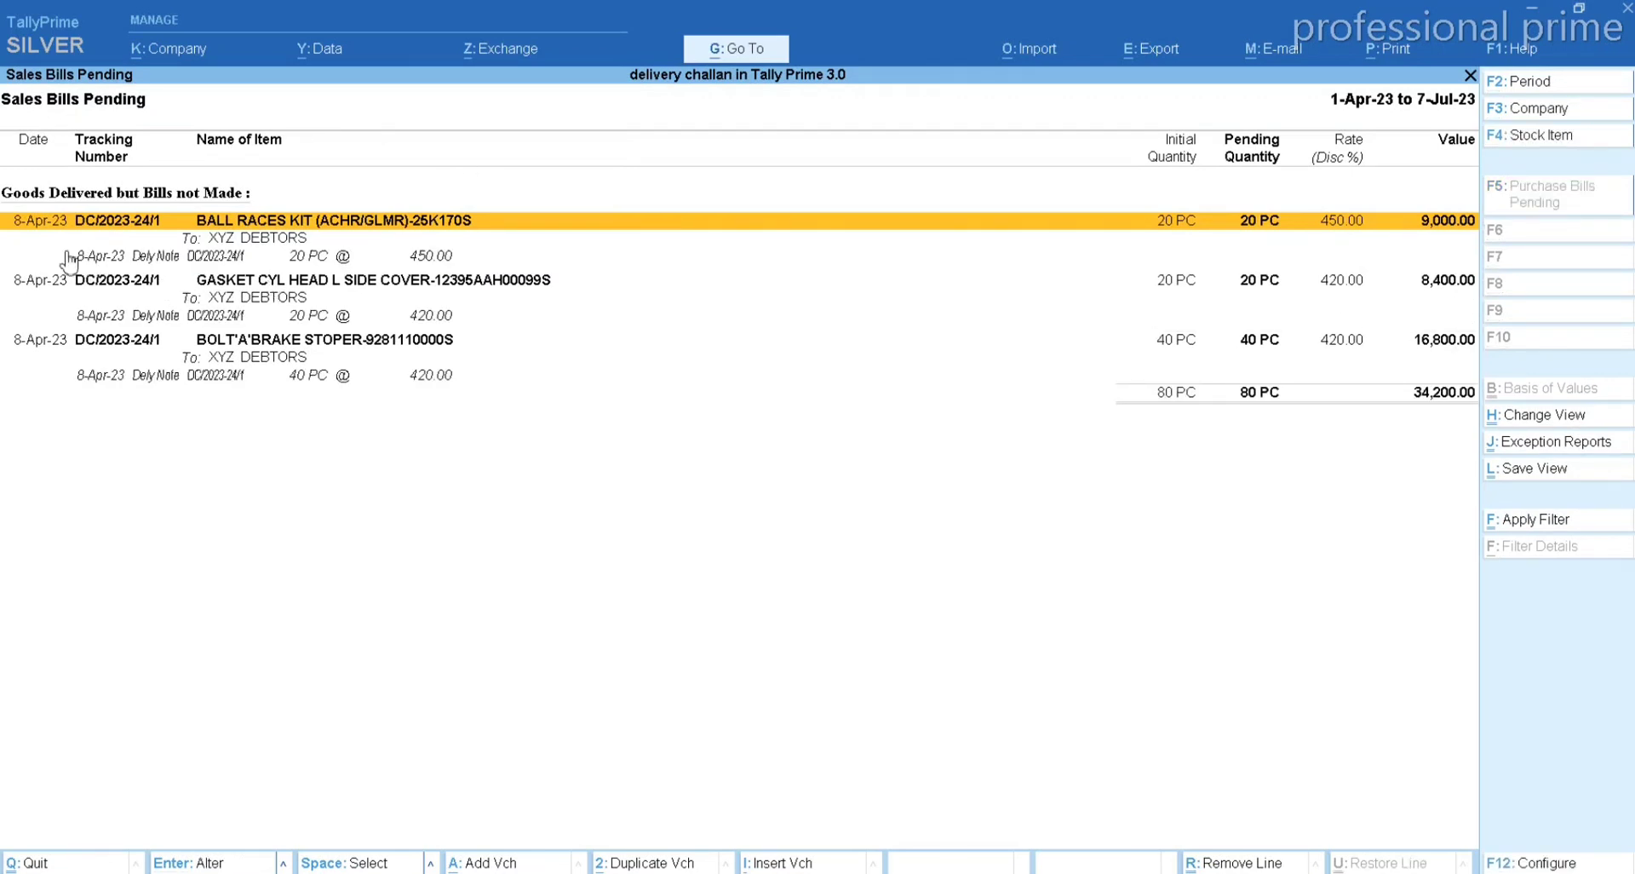